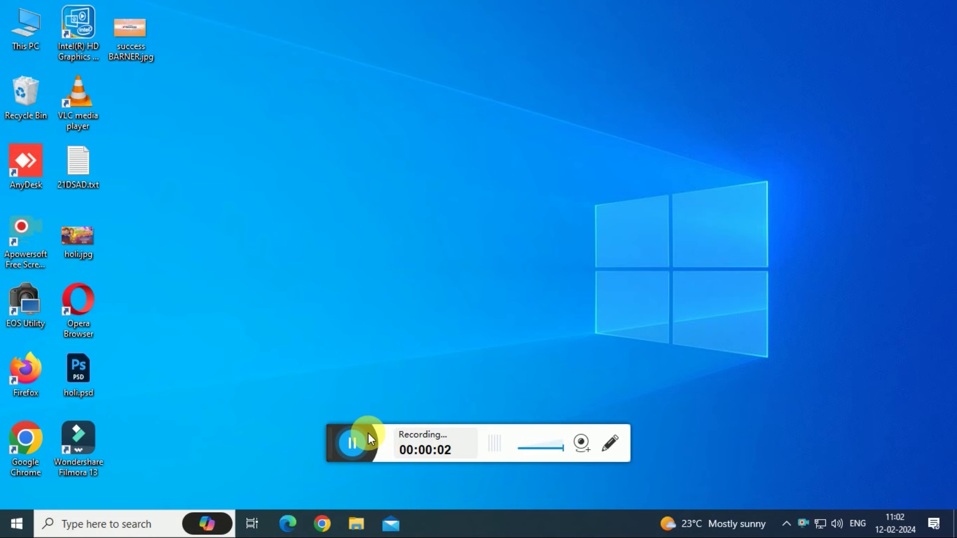
- View the finished printed kurti JPG in Photos, zoomed in on its print
{"action": "left_click_drag", "start_coordinate": [339, 443], "coordinate": [688, 536]}
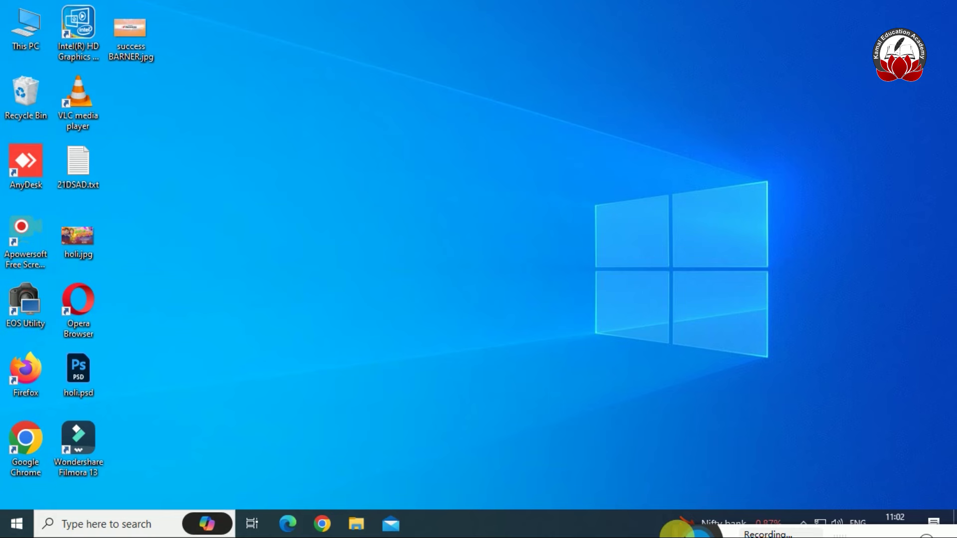
{"action": "left_click", "coordinate": [356, 523]}
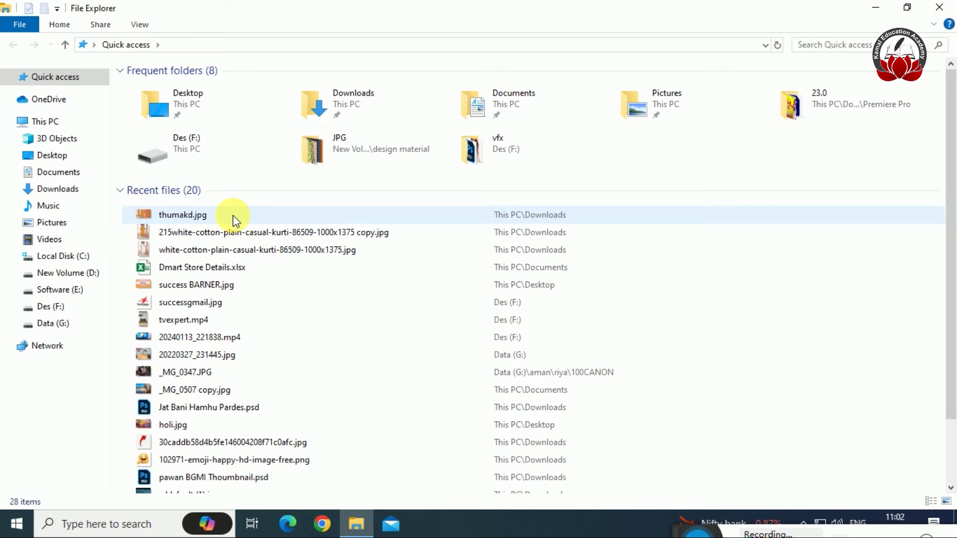
{"action": "left_click", "coordinate": [220, 235]}
{"action": "double_click", "coordinate": [221, 235]}
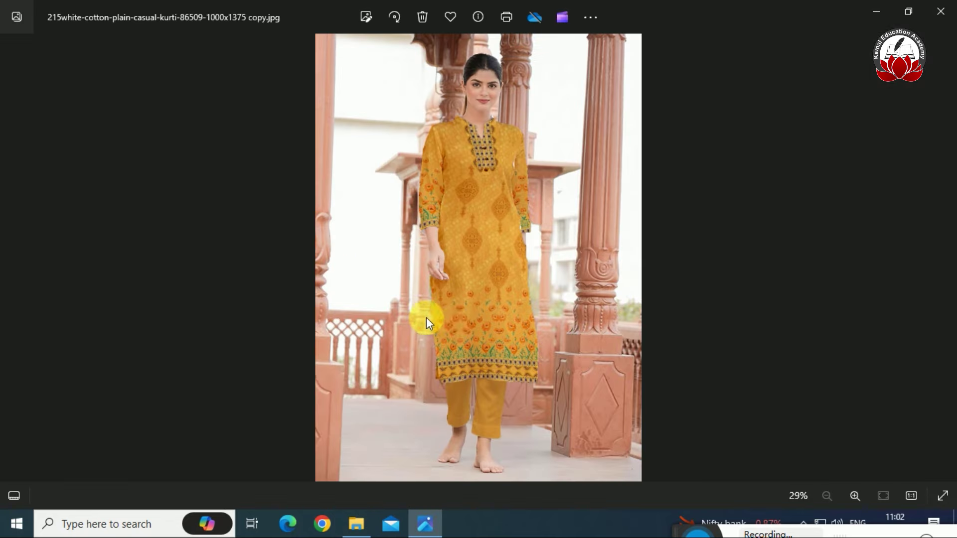
{"action": "scroll", "coordinate": [525, 283], "scroll_direction": "up", "scroll_amount": 2}
{"action": "mouse_move", "coordinate": [508, 220]}
{"action": "left_mouse_down"}
{"action": "mouse_move", "coordinate": [496, 387]}
{"action": "mouse_move", "coordinate": [488, 235]}
{"action": "mouse_move", "coordinate": [474, 336]}
{"action": "left_mouse_up"}
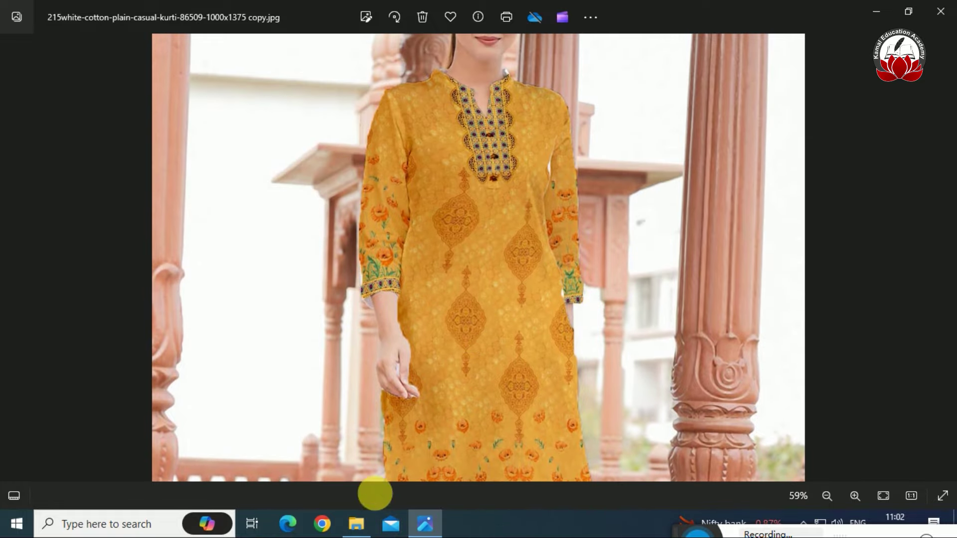
- Browse New Volume (D:) to the design material folder and select its JPG folder
{"action": "left_click", "coordinate": [356, 523]}
{"action": "left_click", "coordinate": [193, 250]}
{"action": "mouse_move", "coordinate": [49, 307]}
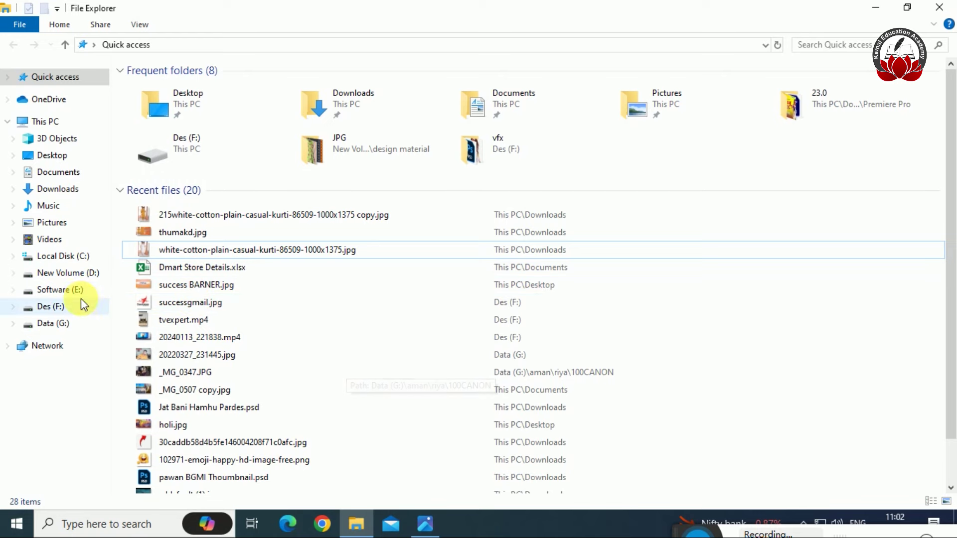
{"action": "left_click", "coordinate": [69, 323]}
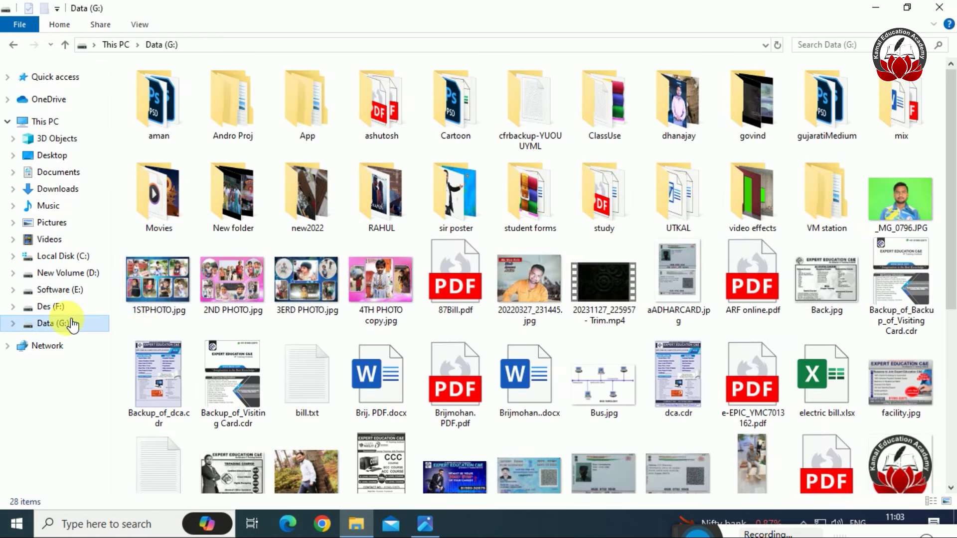
{"action": "left_click", "coordinate": [69, 272]}
{"action": "double_click", "coordinate": [444, 120]}
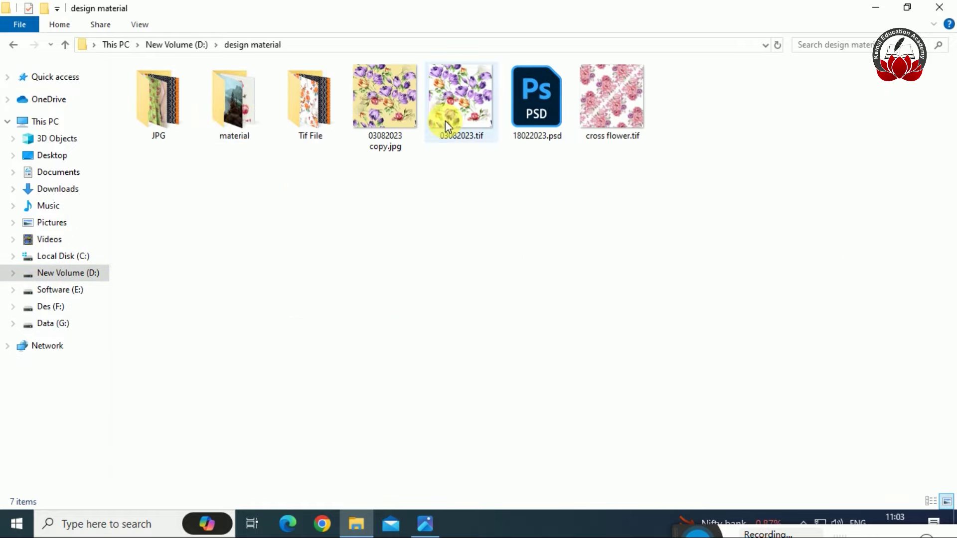
{"action": "left_click", "coordinate": [170, 117]}
{"action": "double_click", "coordinate": [169, 117]}
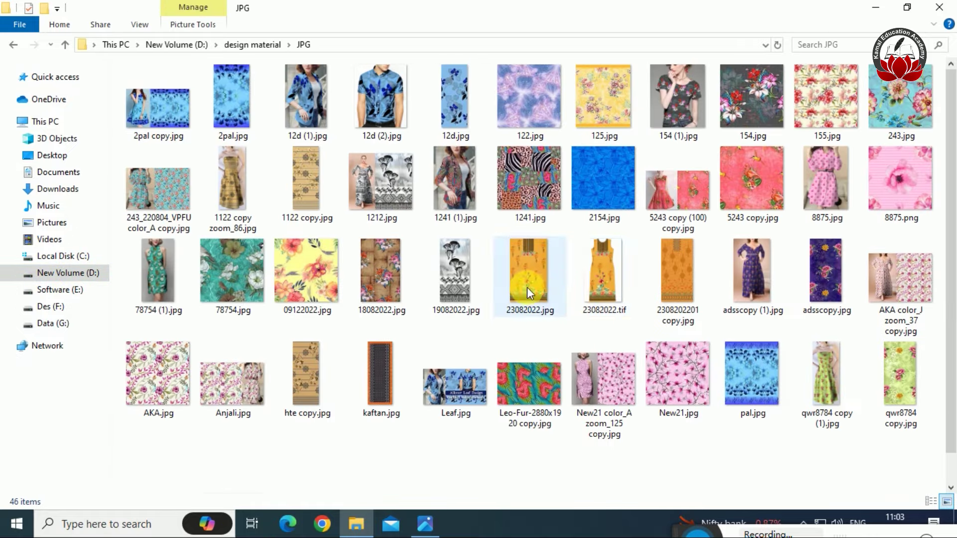
{"action": "left_click", "coordinate": [660, 282]}
{"action": "double_click", "coordinate": [662, 280]}
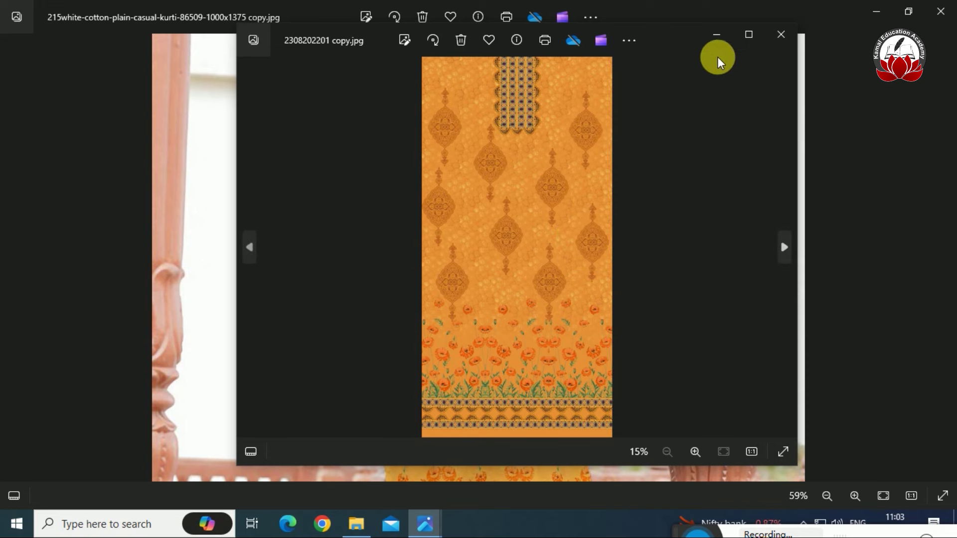
{"action": "left_click_drag", "start_coordinate": [663, 30], "coordinate": [919, 97]}
- Arrange the pattern viewer beside the finished kurti photo window for comparison
{"action": "left_click", "coordinate": [421, 271]}
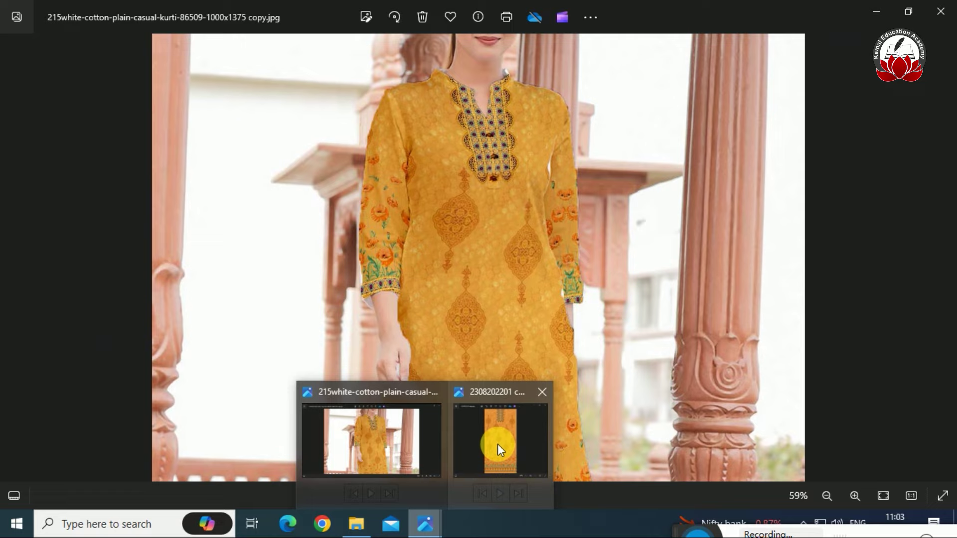
{"action": "left_click", "coordinate": [498, 445]}
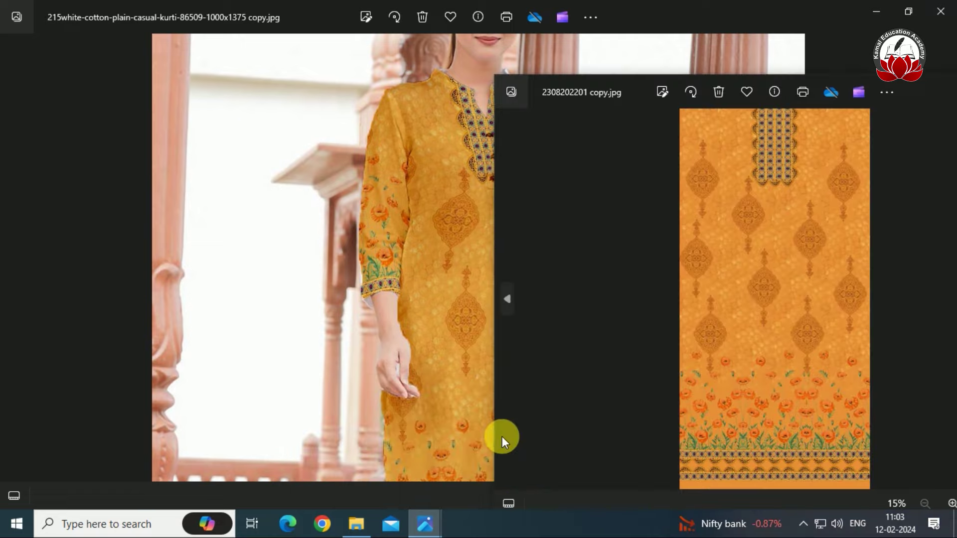
{"action": "left_click", "coordinate": [440, 298]}
{"action": "scroll", "coordinate": [434, 291], "scroll_direction": "down", "scroll_amount": 3}
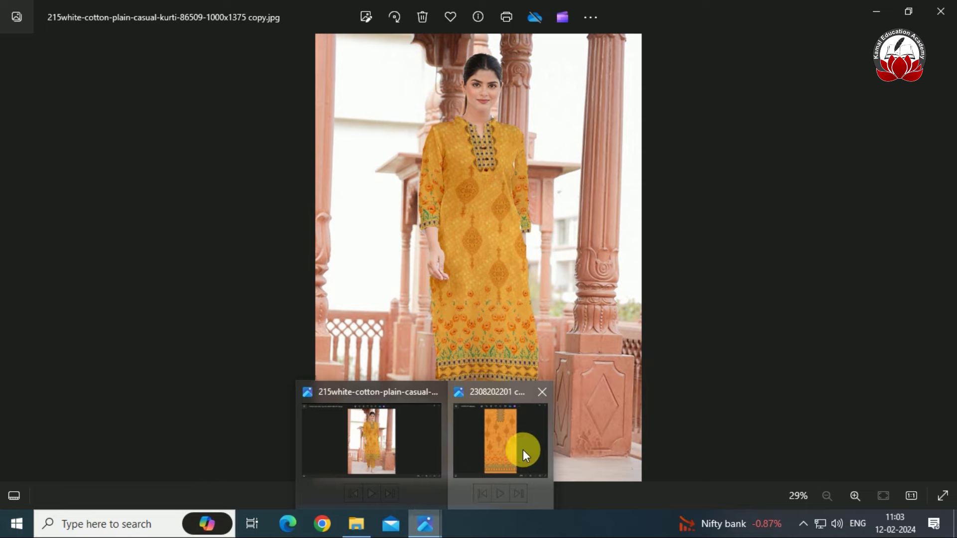
{"action": "mouse_move", "coordinate": [424, 525]}
{"action": "left_click", "coordinate": [523, 450]}
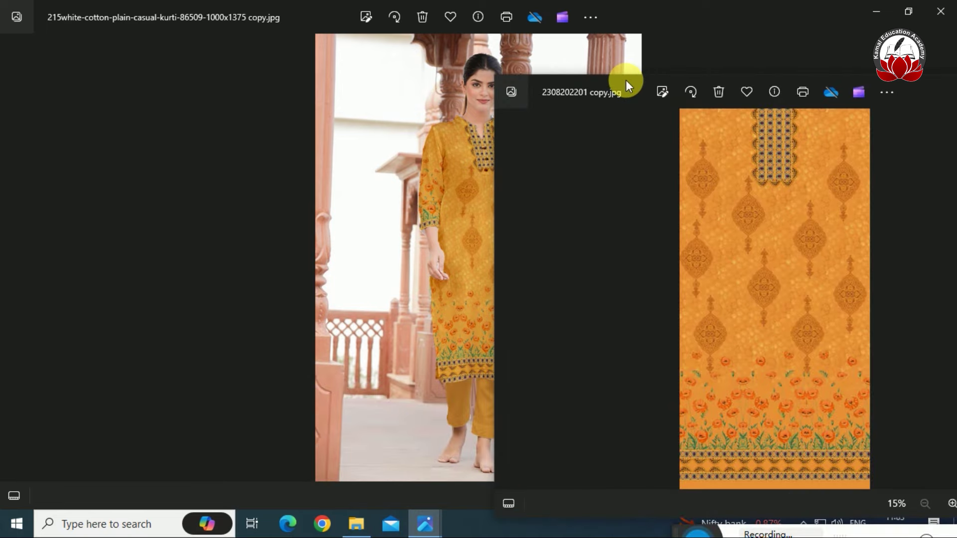
{"action": "left_click_drag", "start_coordinate": [626, 81], "coordinate": [701, 47]}
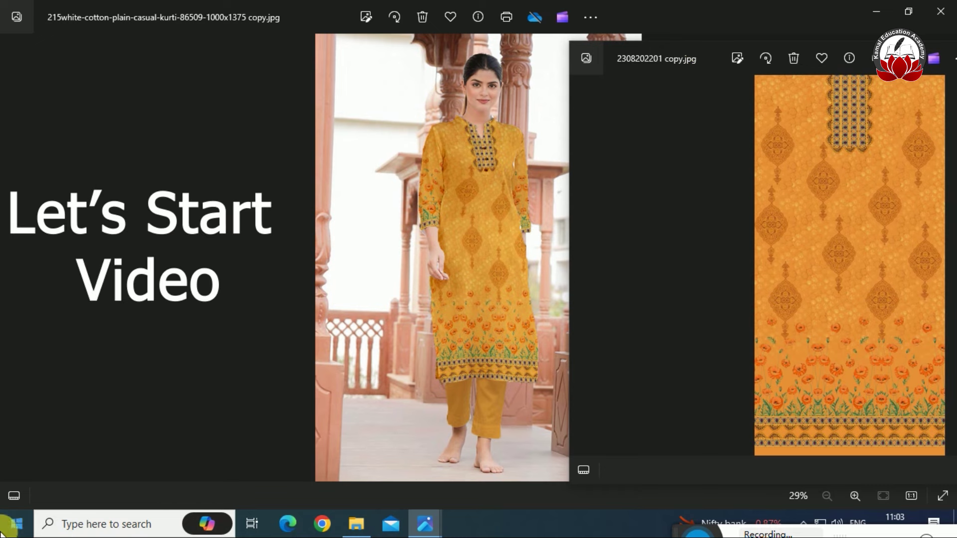
- Launch Photoshop and open the plain white cotton kurti JPG from Downloads in Photos
{"action": "left_click", "coordinate": [17, 523]}
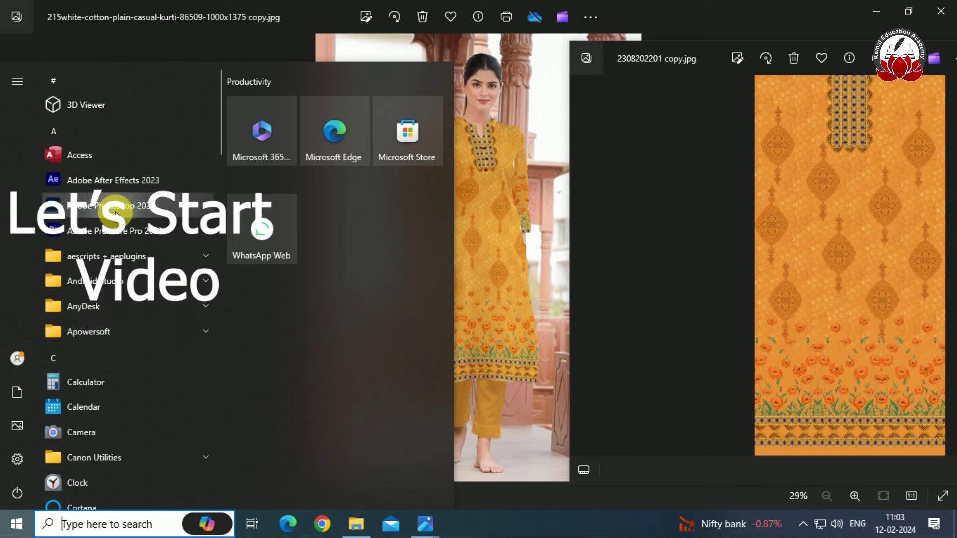
{"action": "left_click", "coordinate": [116, 215]}
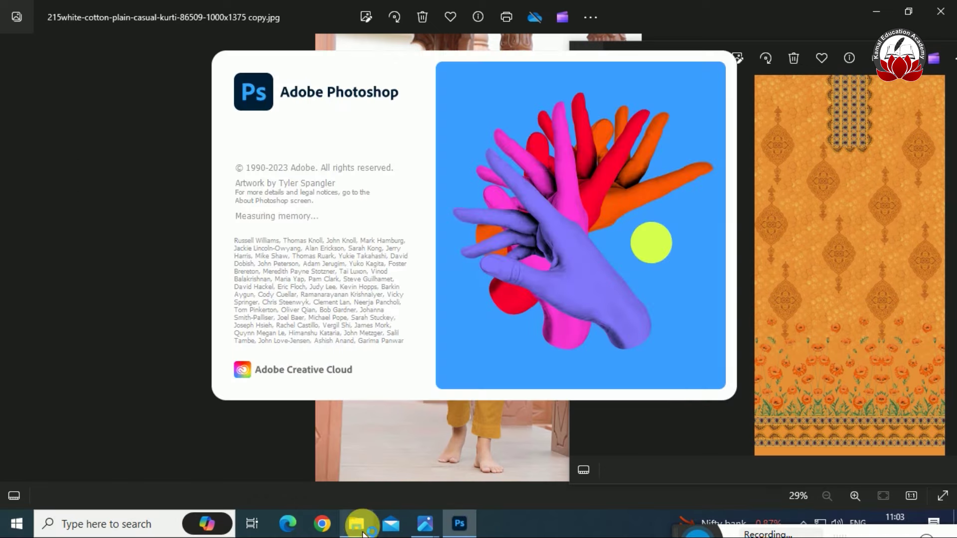
{"action": "left_click", "coordinate": [363, 531]}
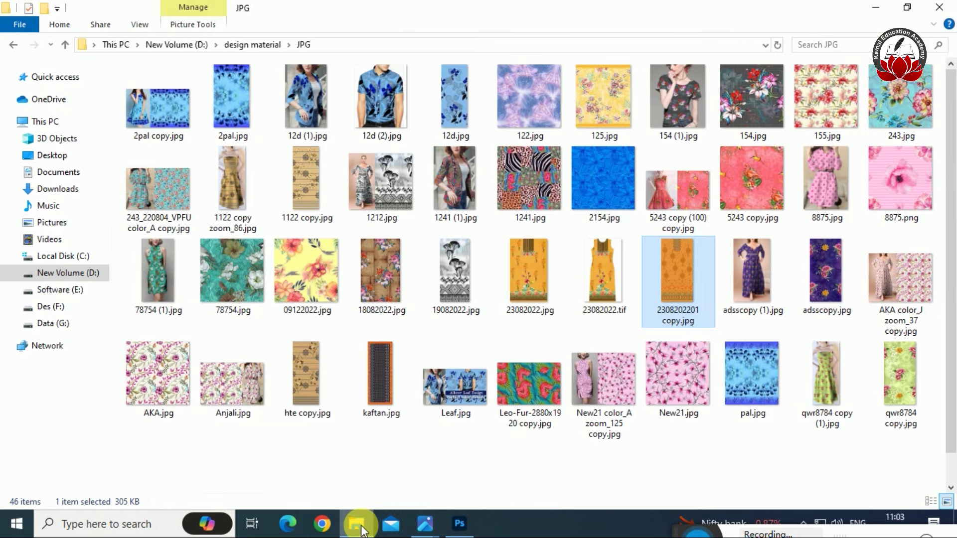
{"action": "left_click", "coordinate": [64, 192]}
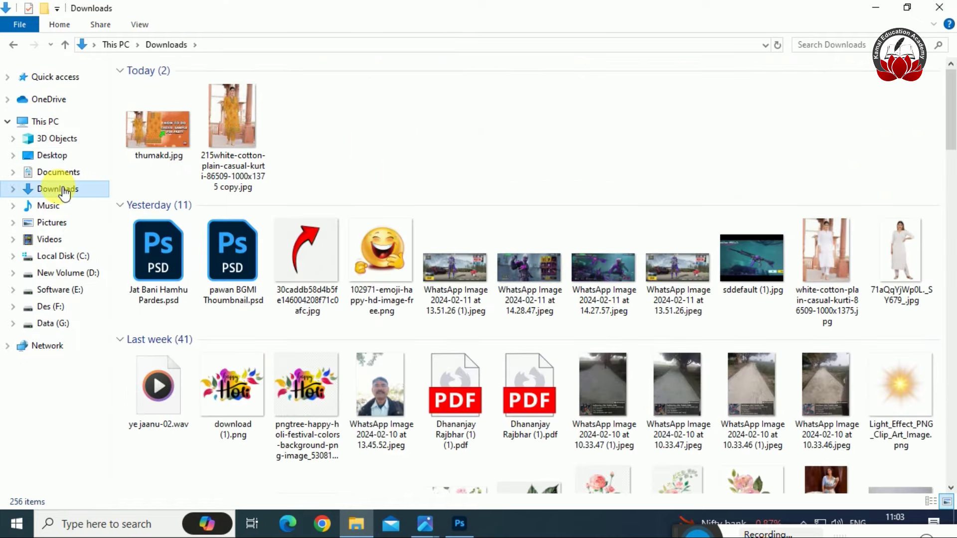
{"action": "left_click", "coordinate": [833, 269]}
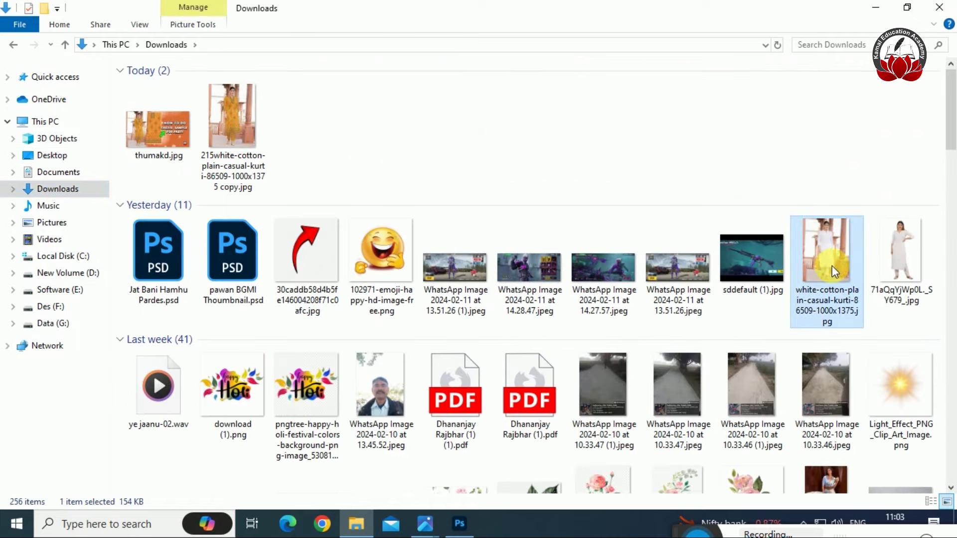
{"action": "double_click", "coordinate": [832, 265]}
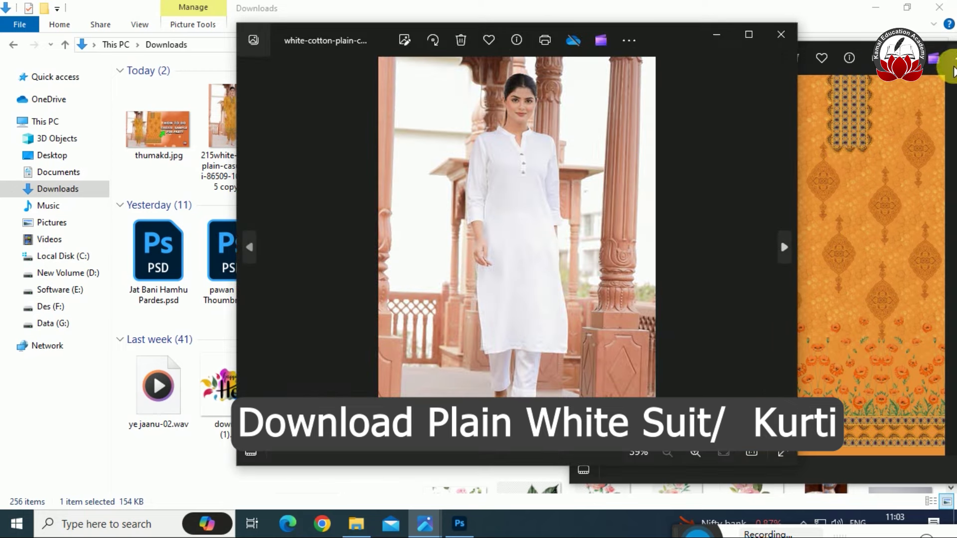
- Close the pattern viewer and inspect the white kurti photo enlarged to full screen
{"action": "left_click", "coordinate": [827, 42]}
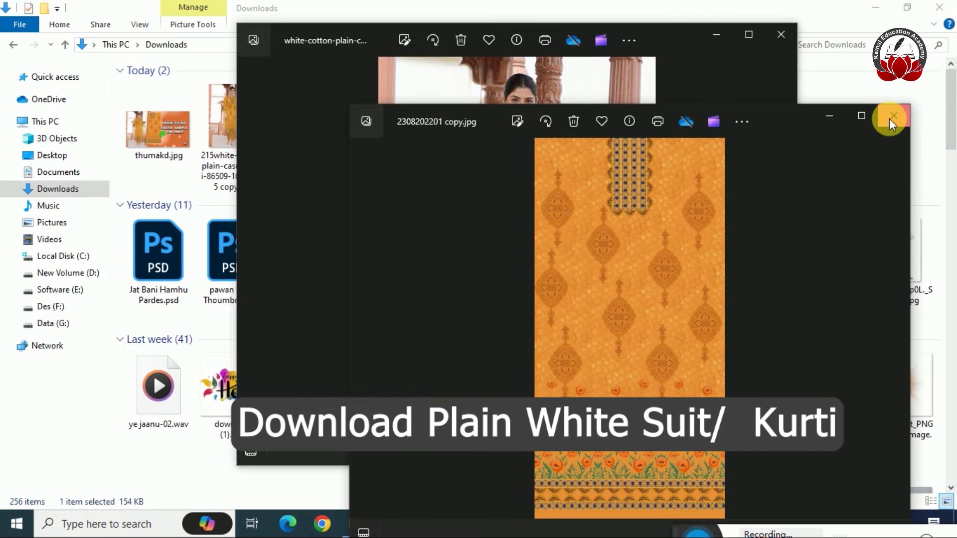
{"action": "left_click", "coordinate": [892, 116]}
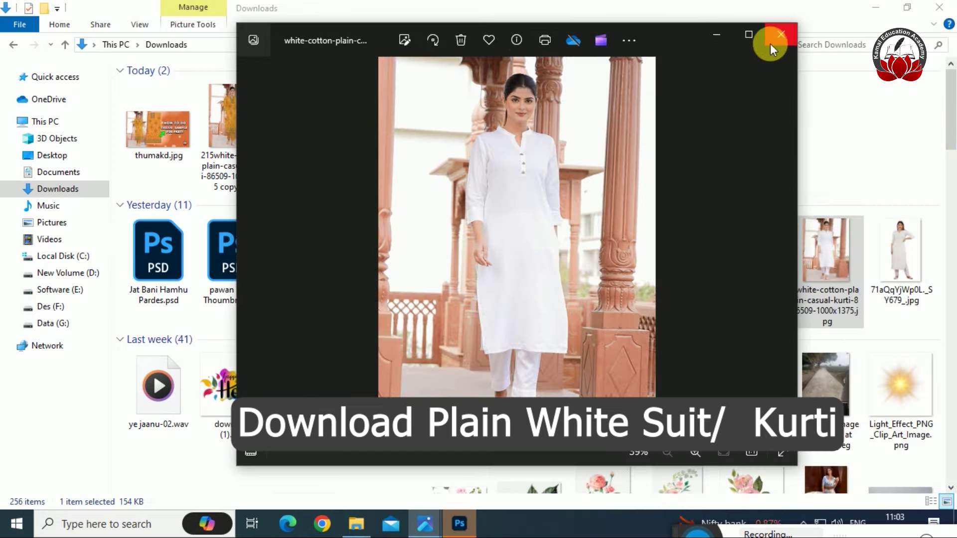
{"action": "left_click", "coordinate": [748, 34]}
{"action": "scroll", "coordinate": [626, 132], "scroll_direction": "up", "scroll_amount": 1}
{"action": "scroll", "coordinate": [562, 220], "scroll_direction": "up", "scroll_amount": 2}
{"action": "mouse_move", "coordinate": [503, 160]}
{"action": "left_mouse_down"}
{"action": "mouse_move", "coordinate": [493, 371]}
{"action": "mouse_move", "coordinate": [502, 220]}
{"action": "left_mouse_up"}
{"action": "left_click_drag", "start_coordinate": [507, 380], "coordinate": [517, 244]}
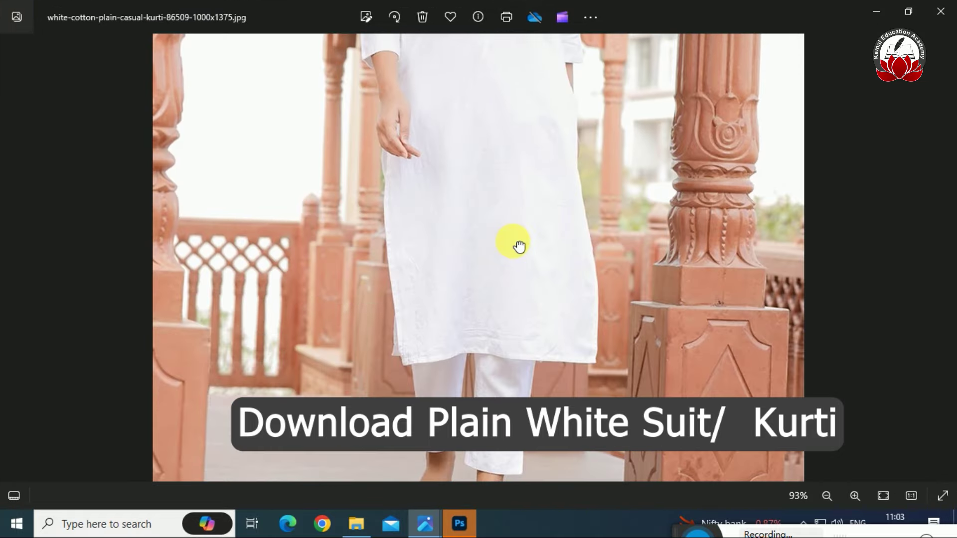
{"action": "left_click_drag", "start_coordinate": [518, 301], "coordinate": [518, 433]}
{"action": "left_click", "coordinate": [456, 524]}
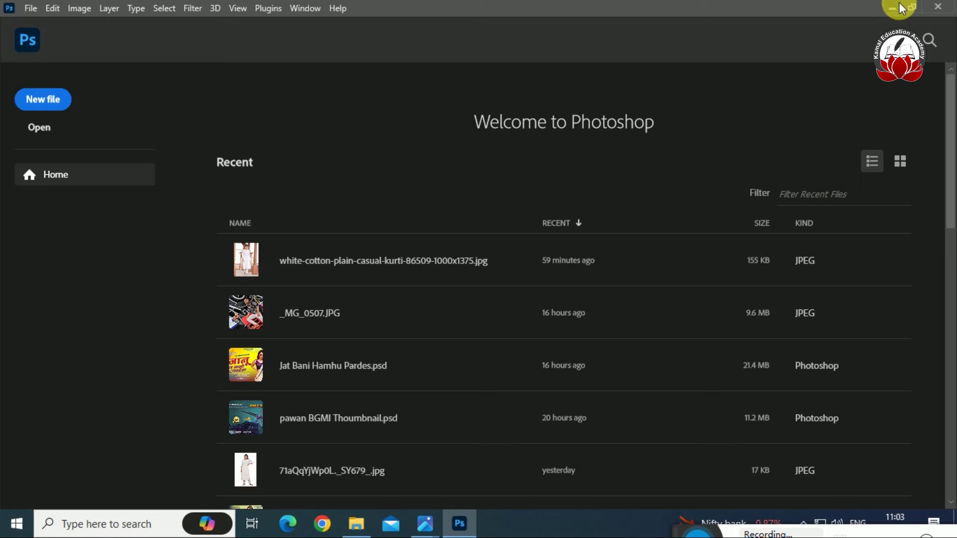
- Open white-cotton-plain-casual-kurti-86509-1000x1375.jpg in Photoshop and fit it on screen
{"action": "left_click", "coordinate": [396, 274]}
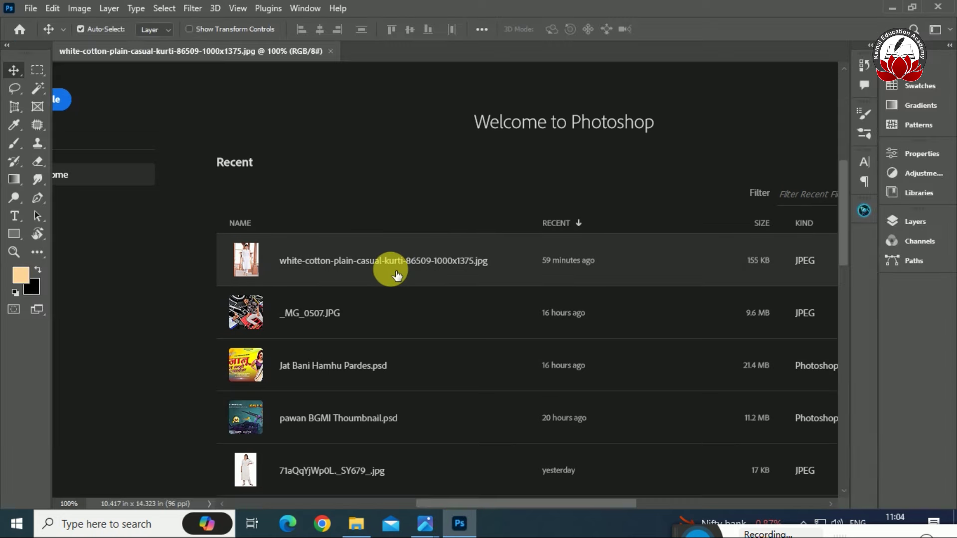
{"action": "key", "text": "ctrl+plus"}
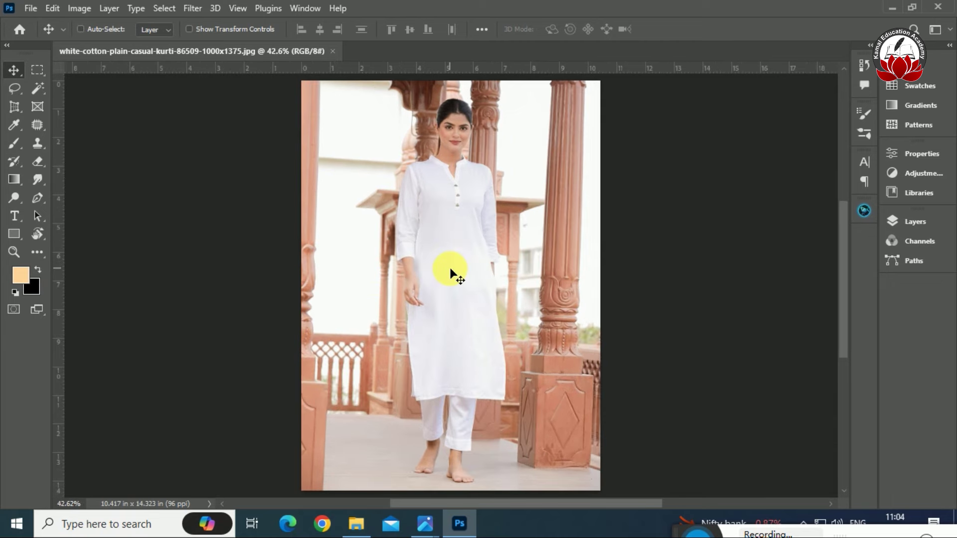
{"action": "key", "text": "ctrl+plus"}
{"action": "key", "text": "ctrl+plus"}
{"action": "key", "text": "ctrl+plus"}
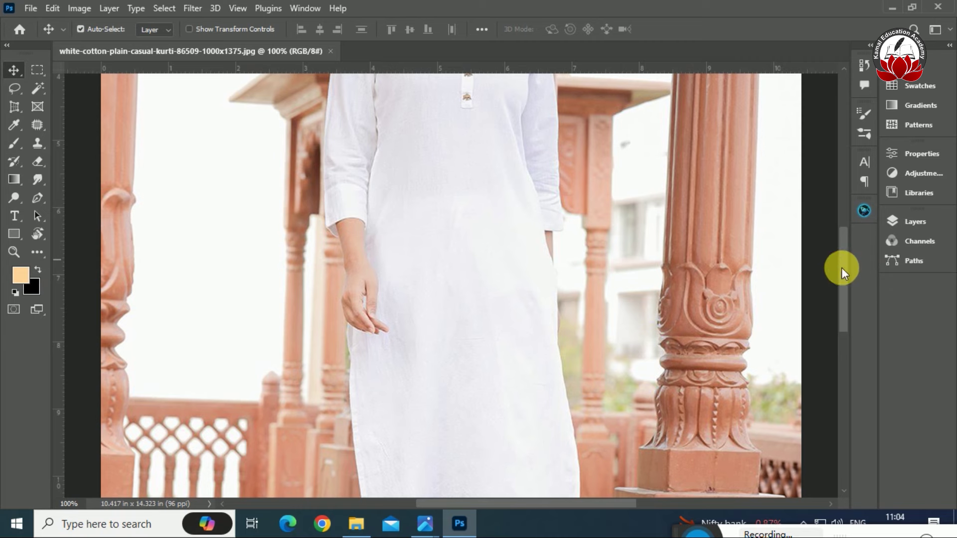
{"action": "key", "text": "ctrl+0"}
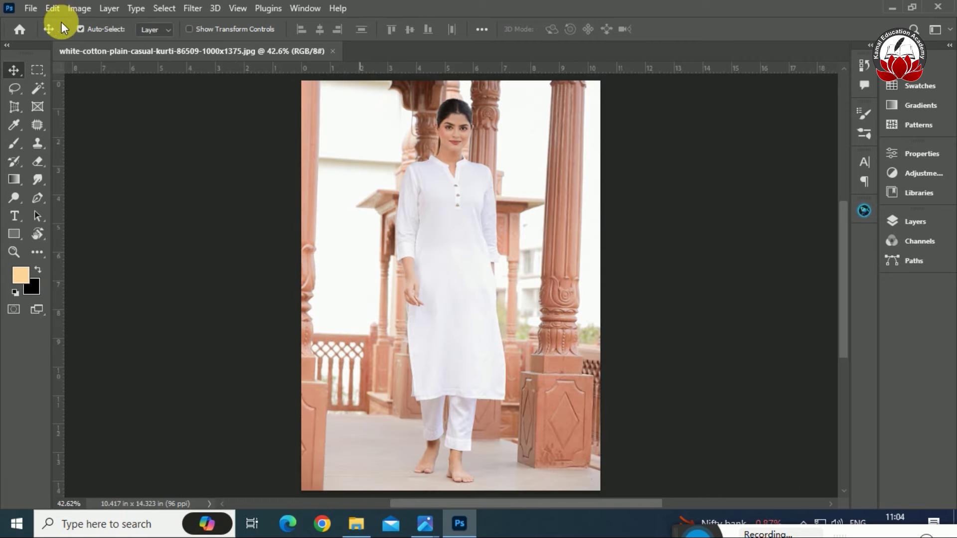
{"action": "left_click", "coordinate": [79, 8]}
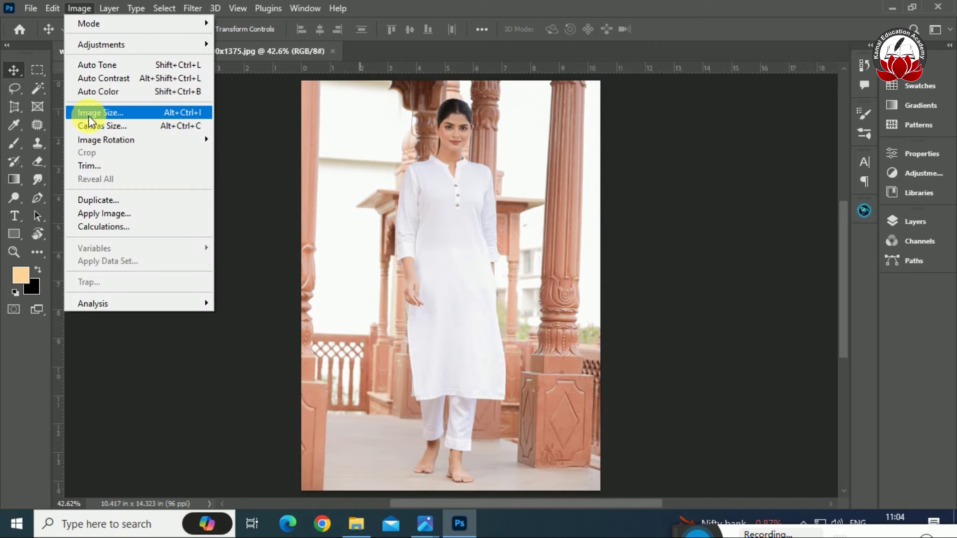
- Resample the image to 150 pixels/inch in Image Size, making it 1563 × 2148 px
{"action": "left_click", "coordinate": [116, 113]}
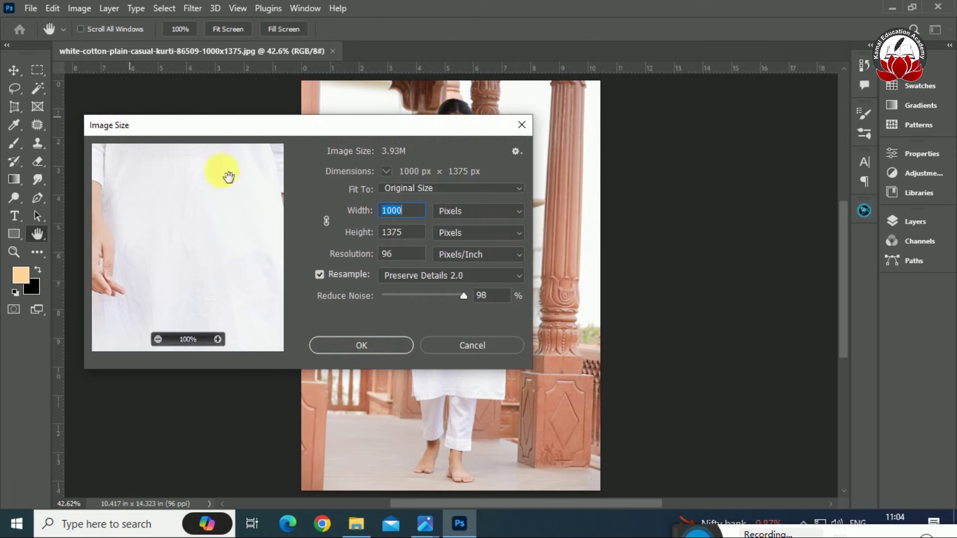
{"action": "left_click", "coordinate": [398, 255]}
{"action": "type", "text": "150"}
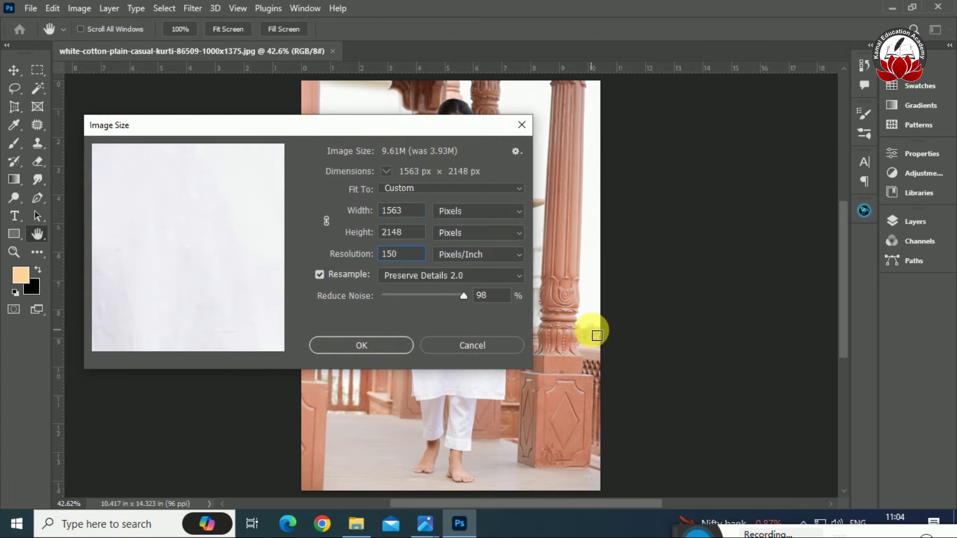
{"action": "key", "text": "Return"}
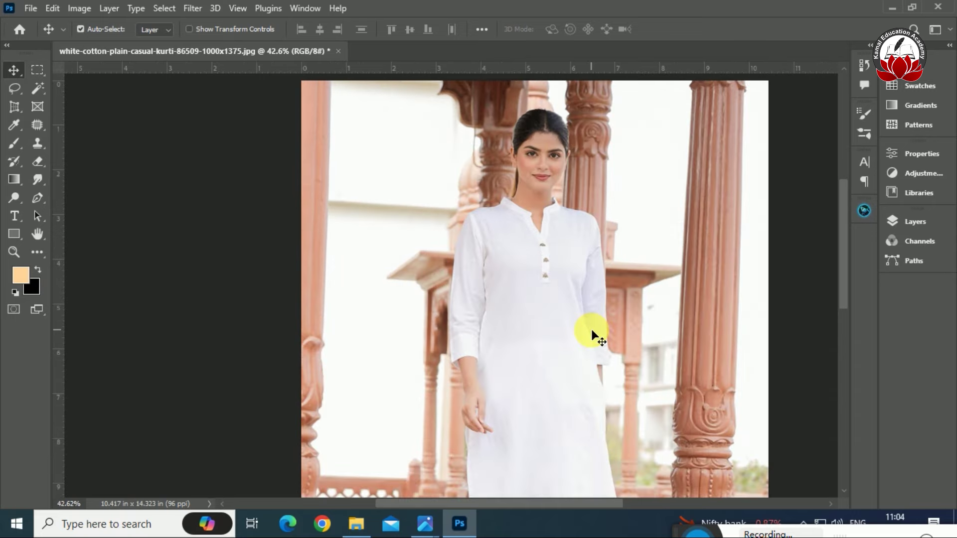
{"action": "key", "text": "ctrl+0"}
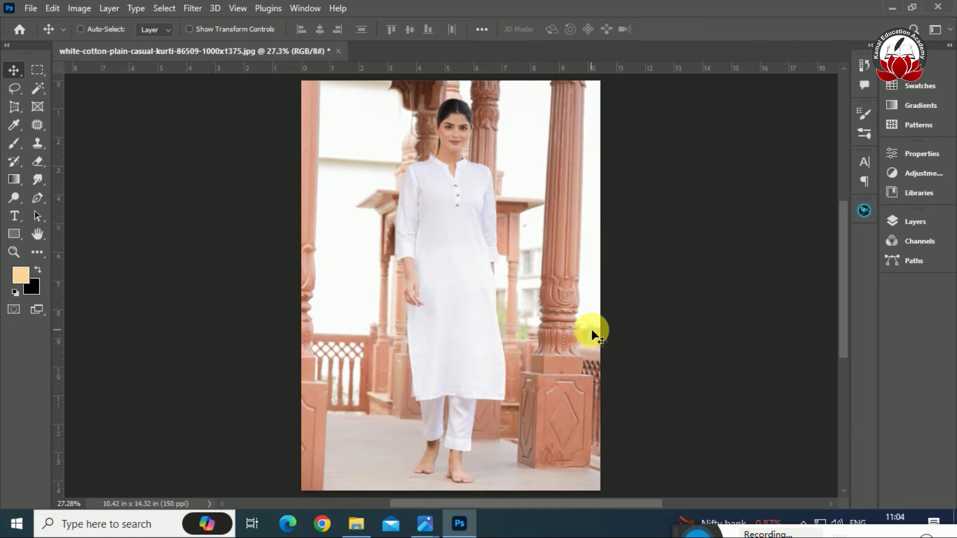
- Unlock the Background layer in the Layers panel, converting it to editable Layer 0
{"action": "key", "text": "ctrl+plus"}
{"action": "key", "text": "ctrl+plus"}
{"action": "scroll", "coordinate": [755, 269], "scroll_direction": "up", "scroll_amount": 2}
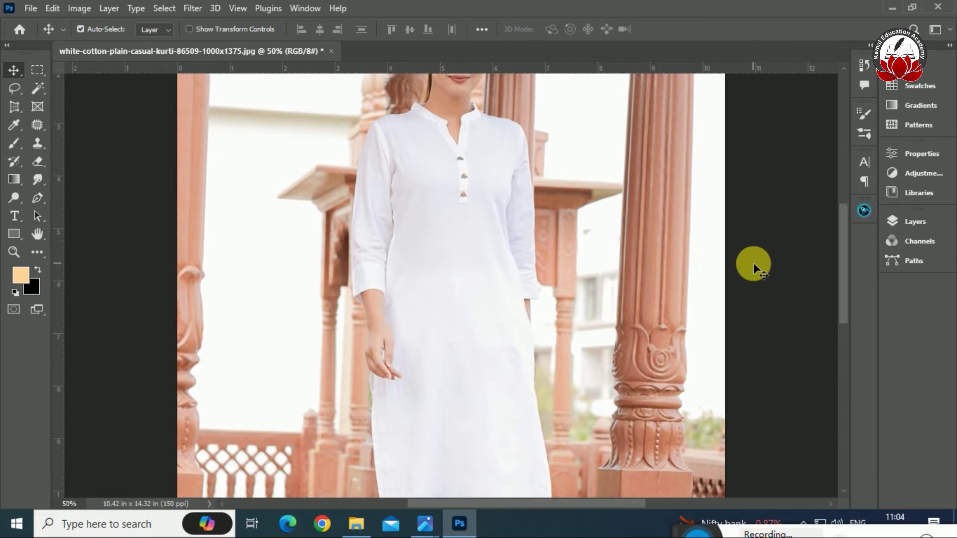
{"action": "scroll", "coordinate": [753, 269], "scroll_direction": "up", "scroll_amount": 2}
{"action": "left_click", "coordinate": [920, 154]}
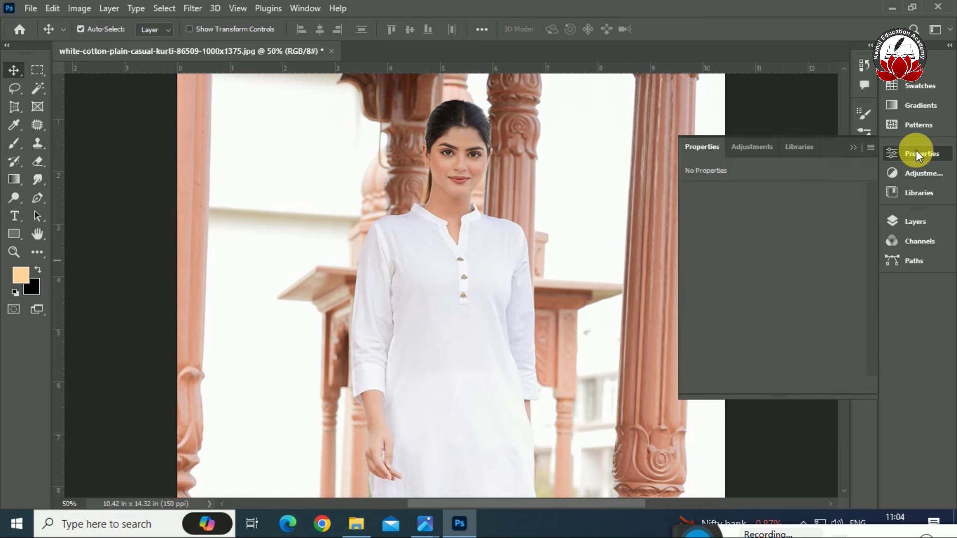
{"action": "left_click", "coordinate": [917, 154]}
{"action": "left_click", "coordinate": [912, 222]}
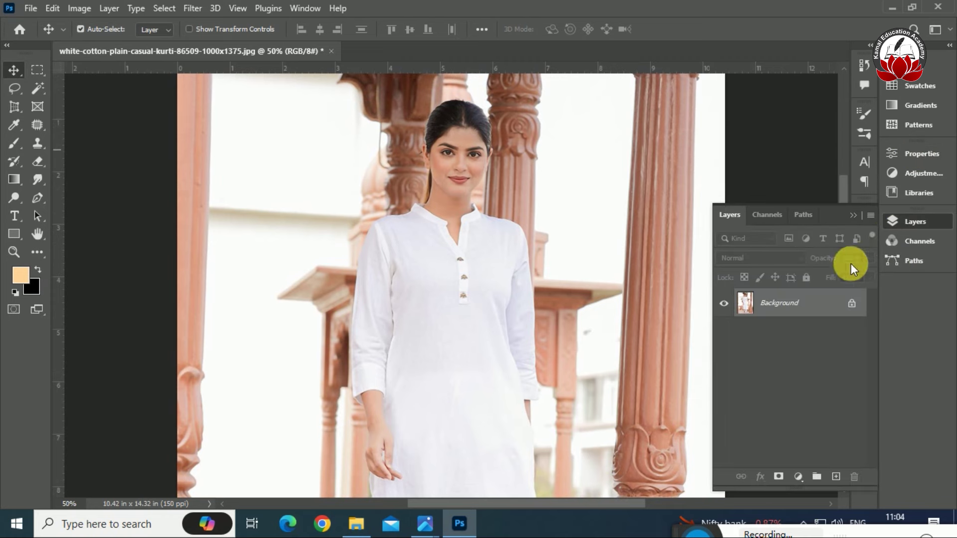
{"action": "left_click", "coordinate": [852, 303]}
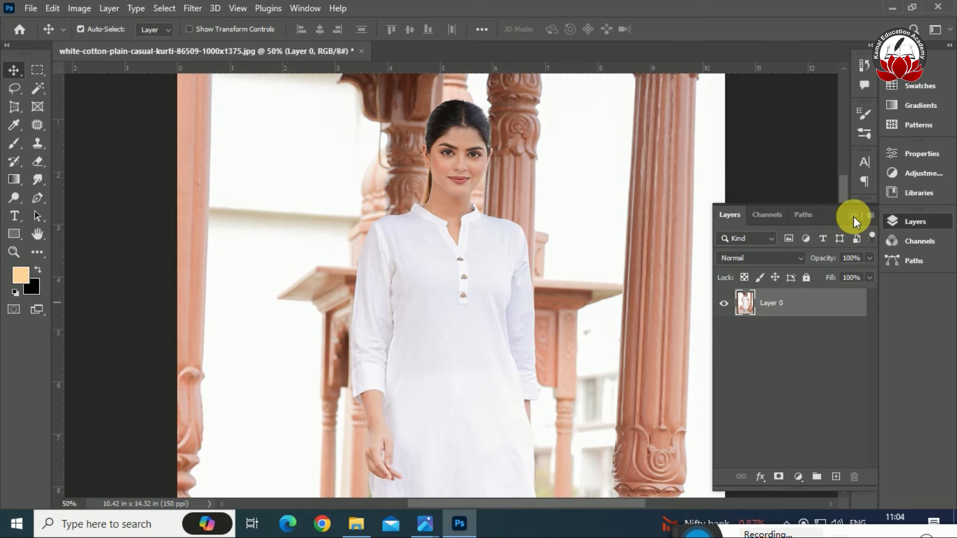
{"action": "left_click", "coordinate": [854, 216]}
{"action": "scroll", "coordinate": [658, 314], "scroll_direction": "down", "scroll_amount": 2}
{"action": "scroll", "coordinate": [661, 316], "scroll_direction": "down", "scroll_amount": 2}
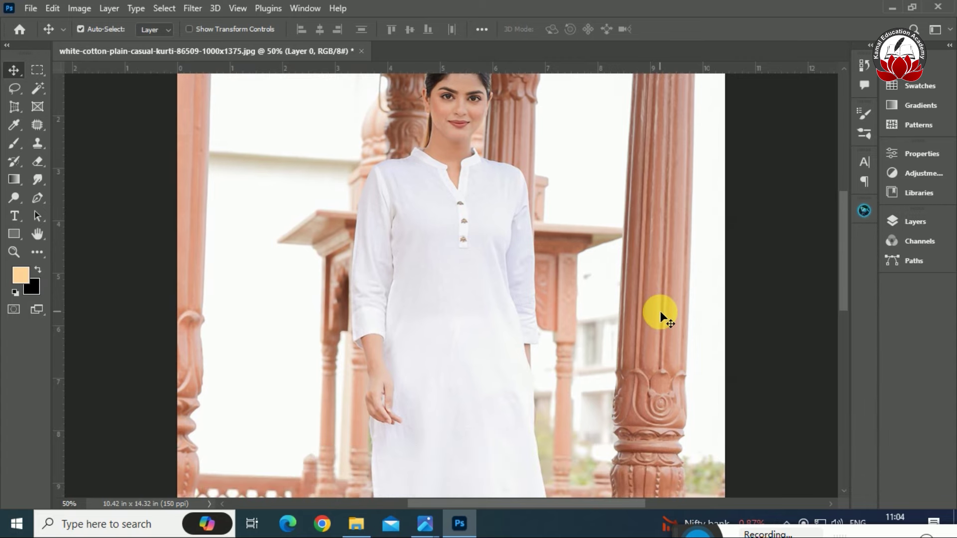
{"action": "scroll", "coordinate": [660, 317], "scroll_direction": "down", "scroll_amount": 1}
{"action": "scroll", "coordinate": [660, 316], "scroll_direction": "down", "scroll_amount": 1}
{"action": "scroll", "coordinate": [660, 316], "scroll_direction": "down", "scroll_amount": 1}
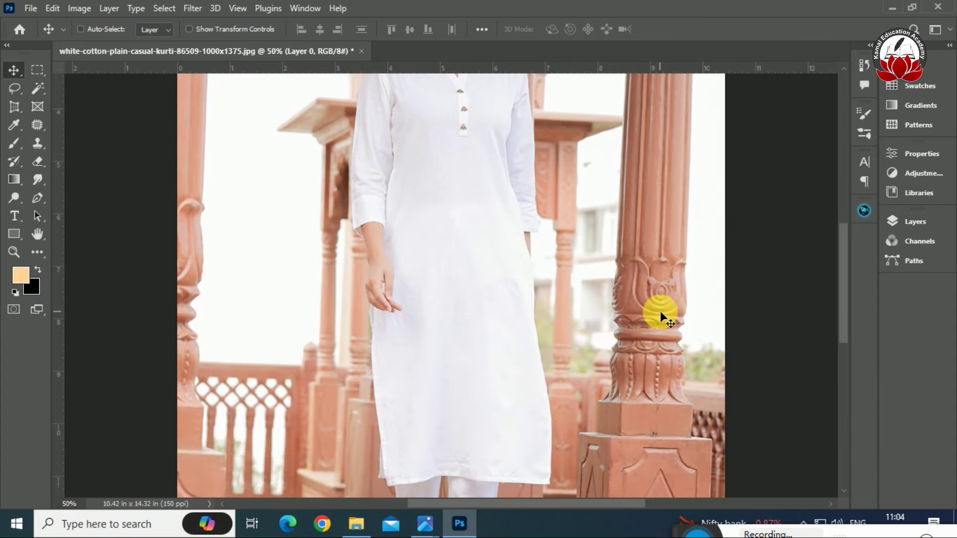
- Brush a Quick Selection over the kurti from the collar and shoulder down its body
{"action": "key", "text": "ctrl+minus"}
{"action": "key", "text": "ctrl+plus"}
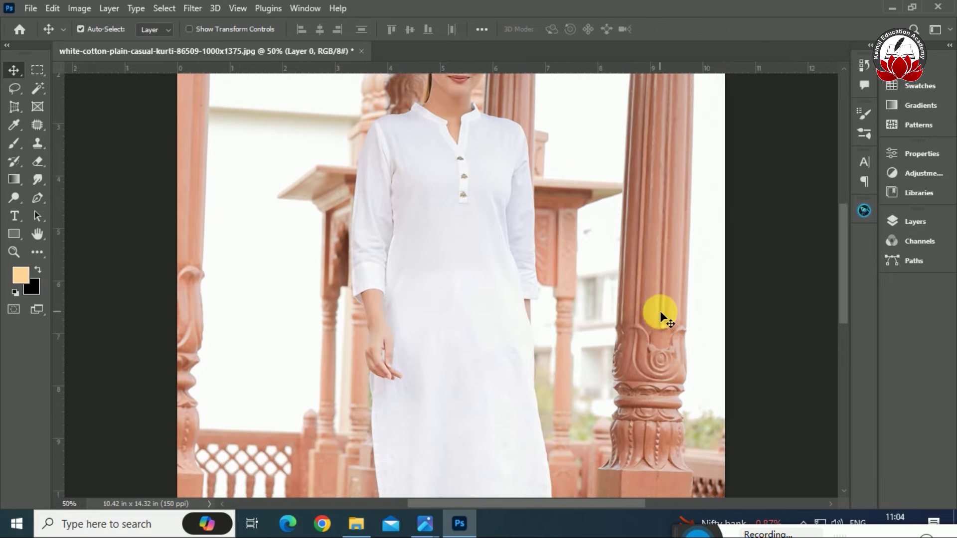
{"action": "scroll", "coordinate": [661, 319], "scroll_direction": "up", "scroll_amount": 1}
{"action": "left_click", "coordinate": [35, 89]}
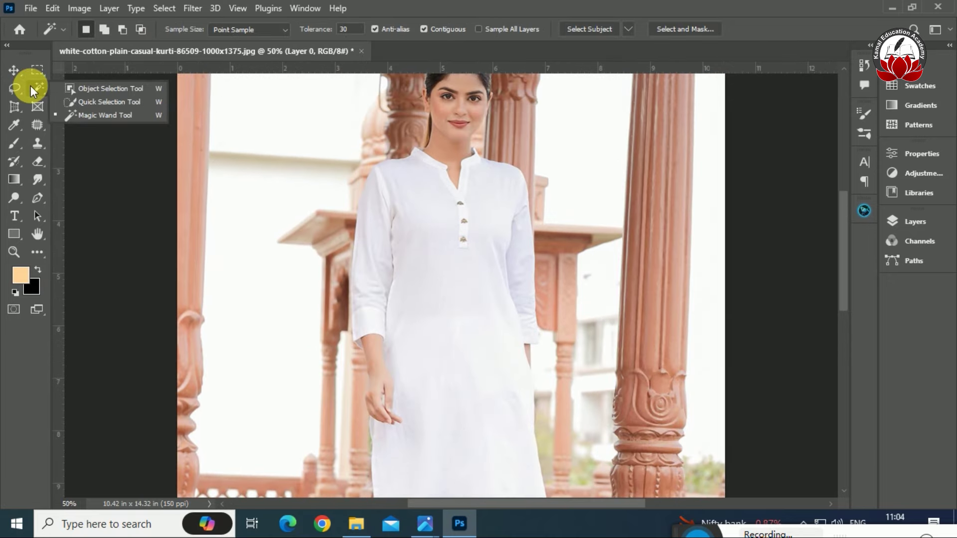
{"action": "left_click", "coordinate": [109, 102]}
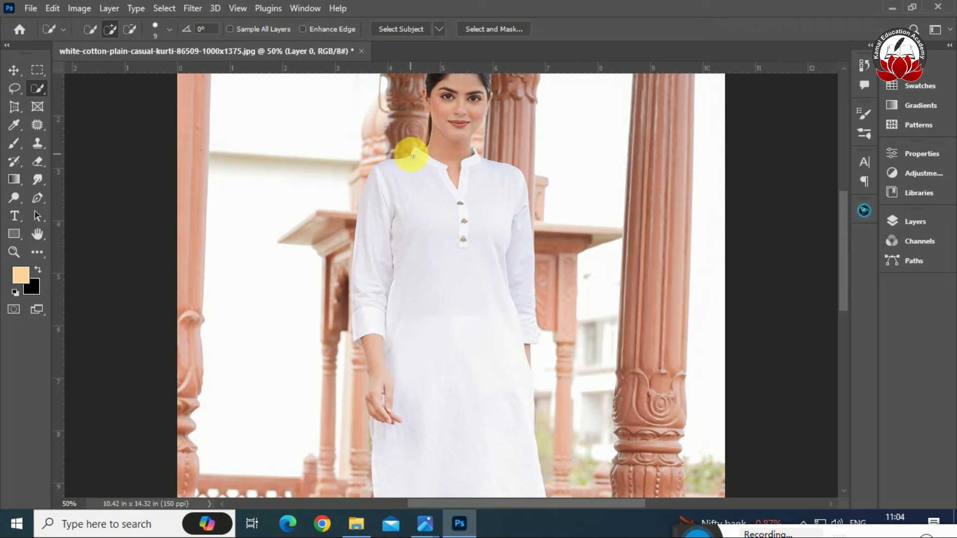
{"action": "mouse_move", "coordinate": [419, 155]}
{"action": "left_mouse_down"}
{"action": "mouse_move", "coordinate": [466, 215]}
{"action": "mouse_move", "coordinate": [481, 193]}
{"action": "mouse_move", "coordinate": [479, 221]}
{"action": "left_mouse_up"}
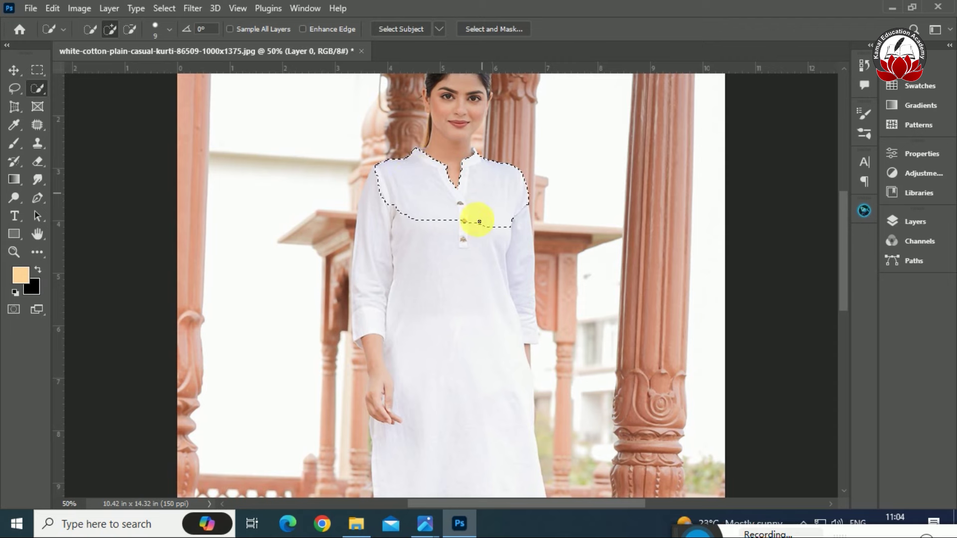
{"action": "left_click_drag", "start_coordinate": [468, 287], "coordinate": [463, 399]}
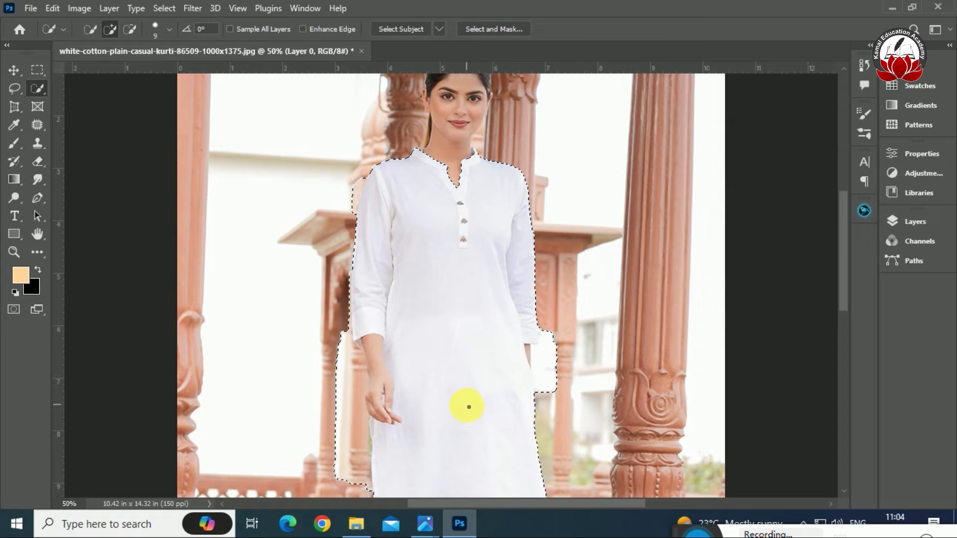
{"action": "scroll", "coordinate": [469, 380], "scroll_direction": "down", "scroll_amount": 3}
{"action": "scroll", "coordinate": [469, 380], "scroll_direction": "down", "scroll_amount": 3}
{"action": "scroll", "coordinate": [465, 378], "scroll_direction": "down", "scroll_amount": 5}
{"action": "scroll", "coordinate": [463, 378], "scroll_direction": "up", "scroll_amount": 5}
{"action": "scroll", "coordinate": [457, 325], "scroll_direction": "up", "scroll_amount": 4}
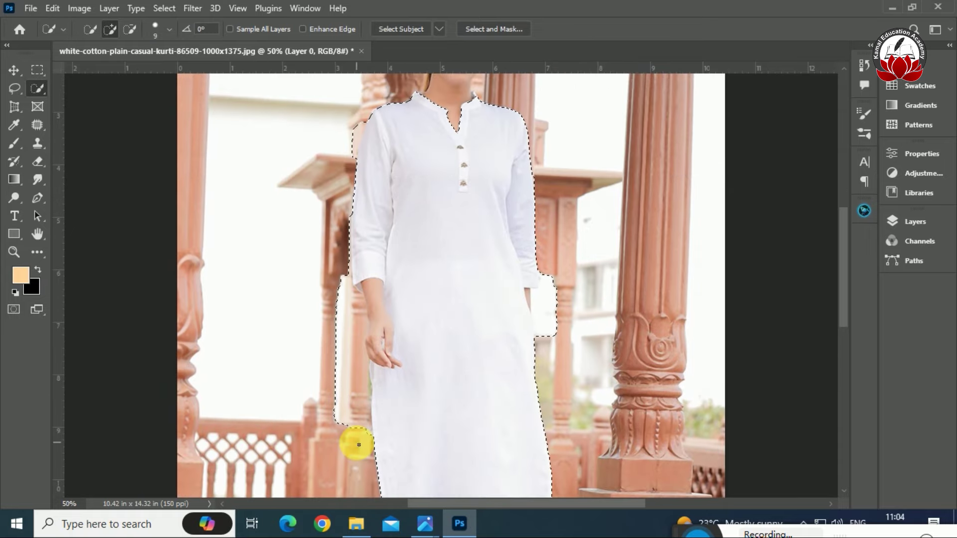
- Subtract the lower-left background, the arm gap and the left sleeve from the selection
{"action": "mouse_move", "coordinate": [353, 435]}
{"action": "left_mouse_down", "text": "alt"}
{"action": "mouse_move", "coordinate": [359, 380]}
{"action": "mouse_move", "coordinate": [342, 293]}
{"action": "left_mouse_up", "text": "alt"}
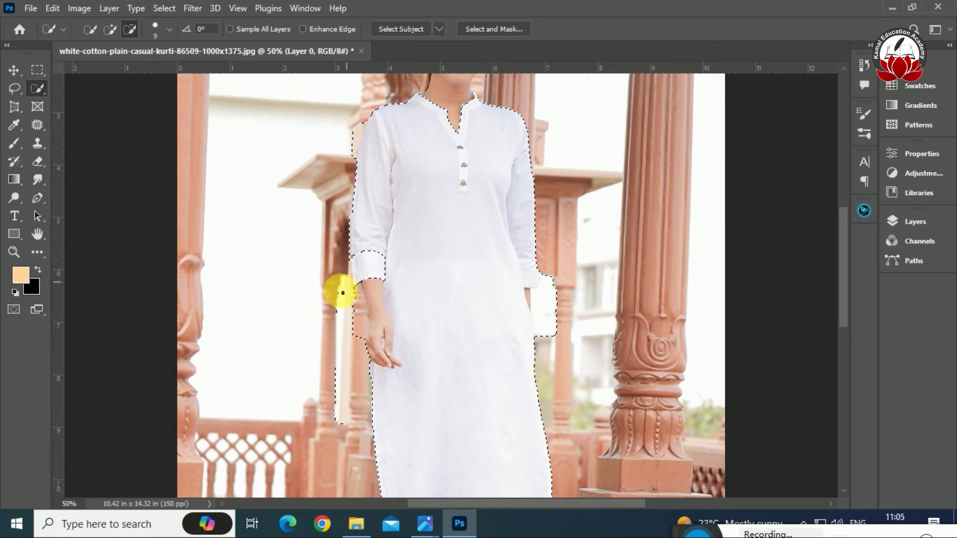
{"action": "mouse_move", "coordinate": [342, 293]}
{"action": "left_mouse_down"}
{"action": "mouse_move", "coordinate": [387, 327]}
{"action": "mouse_move", "coordinate": [398, 369]}
{"action": "left_mouse_up"}
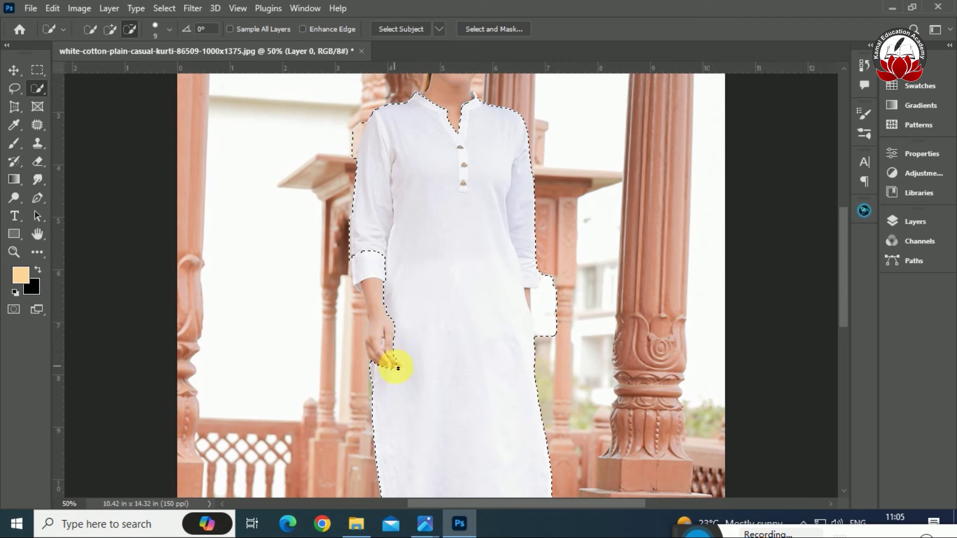
{"action": "key", "text": "alt"}
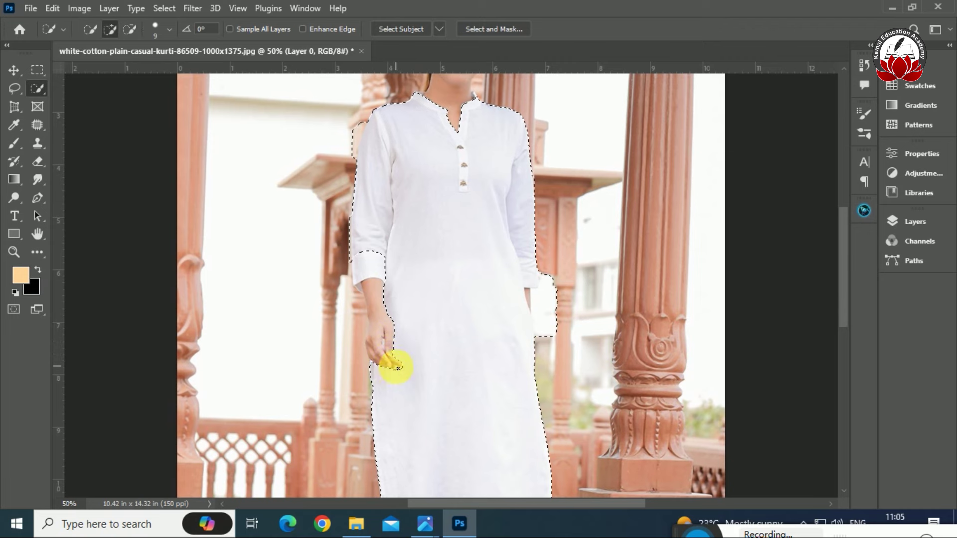
{"action": "key", "text": "alt"}
{"action": "mouse_move", "coordinate": [405, 378]}
{"action": "left_mouse_down"}
{"action": "mouse_move", "coordinate": [364, 284]}
{"action": "mouse_move", "coordinate": [368, 207]}
{"action": "left_mouse_up"}
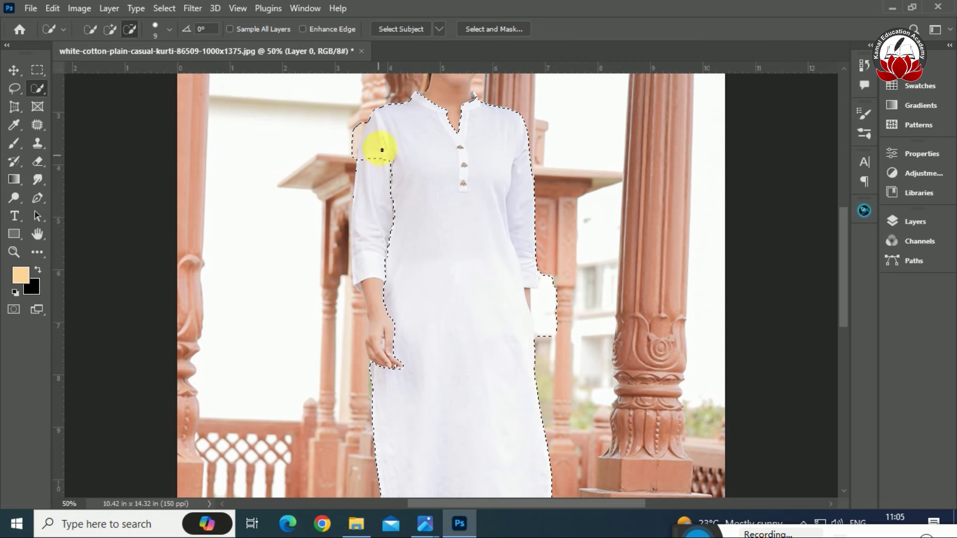
{"action": "left_click_drag", "start_coordinate": [377, 117], "coordinate": [374, 110]}
{"action": "key", "text": "alt"}
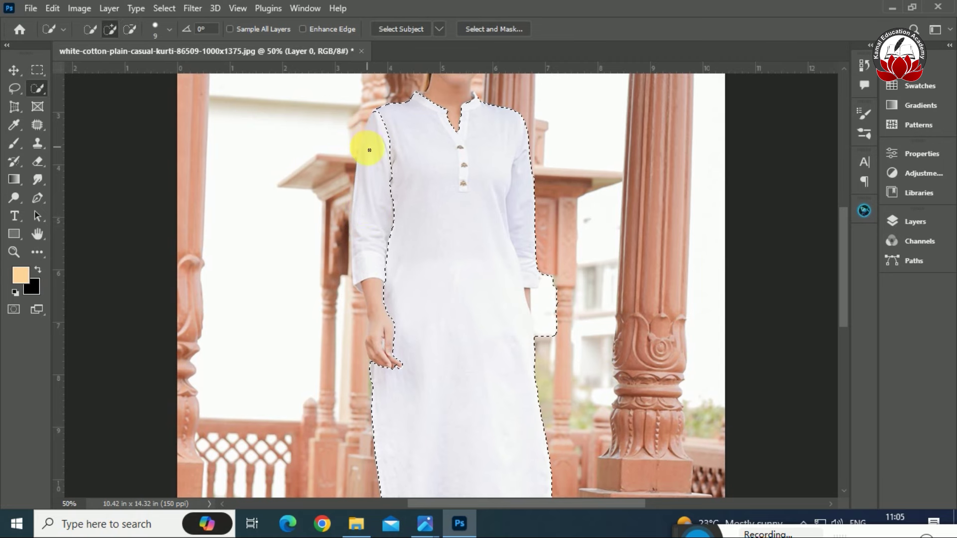
{"action": "scroll", "coordinate": [515, 204], "scroll_direction": "up", "scroll_amount": 2}
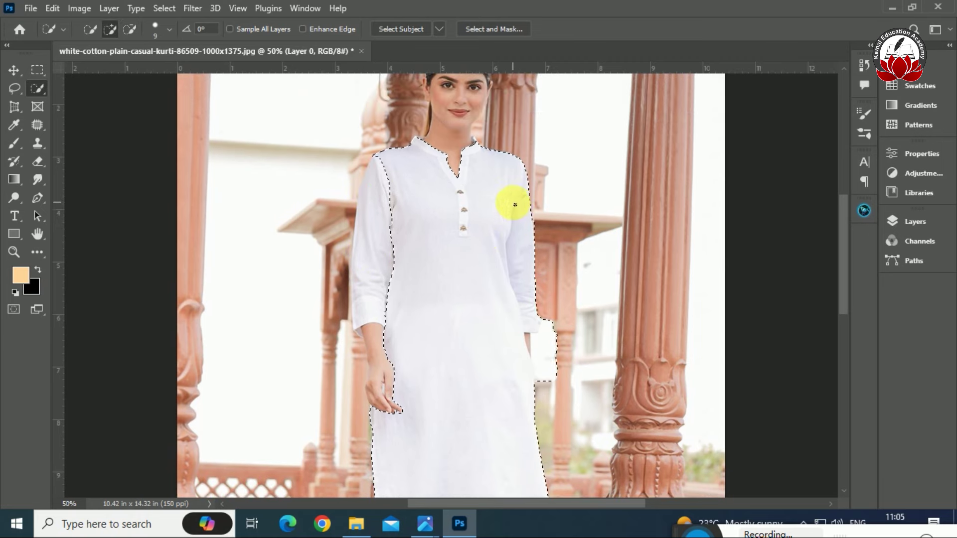
- Subtract the right sleeve, hand and cuff, tightening the selection edge at the right hip
{"action": "key", "text": "alt"}
{"action": "mouse_move", "coordinate": [538, 382]}
{"action": "left_mouse_down"}
{"action": "mouse_move", "coordinate": [521, 327]}
{"action": "mouse_move", "coordinate": [525, 286]}
{"action": "left_mouse_up"}
{"action": "left_click_drag", "start_coordinate": [525, 213], "coordinate": [531, 193]}
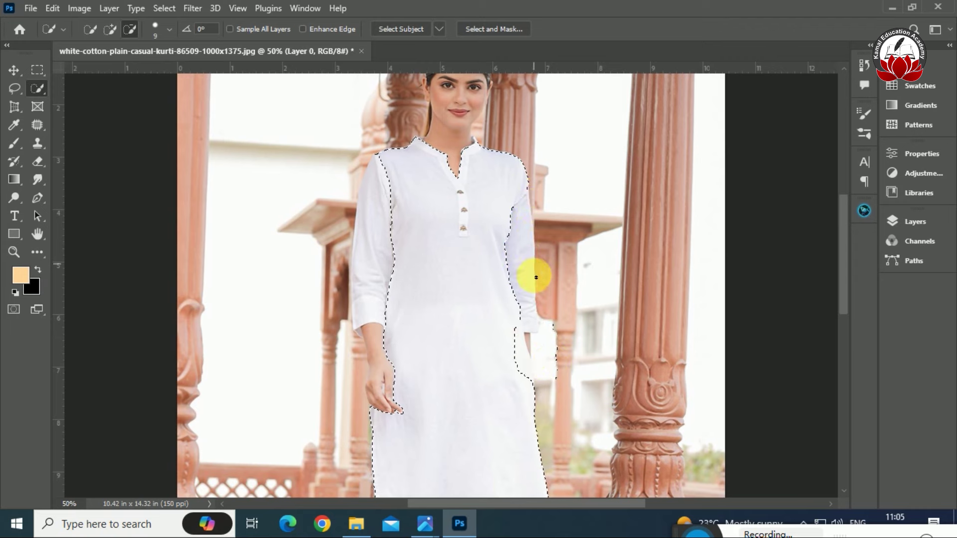
{"action": "mouse_move", "coordinate": [553, 326]}
{"action": "left_mouse_down"}
{"action": "mouse_move", "coordinate": [551, 367]}
{"action": "mouse_move", "coordinate": [517, 347]}
{"action": "mouse_move", "coordinate": [534, 346]}
{"action": "left_mouse_up"}
{"action": "mouse_move", "coordinate": [511, 350]}
{"action": "left_mouse_down"}
{"action": "mouse_move", "coordinate": [523, 374]}
{"action": "mouse_move", "coordinate": [518, 335]}
{"action": "left_mouse_up"}
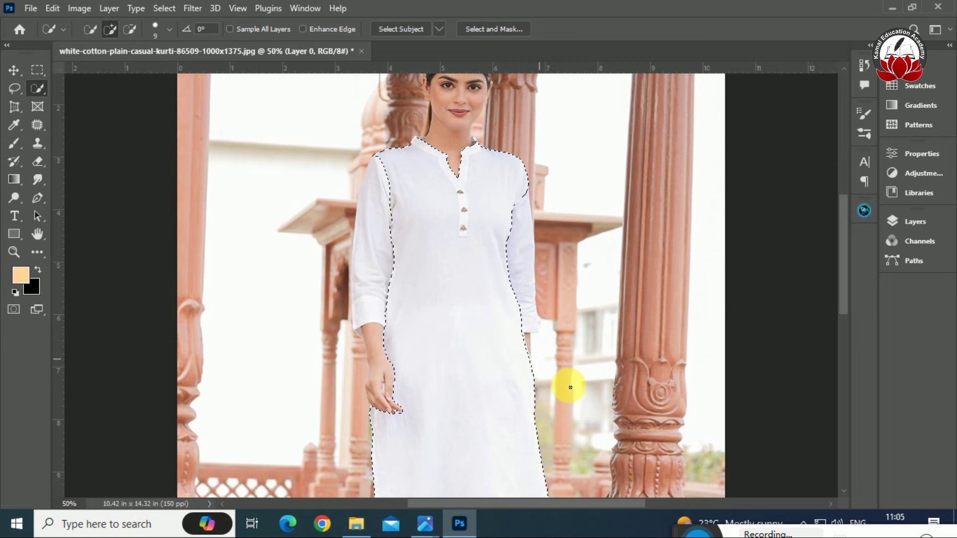
{"action": "scroll", "coordinate": [592, 392], "scroll_direction": "down", "scroll_amount": 2}
{"action": "scroll", "coordinate": [592, 392], "scroll_direction": "down", "scroll_amount": 3}
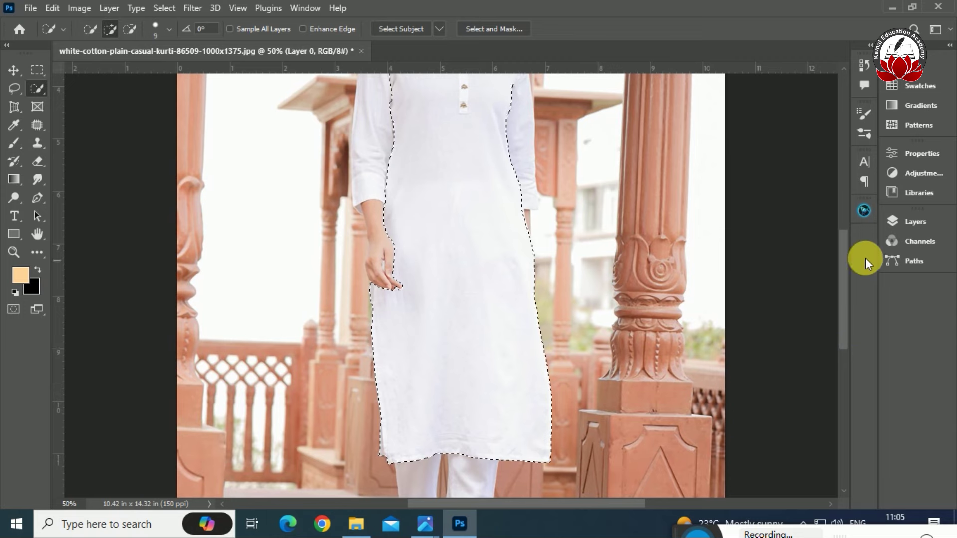
- Copy the selected kurti body onto Layer 1 and hide Layer 0 to inspect it
{"action": "left_click", "coordinate": [919, 225]}
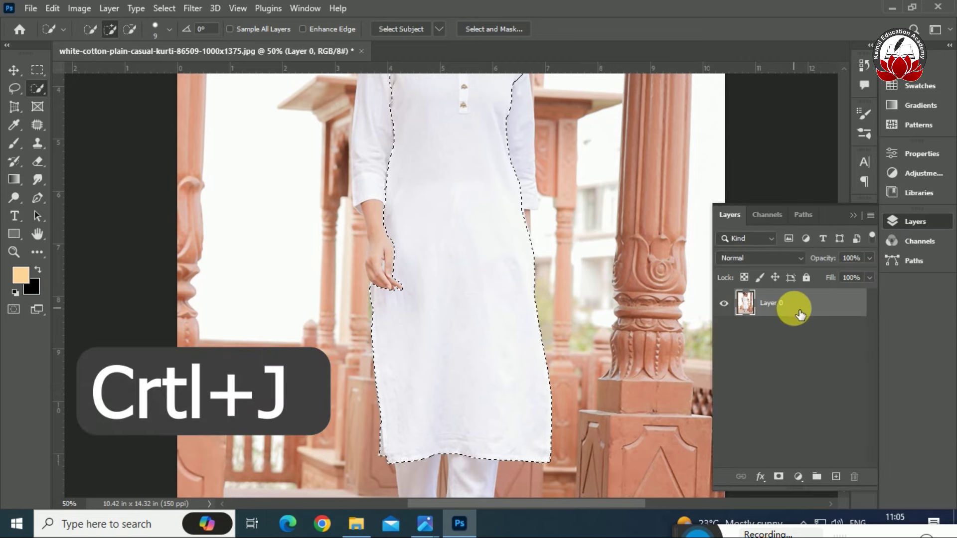
{"action": "key", "text": "ctrl+j"}
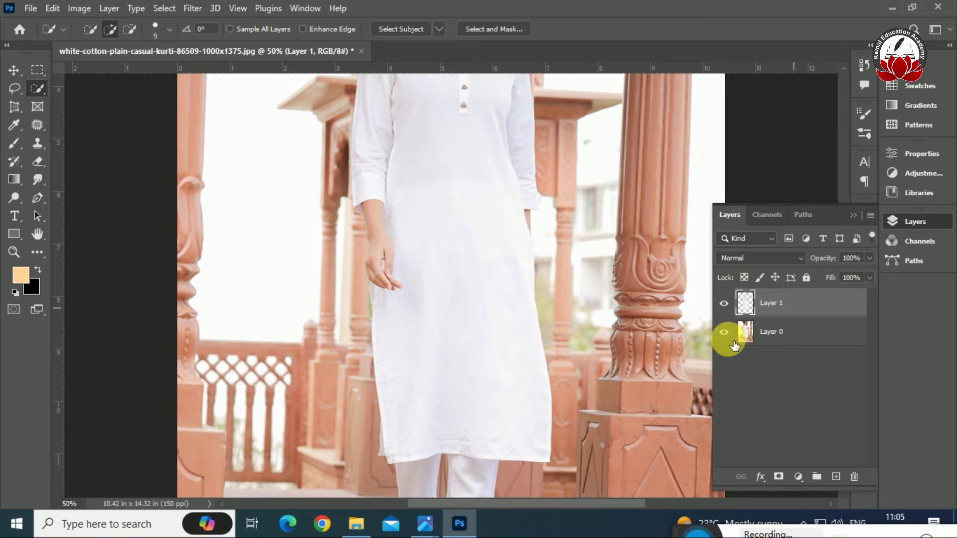
{"action": "left_click", "coordinate": [728, 335]}
{"action": "scroll", "coordinate": [636, 292], "scroll_direction": "up", "scroll_amount": 4}
{"action": "scroll", "coordinate": [635, 294], "scroll_direction": "up", "scroll_amount": 2}
{"action": "scroll", "coordinate": [636, 294], "scroll_direction": "down", "scroll_amount": 3}
{"action": "scroll", "coordinate": [635, 294], "scroll_direction": "down", "scroll_amount": 3}
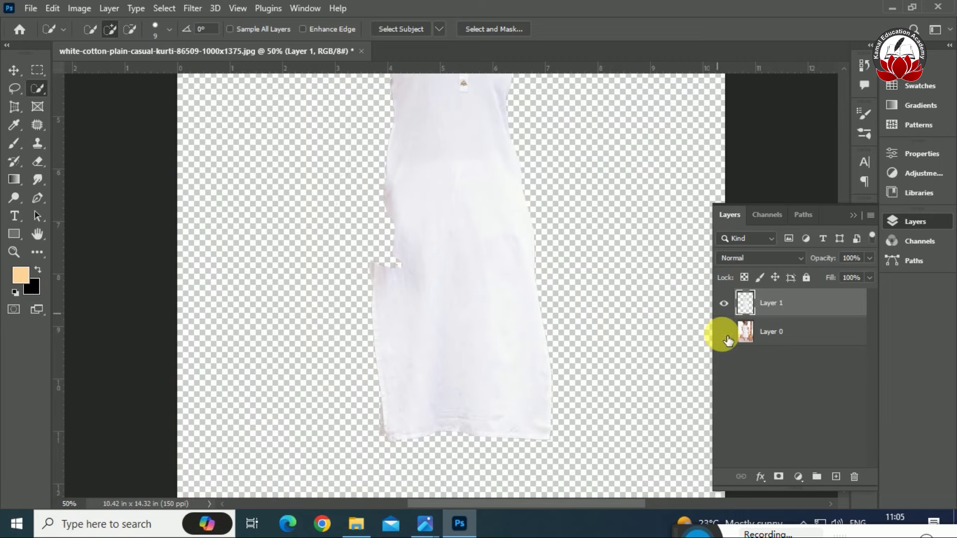
- Show Layer 0 again, make it the active layer and zoom in to 66.7%
{"action": "left_click", "coordinate": [725, 337]}
{"action": "left_click", "coordinate": [777, 341]}
{"action": "scroll", "coordinate": [566, 305], "scroll_direction": "up", "scroll_amount": 2}
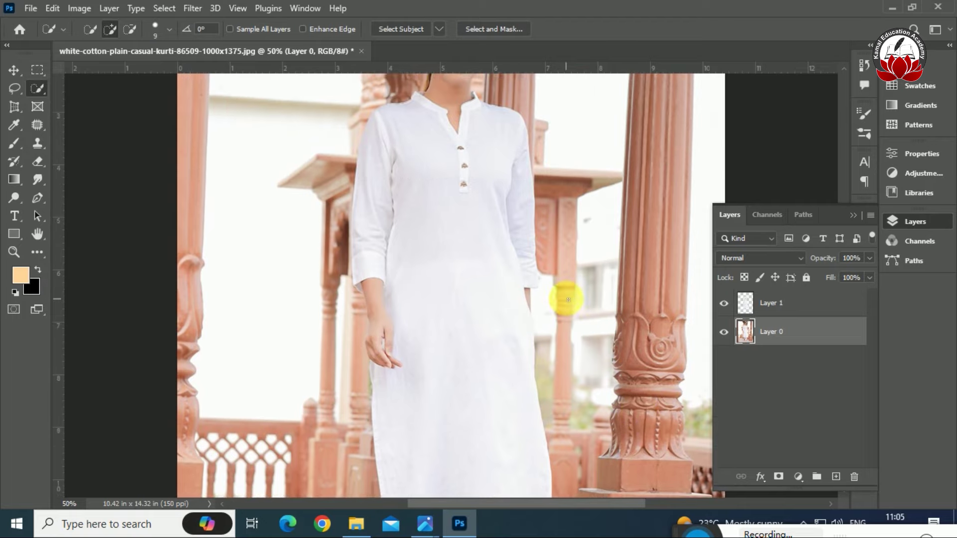
{"action": "scroll", "coordinate": [566, 300], "scroll_direction": "up", "scroll_amount": 1}
{"action": "scroll", "coordinate": [547, 267], "scroll_direction": "up", "scroll_amount": 1}
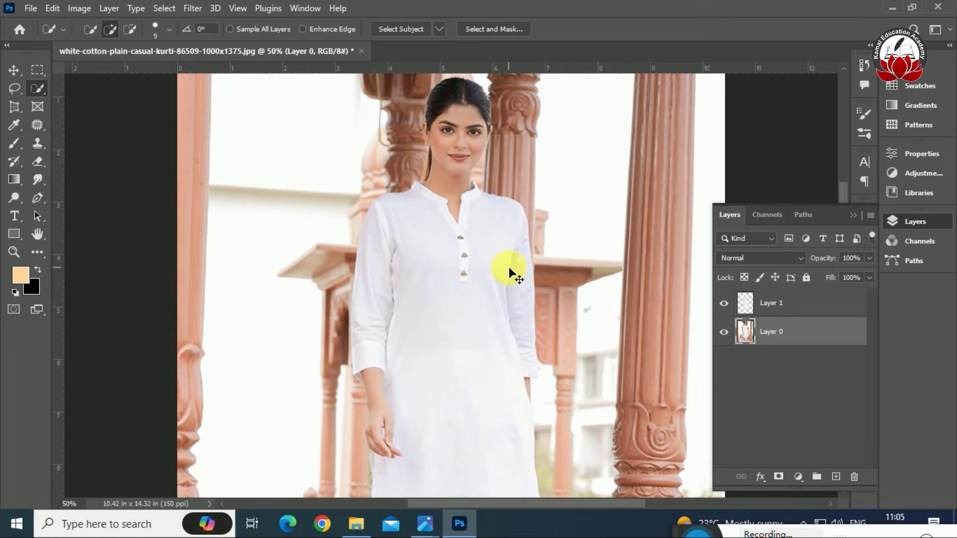
{"action": "scroll", "coordinate": [509, 272], "scroll_direction": "up", "scroll_amount": 1}
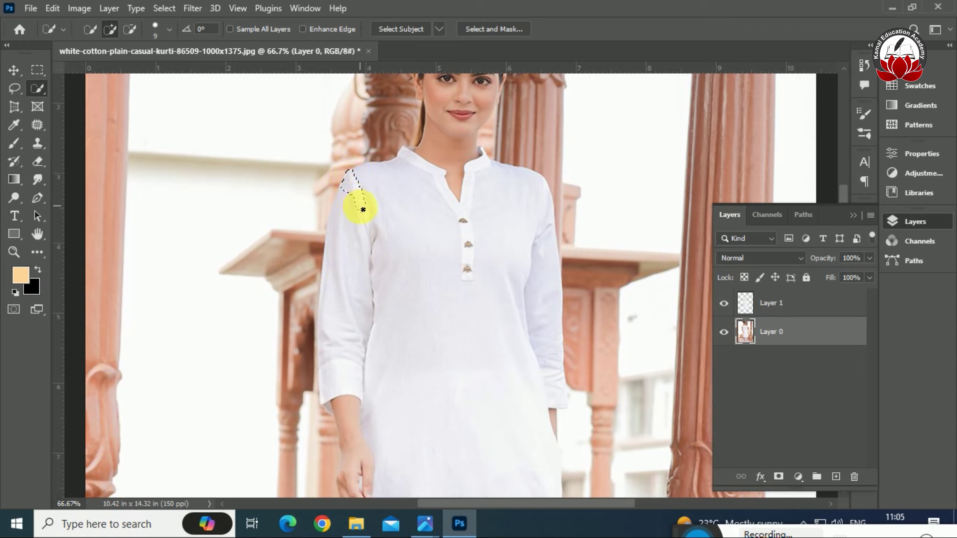
- Select the left sleeve down to its cuff, subtracting the wrist from the selection
{"action": "left_click_drag", "start_coordinate": [362, 284], "coordinate": [330, 411]}
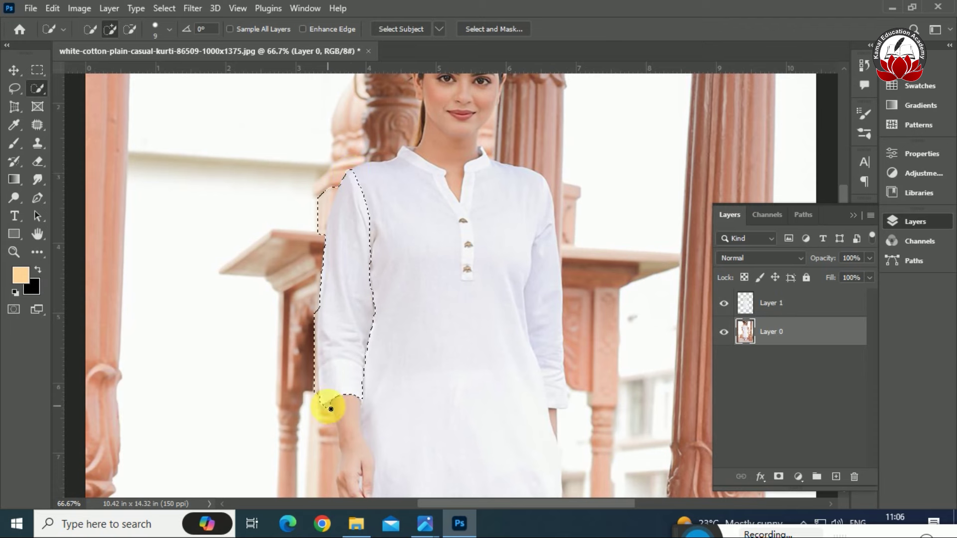
{"action": "left_click_drag", "start_coordinate": [330, 408], "coordinate": [321, 419]}
{"action": "left_click", "coordinate": [324, 417], "text": "alt"}
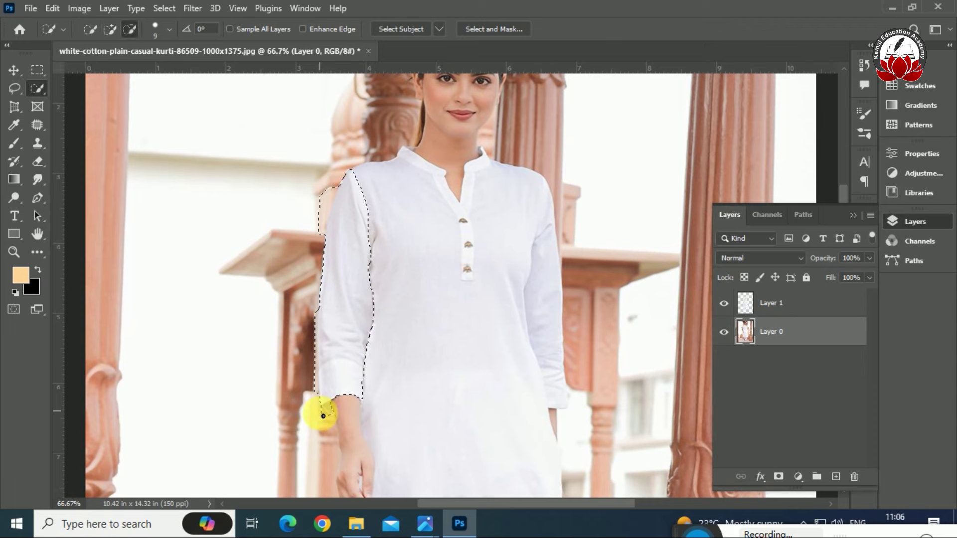
{"action": "mouse_move", "coordinate": [326, 421]}
{"action": "left_mouse_down"}
{"action": "mouse_move", "coordinate": [310, 396]}
{"action": "mouse_move", "coordinate": [314, 312]}
{"action": "mouse_move", "coordinate": [314, 380]}
{"action": "mouse_move", "coordinate": [305, 309]}
{"action": "mouse_move", "coordinate": [310, 320]}
{"action": "mouse_move", "coordinate": [332, 177]}
{"action": "left_mouse_up"}
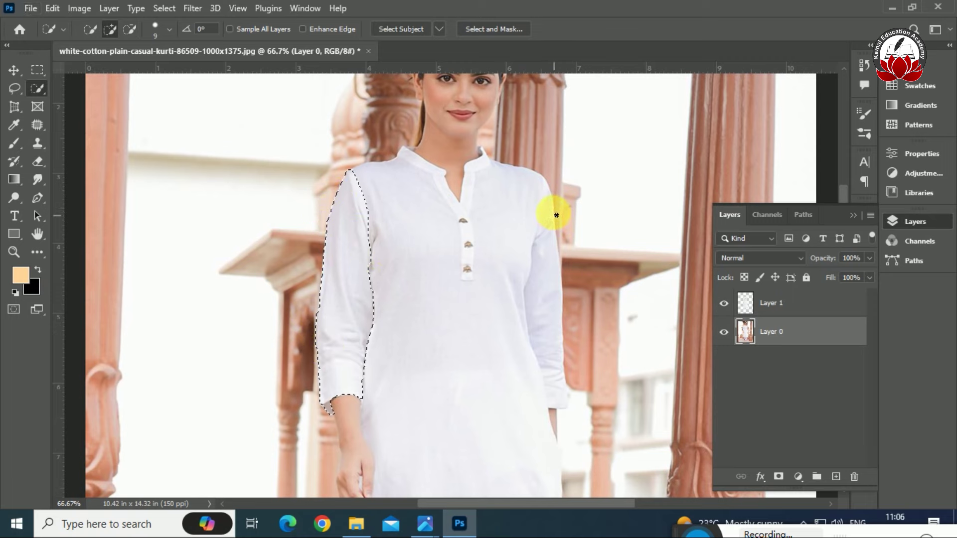
- Add the right sleeve and cuff, trimming the selection along the right shoulder
{"action": "left_click_drag", "start_coordinate": [553, 193], "coordinate": [551, 204]}
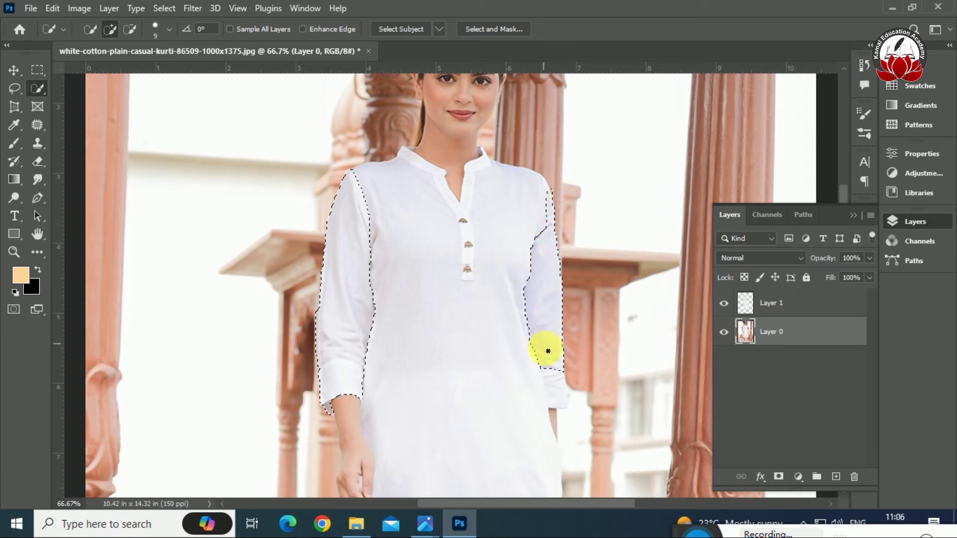
{"action": "left_click_drag", "start_coordinate": [560, 410], "coordinate": [552, 256]}
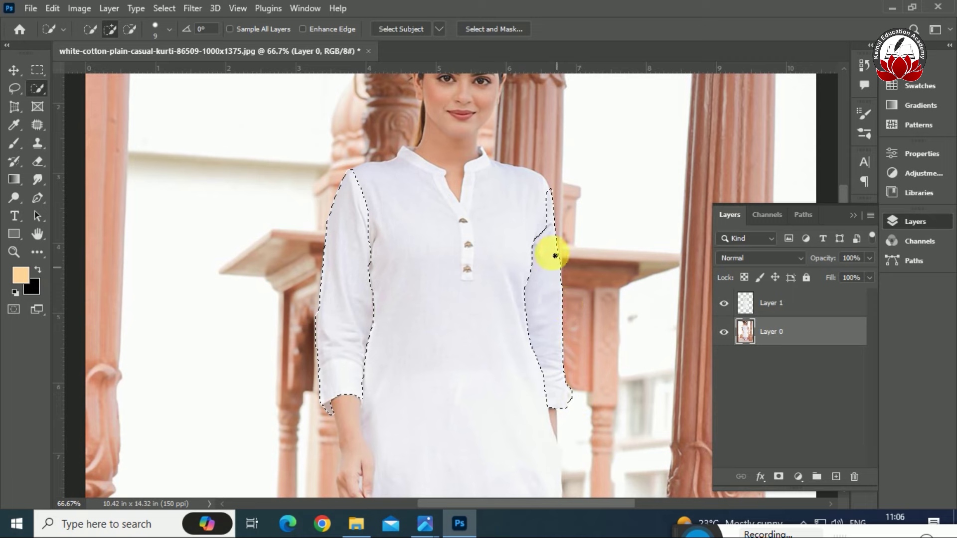
{"action": "left_click_drag", "start_coordinate": [550, 219], "coordinate": [548, 208]}
{"action": "key", "text": "alt"}
{"action": "left_click_drag", "start_coordinate": [540, 200], "coordinate": [532, 218]}
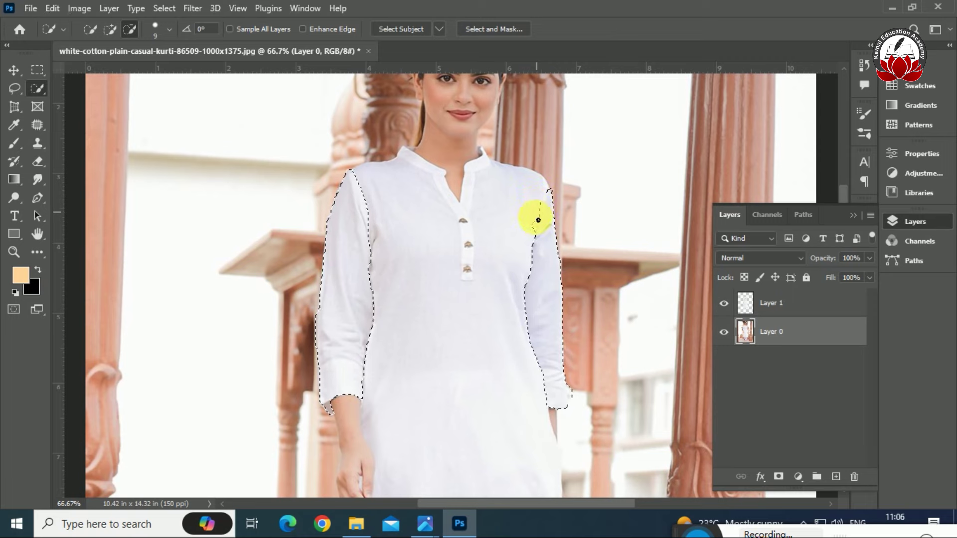
{"action": "mouse_move", "coordinate": [532, 228]}
{"action": "left_mouse_down"}
{"action": "mouse_move", "coordinate": [551, 183]}
{"action": "mouse_move", "coordinate": [555, 194]}
{"action": "left_mouse_up"}
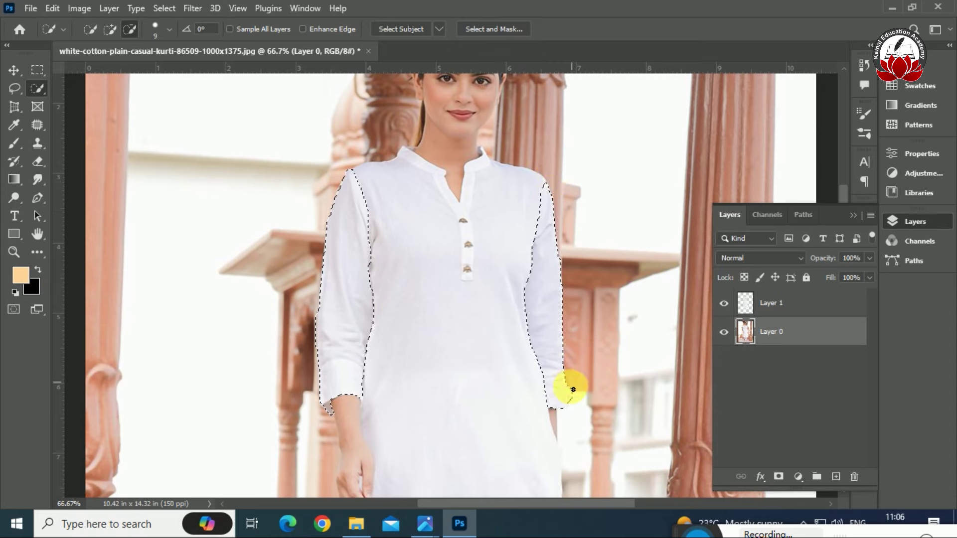
{"action": "key", "text": "ctrl+j"}
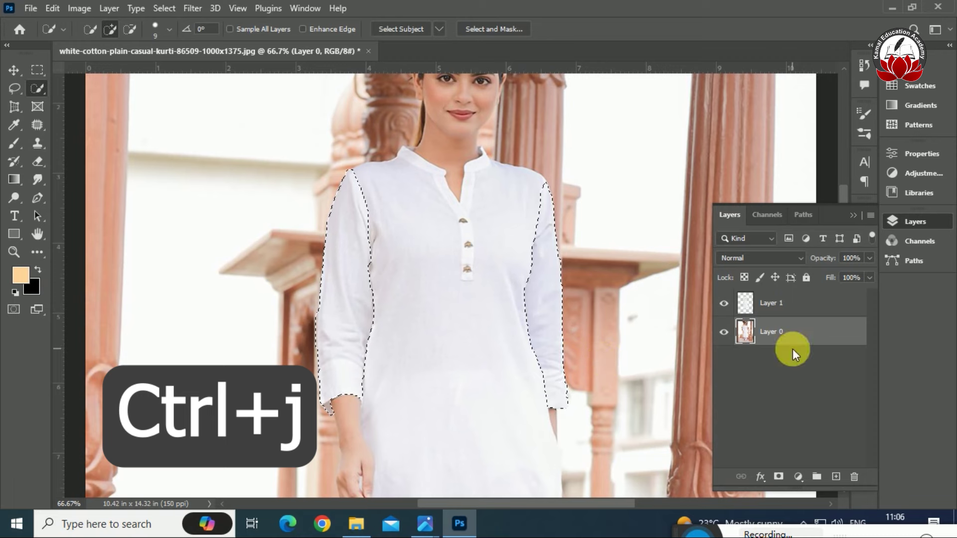
- Copy the sleeves to Layer 2, rename Layer 1 'shut' and Layer 2 'hand', then select shut
{"action": "key", "text": "ctrl+j"}
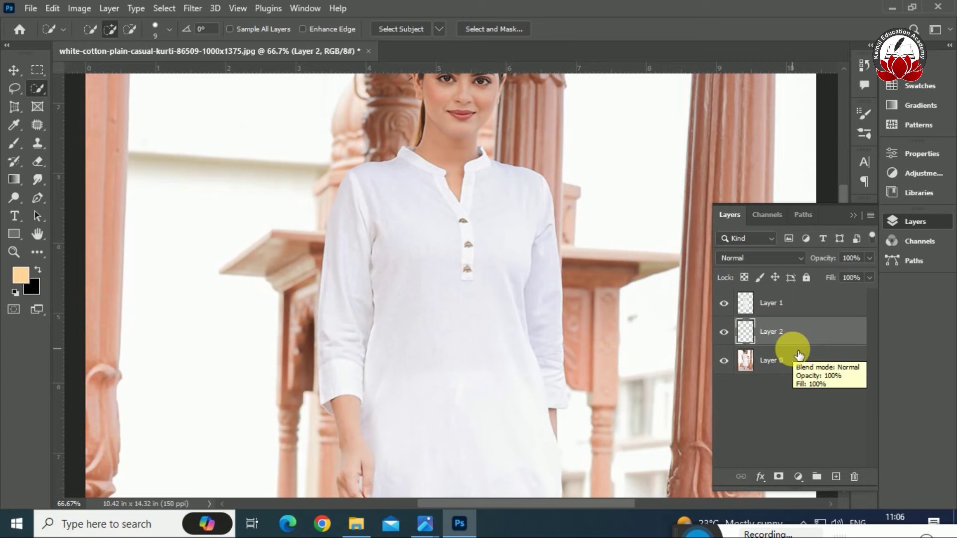
{"action": "left_click", "coordinate": [787, 303]}
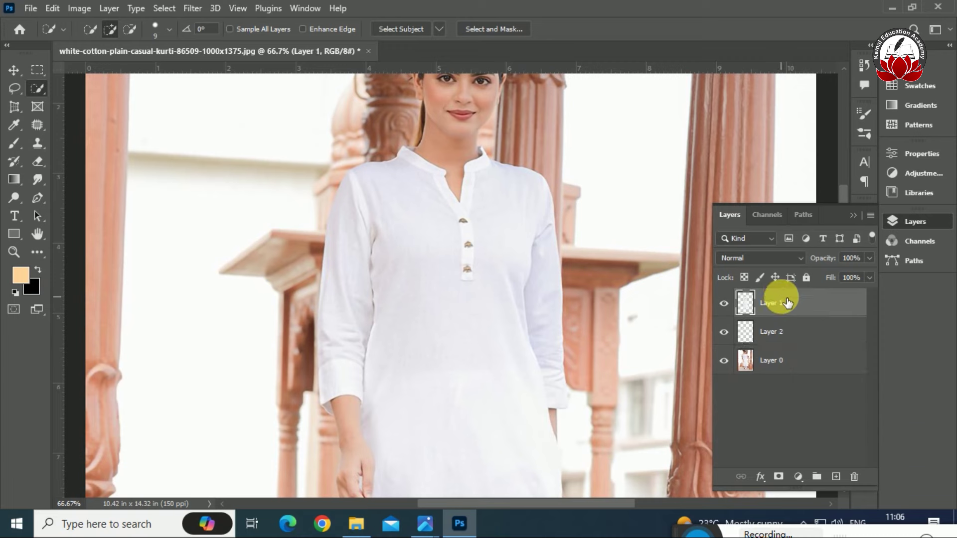
{"action": "key", "text": "BackSpace"}
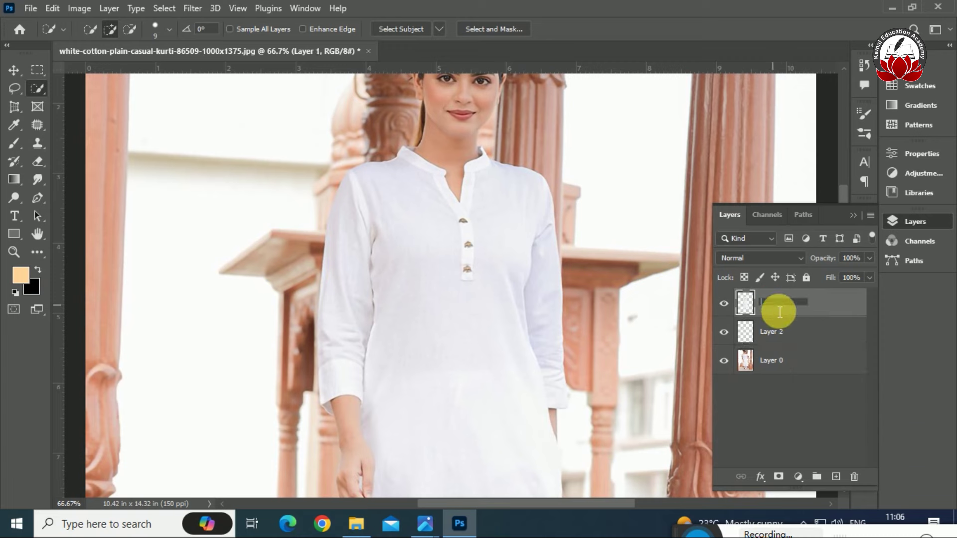
{"action": "type", "text": "shut"}
{"action": "key", "text": "Return"}
{"action": "double_click", "coordinate": [777, 331]}
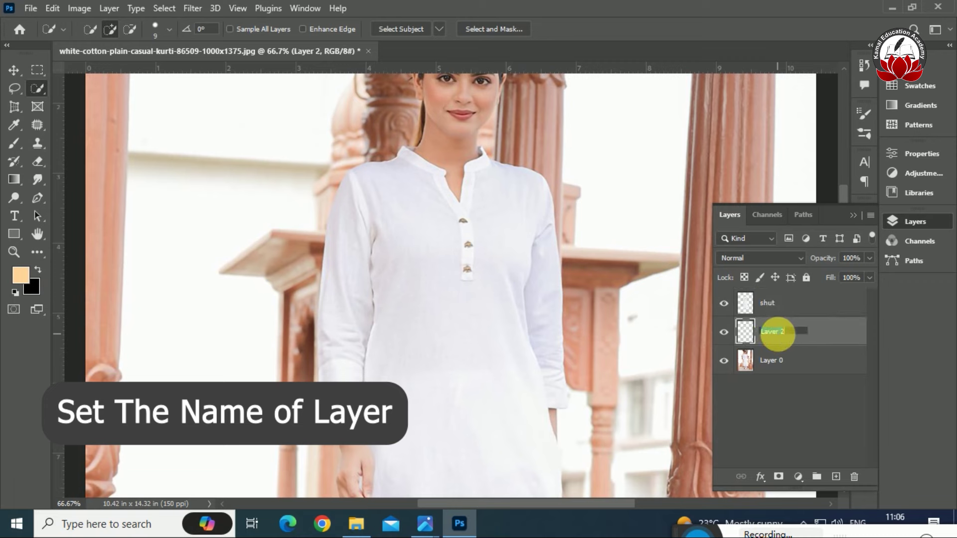
{"action": "type", "text": "hand"}
{"action": "left_click", "coordinate": [783, 338]}
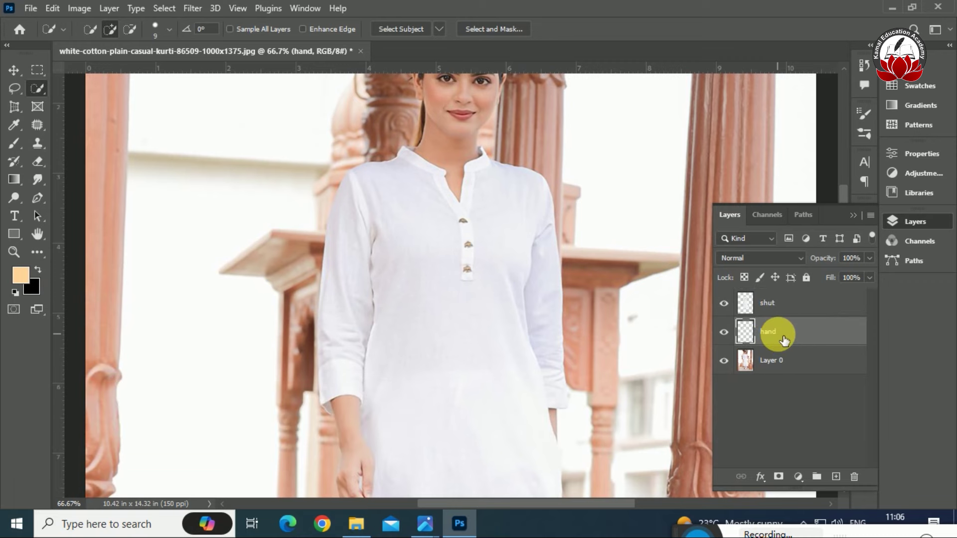
{"action": "left_click", "coordinate": [799, 311]}
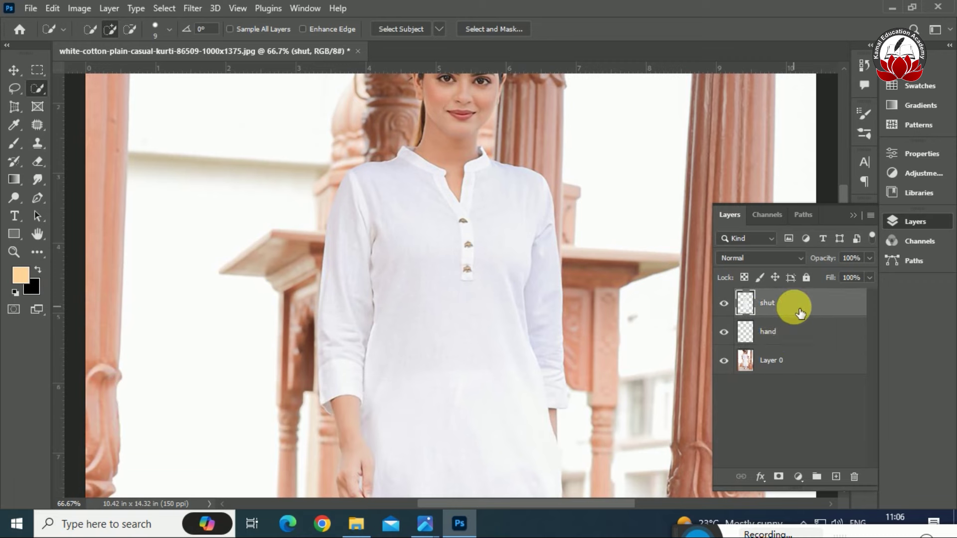
{"action": "key", "text": "ctrl+m"}
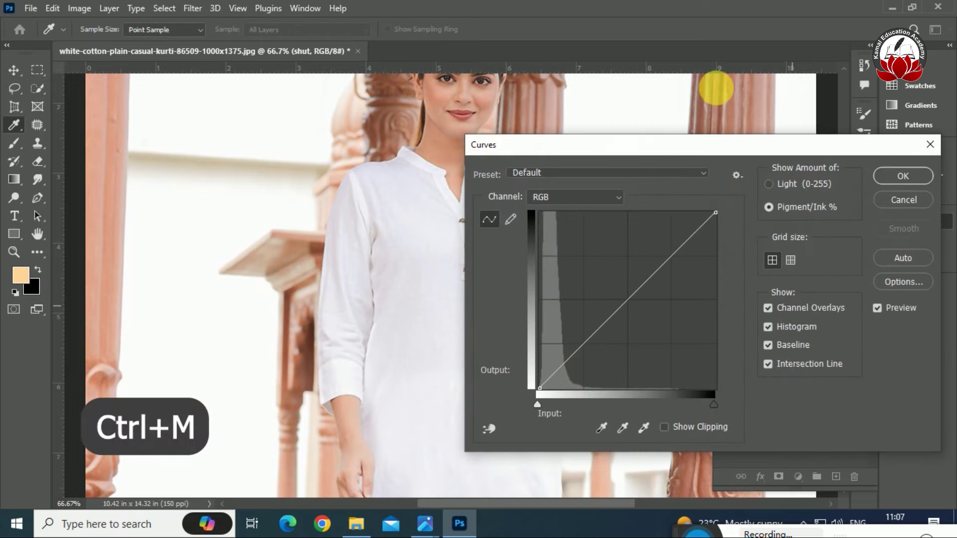
- Brighten the shut layer with Curves using lowered shadow and midtone points, then select the hand layer
{"action": "left_click_drag", "start_coordinate": [584, 148], "coordinate": [647, 80]}
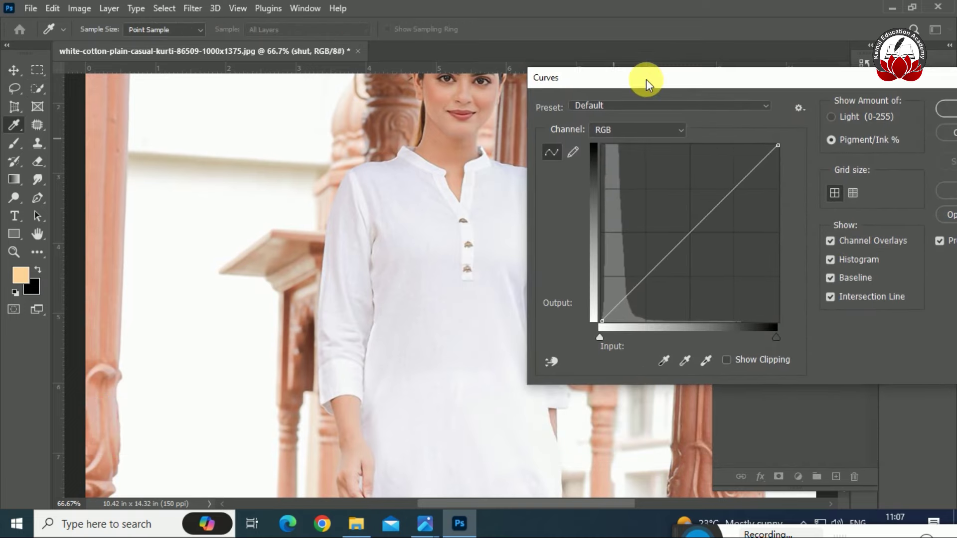
{"action": "mouse_move", "coordinate": [651, 279]}
{"action": "left_mouse_down"}
{"action": "mouse_move", "coordinate": [673, 290]}
{"action": "mouse_move", "coordinate": [667, 276]}
{"action": "left_mouse_up"}
{"action": "mouse_move", "coordinate": [736, 186]}
{"action": "left_mouse_down"}
{"action": "mouse_move", "coordinate": [724, 177]}
{"action": "mouse_move", "coordinate": [779, 202]}
{"action": "left_mouse_up"}
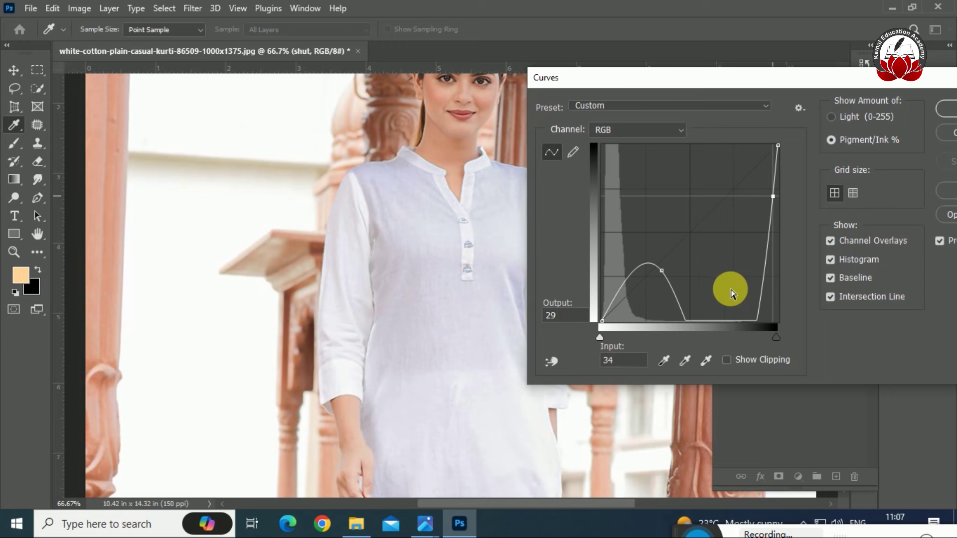
{"action": "key", "text": "Delete"}
{"action": "left_click_drag", "start_coordinate": [705, 227], "coordinate": [724, 241]}
{"action": "mouse_move", "coordinate": [662, 271]}
{"action": "left_mouse_down"}
{"action": "mouse_move", "coordinate": [663, 290]}
{"action": "mouse_move", "coordinate": [683, 284]}
{"action": "mouse_move", "coordinate": [672, 258]}
{"action": "left_mouse_up"}
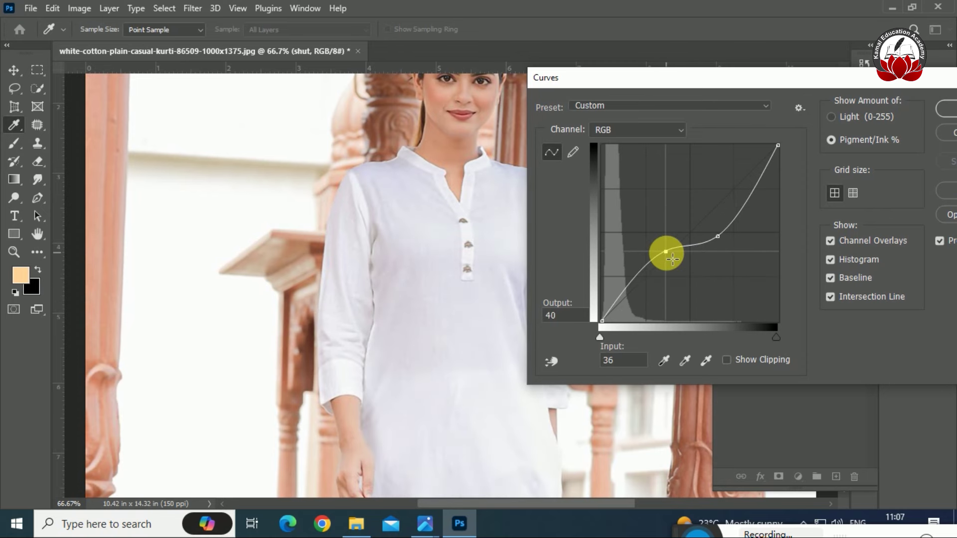
{"action": "left_click", "coordinate": [946, 111]}
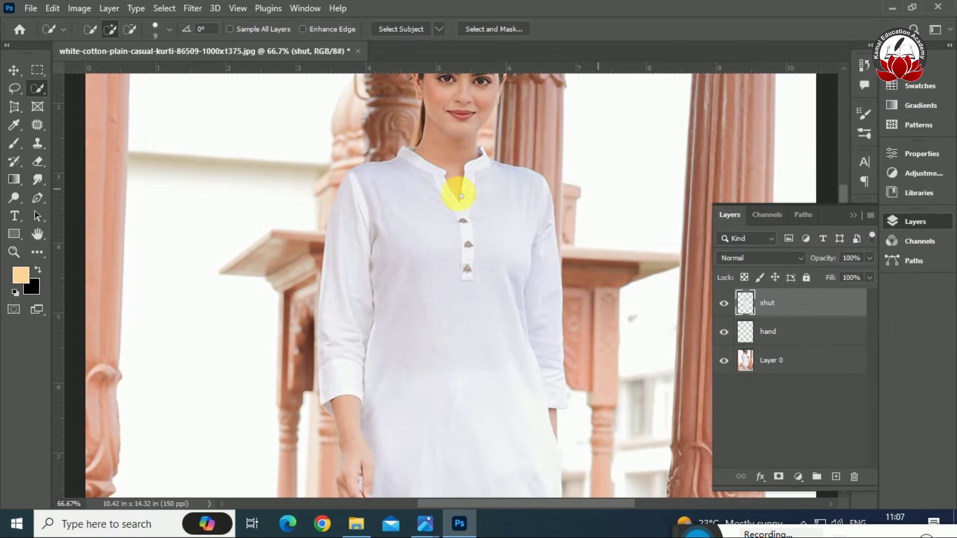
{"action": "left_click", "coordinate": [776, 333]}
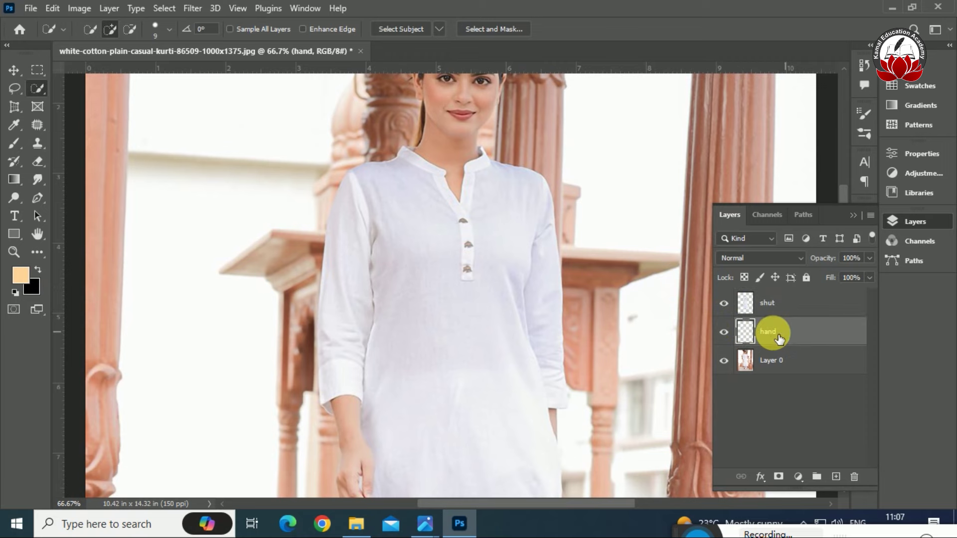
- Adjust the hand sleeves layer with Curves, raising one midtone point
{"action": "key", "text": "ctrl+m"}
{"action": "left_click_drag", "start_coordinate": [459, 50], "coordinate": [723, 89]}
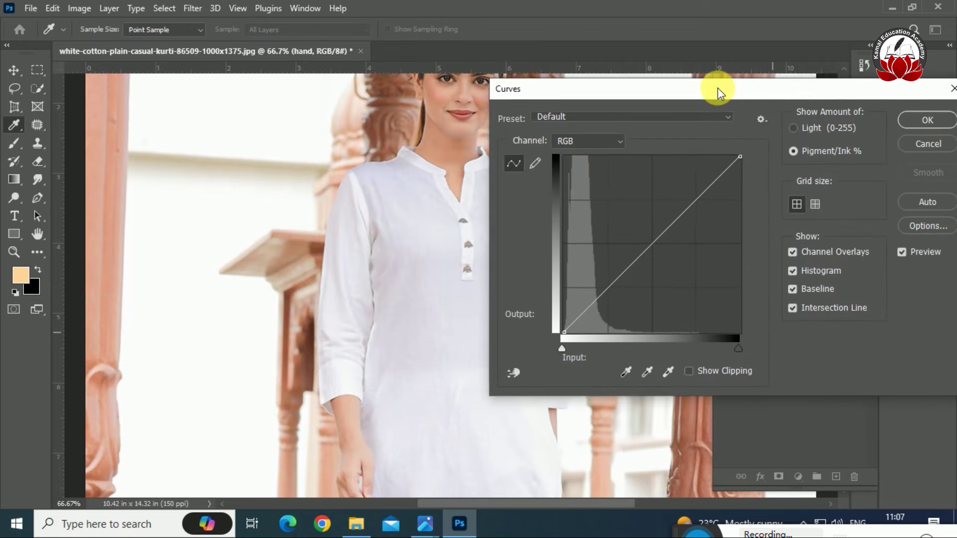
{"action": "left_click", "coordinate": [612, 296]}
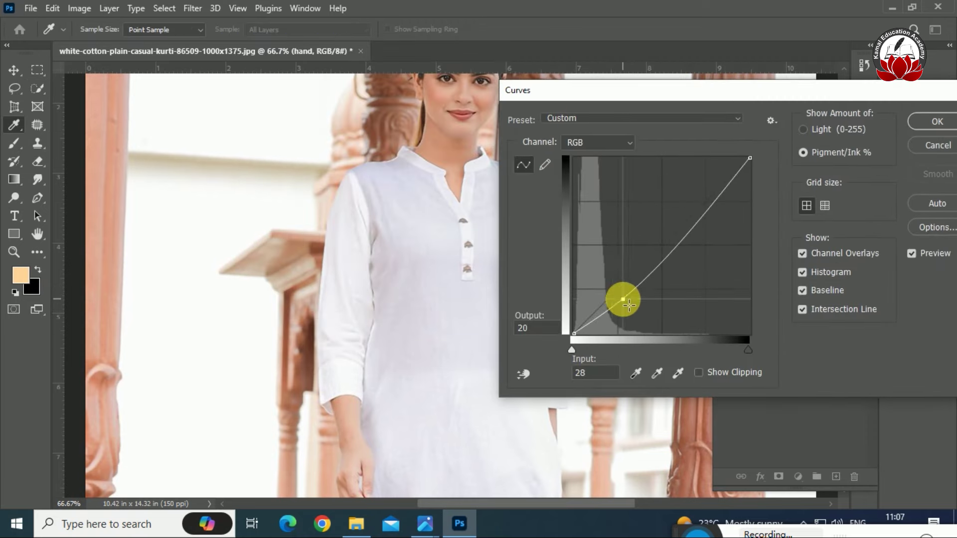
{"action": "left_click_drag", "start_coordinate": [612, 295], "coordinate": [609, 283]}
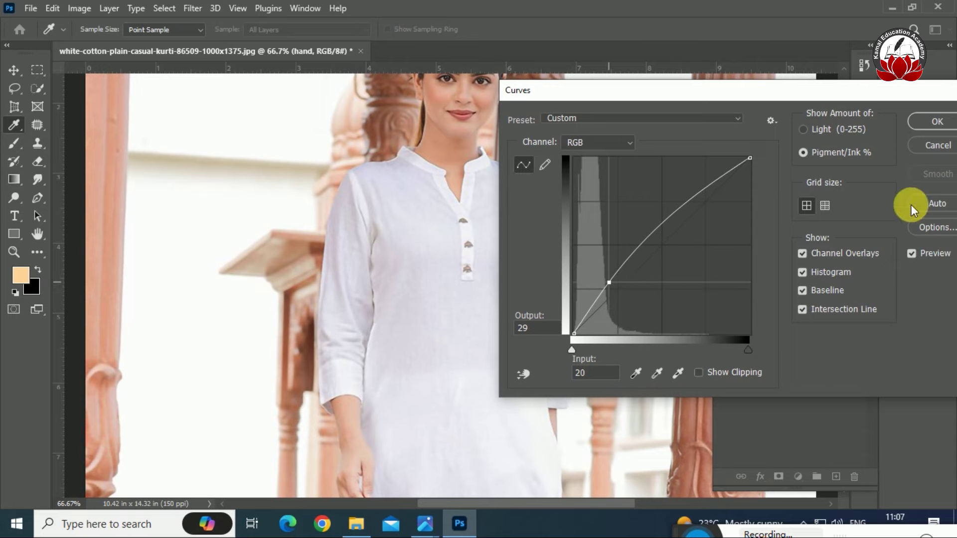
{"action": "left_click", "coordinate": [936, 122]}
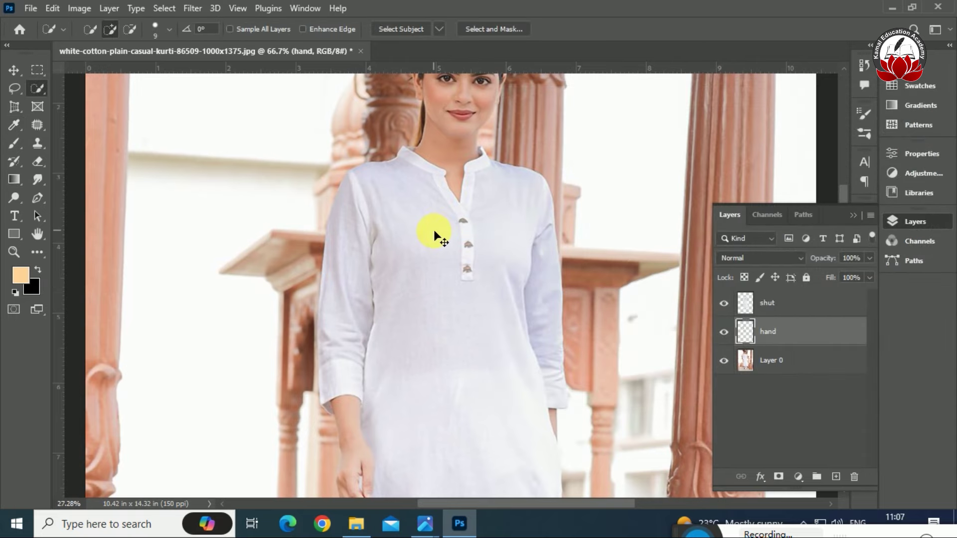
- Fit the whole photo in the window at 27.3% and close both Windows Photos reference windows
{"action": "key", "text": "ctrl+0"}
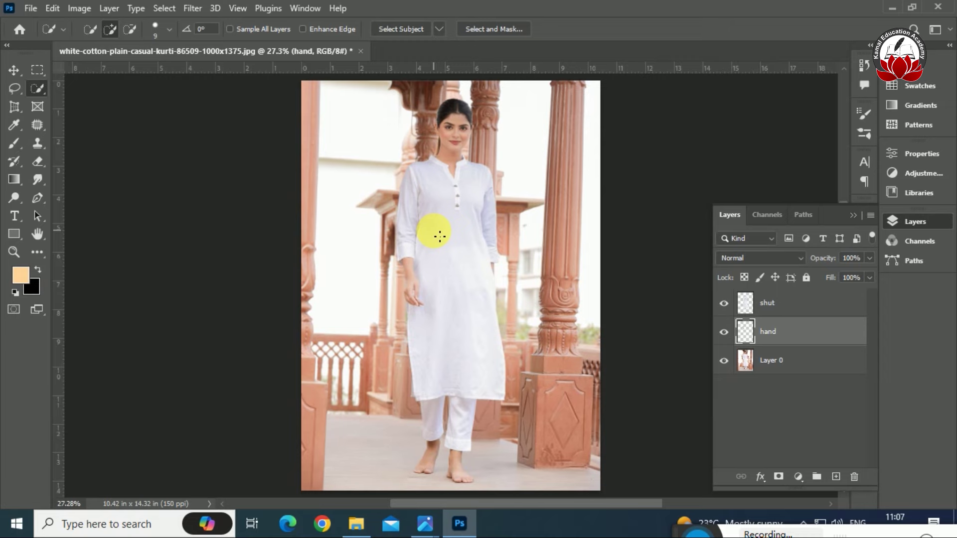
{"action": "mouse_move", "coordinate": [425, 525]}
{"action": "left_click", "coordinate": [563, 388]}
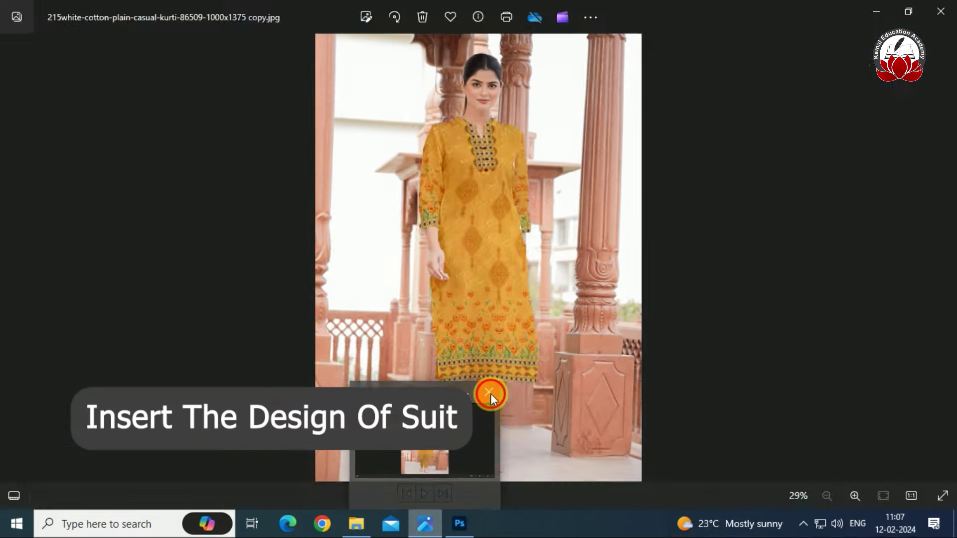
{"action": "left_click", "coordinate": [491, 393]}
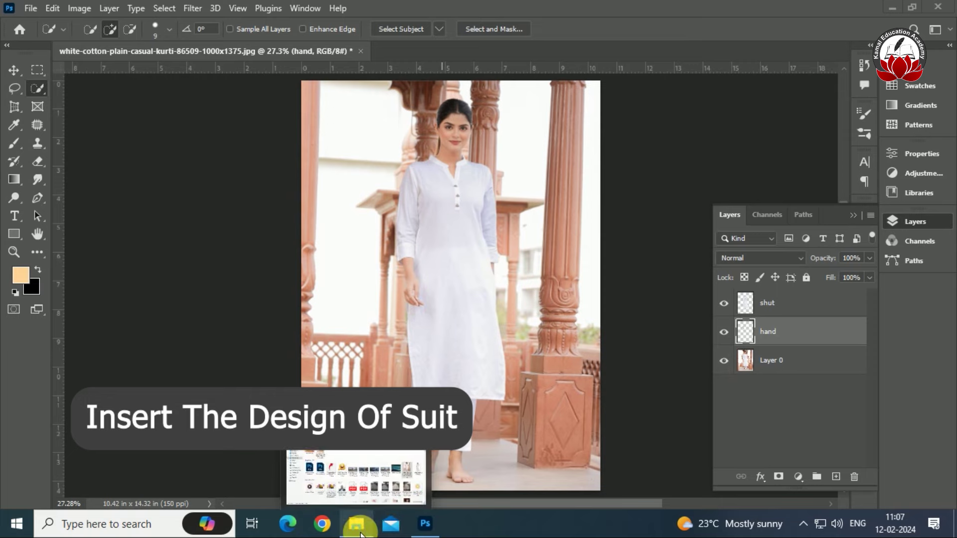
{"action": "left_click", "coordinate": [359, 491]}
{"action": "mouse_move", "coordinate": [67, 273]}
{"action": "left_click", "coordinate": [59, 275]}
{"action": "double_click", "coordinate": [459, 100]}
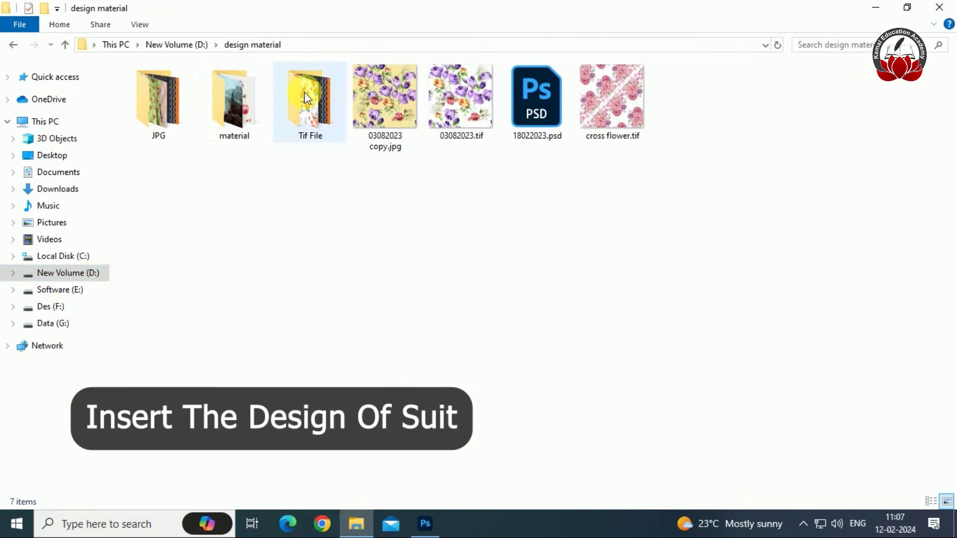
{"action": "double_click", "coordinate": [168, 125]}
{"action": "left_click", "coordinate": [675, 288]}
{"action": "mouse_move", "coordinate": [675, 286]}
{"action": "left_mouse_down"}
{"action": "mouse_move", "coordinate": [429, 526]}
{"action": "mouse_move", "coordinate": [465, 340]}
{"action": "left_mouse_up"}
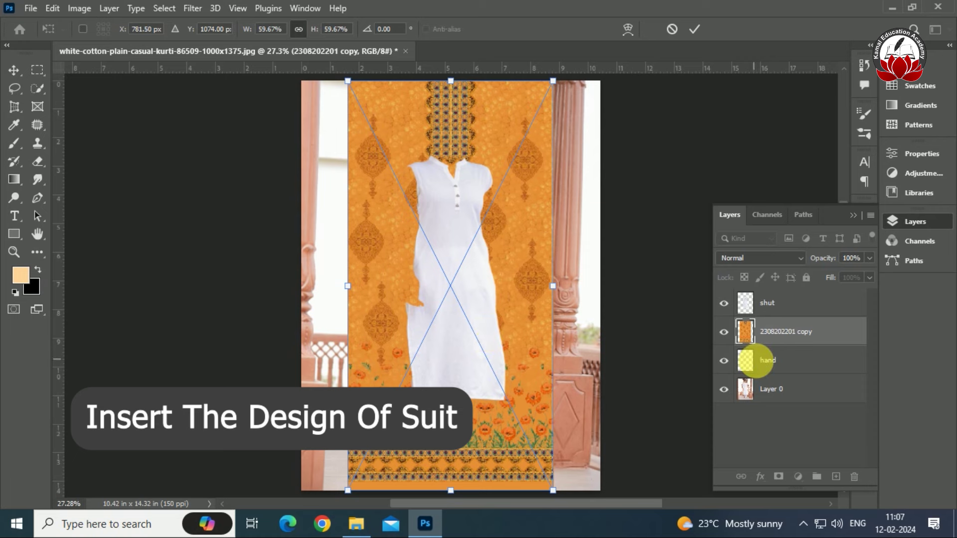
{"action": "key", "text": "Return"}
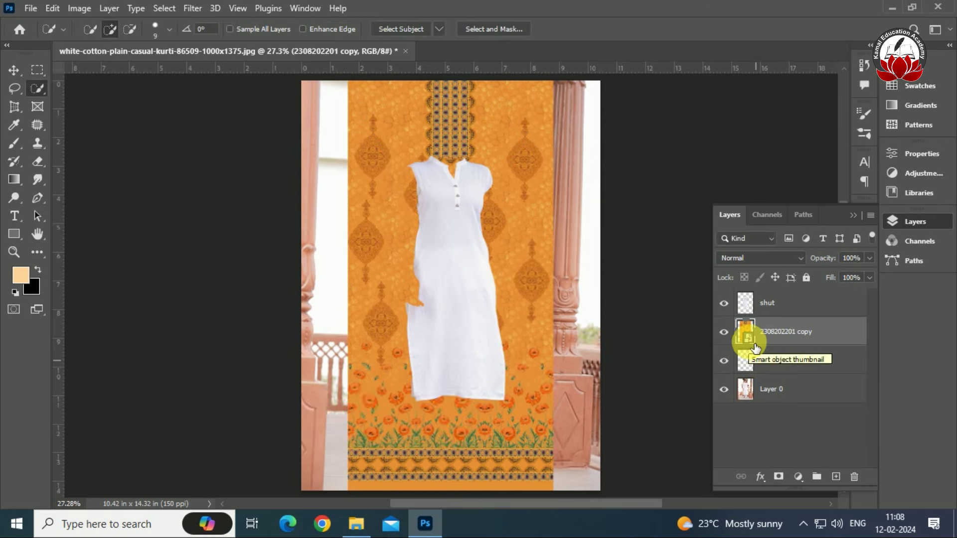
{"action": "left_click_drag", "start_coordinate": [791, 331], "coordinate": [801, 305]}
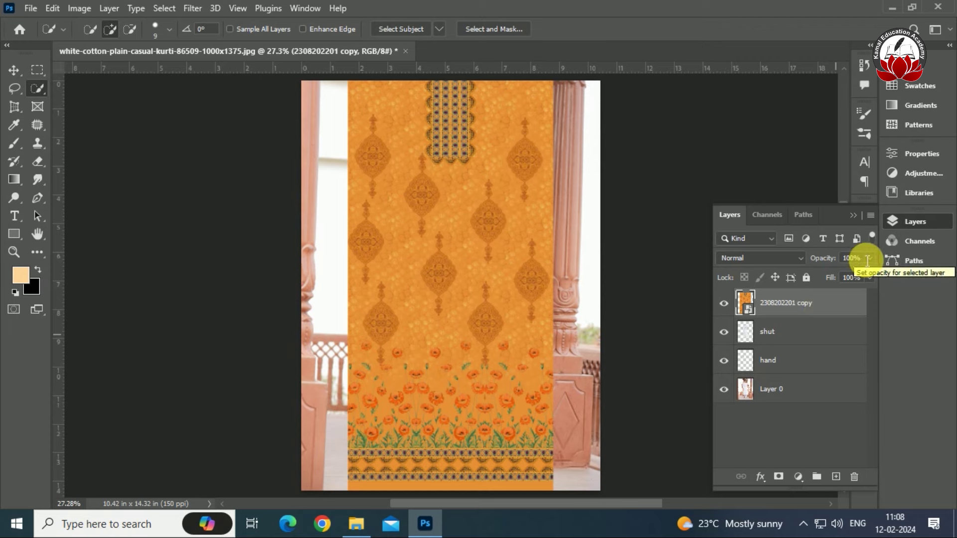
- Set the pattern layer's opacity to 50%
{"action": "left_click", "coordinate": [852, 258]}
{"action": "type", "text": "50"}
{"action": "key", "text": "Return"}
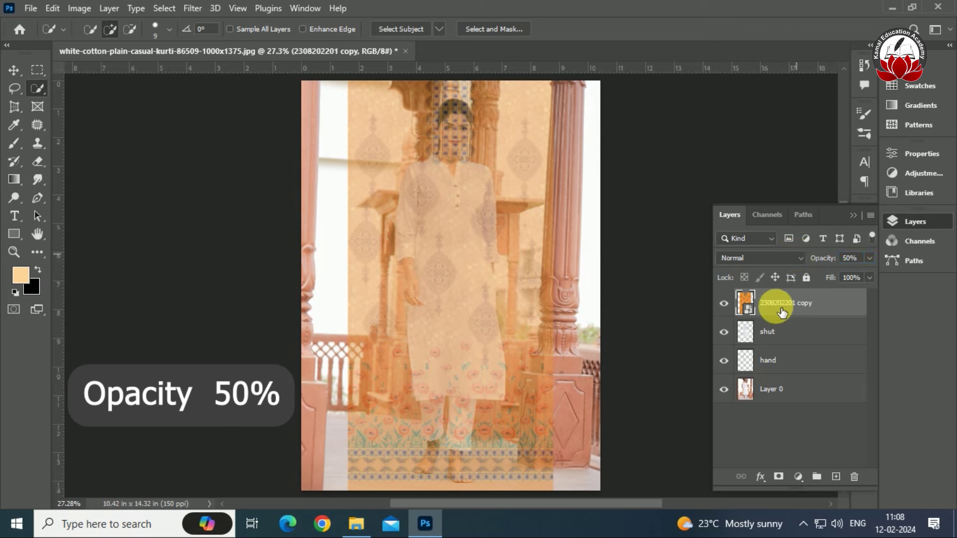
- Scale the pattern to about 36.14% and position it over the model's kurti
{"action": "key", "text": "ctrl+t"}
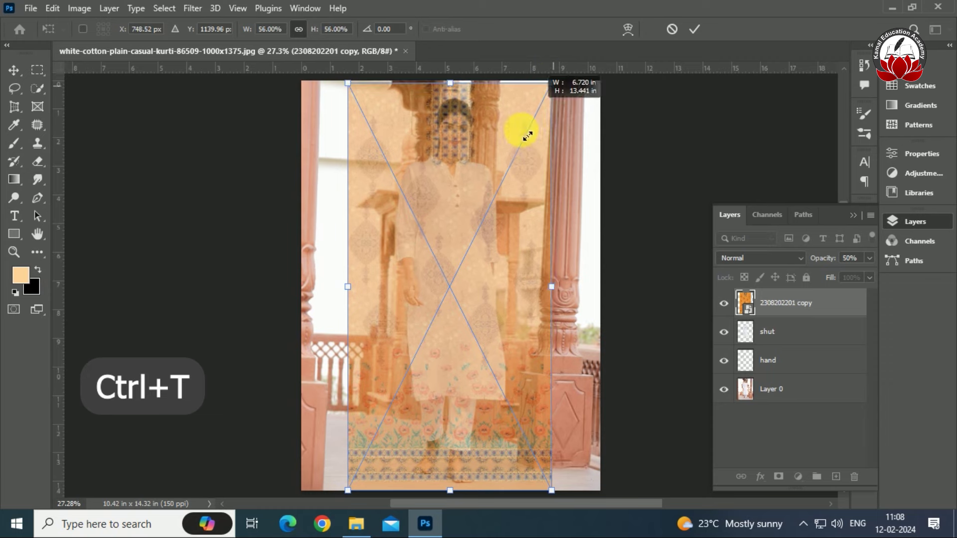
{"action": "left_click_drag", "start_coordinate": [553, 81], "coordinate": [471, 243]}
{"action": "left_click_drag", "start_coordinate": [418, 374], "coordinate": [457, 286]}
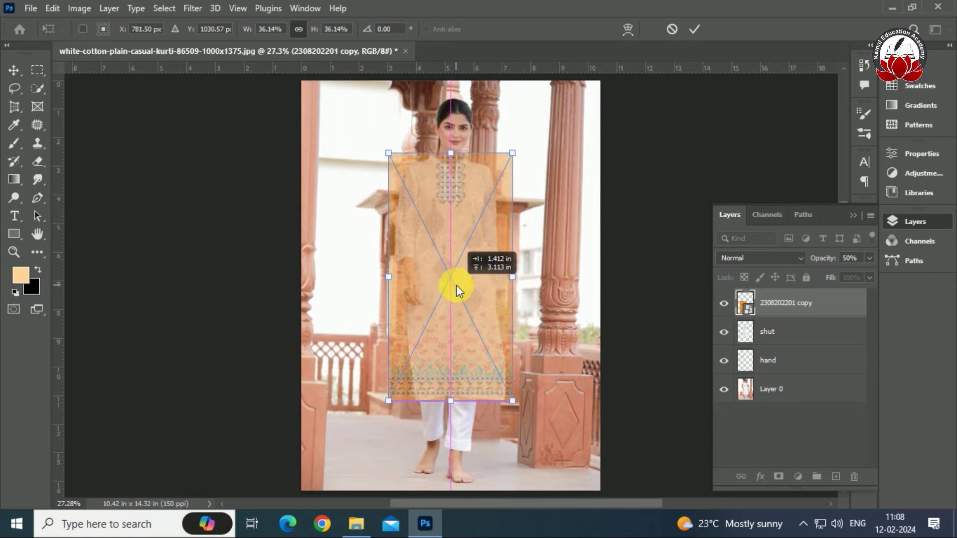
{"action": "key", "text": "Return"}
{"action": "key", "text": "w"}
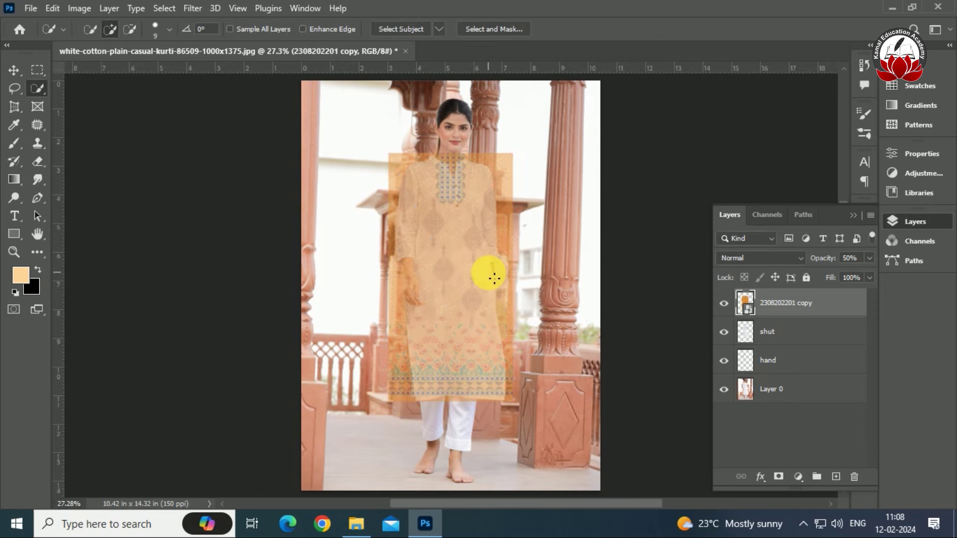
- Zoom in on the kurti and nudge the pattern slightly right with the Move tool
{"action": "key", "text": "ctrl+plus"}
{"action": "key", "text": "ctrl+plus"}
{"action": "scroll", "coordinate": [561, 162], "scroll_direction": "up", "scroll_amount": 3}
{"action": "scroll", "coordinate": [570, 141], "scroll_direction": "up", "scroll_amount": 3}
{"action": "key", "text": "ctrl+plus"}
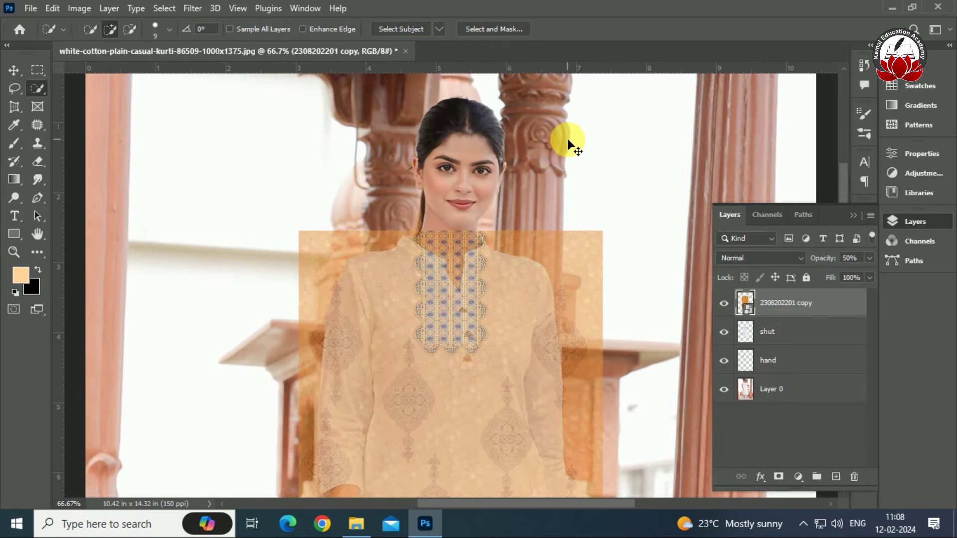
{"action": "key", "text": "ctrl+plus"}
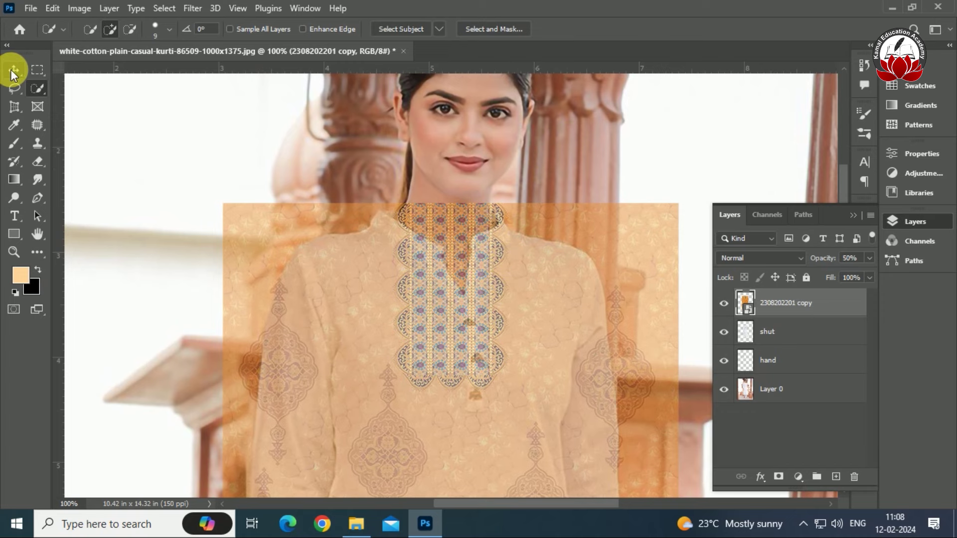
{"action": "left_click", "coordinate": [14, 72]}
{"action": "left_click_drag", "start_coordinate": [469, 329], "coordinate": [477, 331]}
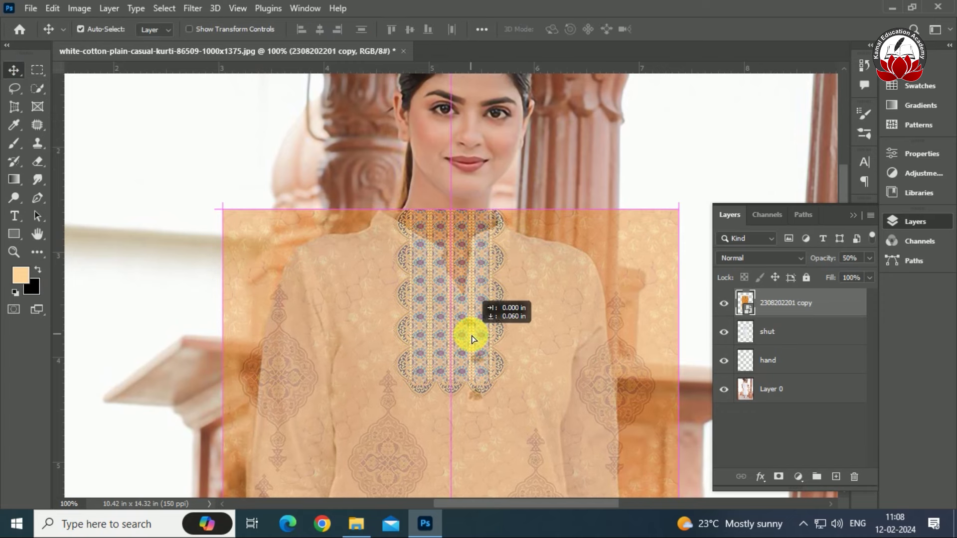
{"action": "scroll", "coordinate": [480, 331], "scroll_direction": "down", "scroll_amount": 5}
{"action": "scroll", "coordinate": [481, 331], "scroll_direction": "down", "scroll_amount": 5}
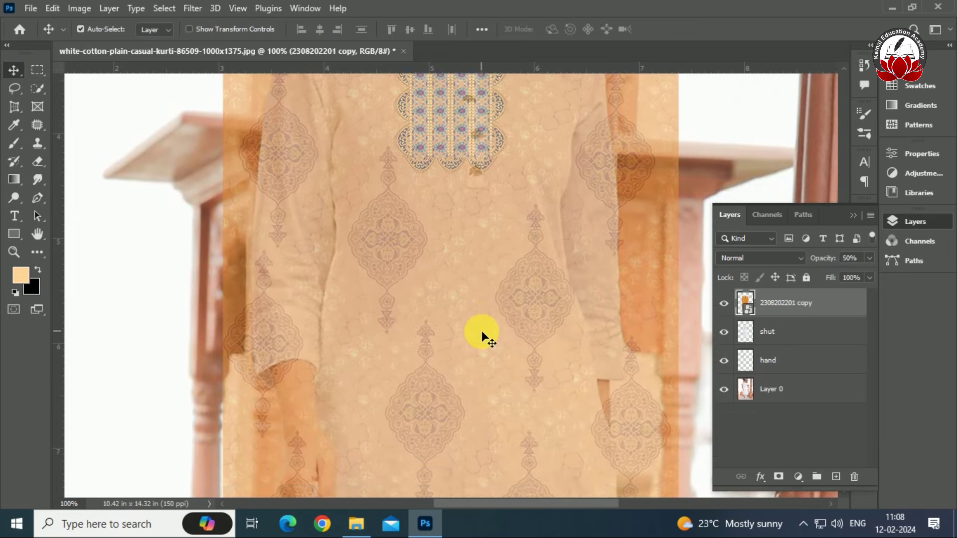
{"action": "scroll", "coordinate": [482, 330], "scroll_direction": "down", "scroll_amount": 5}
{"action": "scroll", "coordinate": [481, 331], "scroll_direction": "down", "scroll_amount": 5}
{"action": "scroll", "coordinate": [481, 331], "scroll_direction": "down", "scroll_amount": 5}
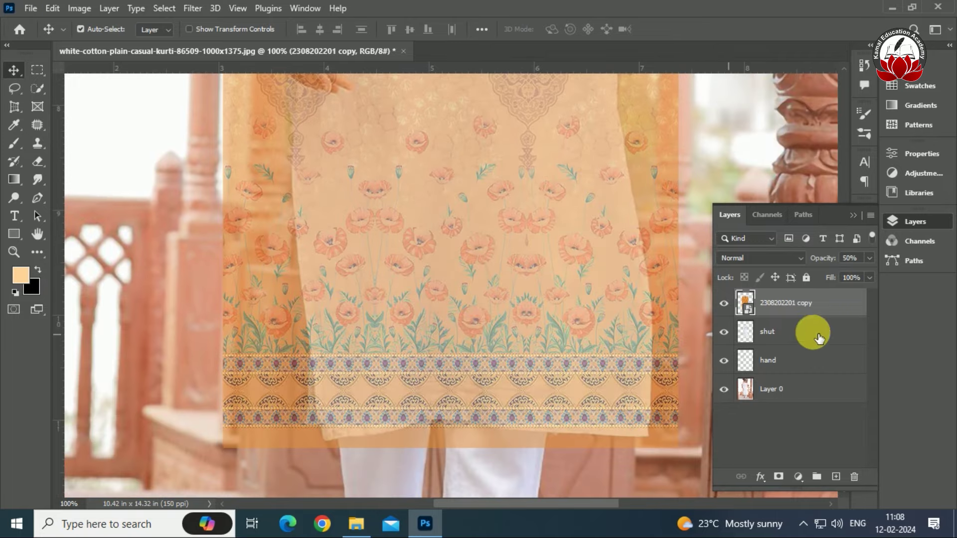
{"action": "right_click", "coordinate": [814, 306]}
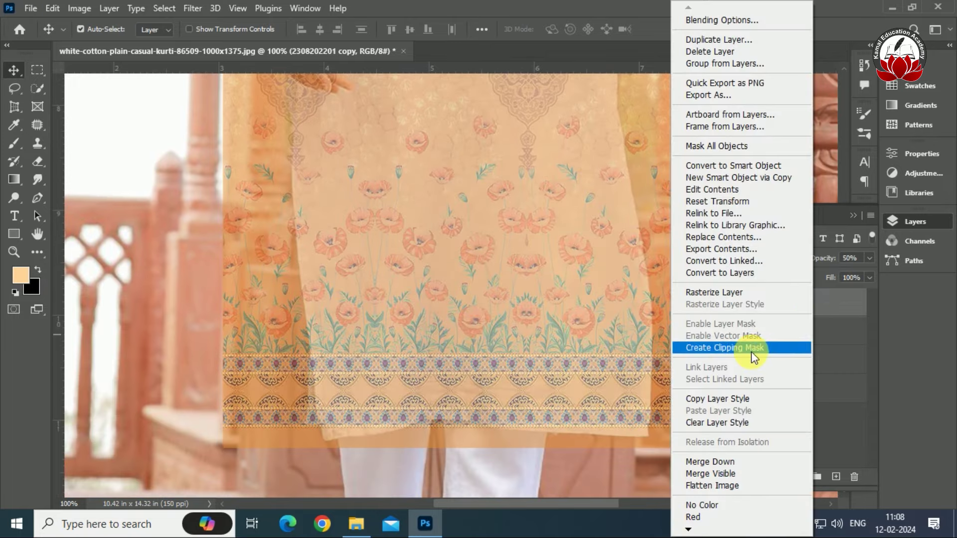
- Create a clipping mask of the pattern onto shut and set its opacity to 100%
{"action": "left_click", "coordinate": [753, 349]}
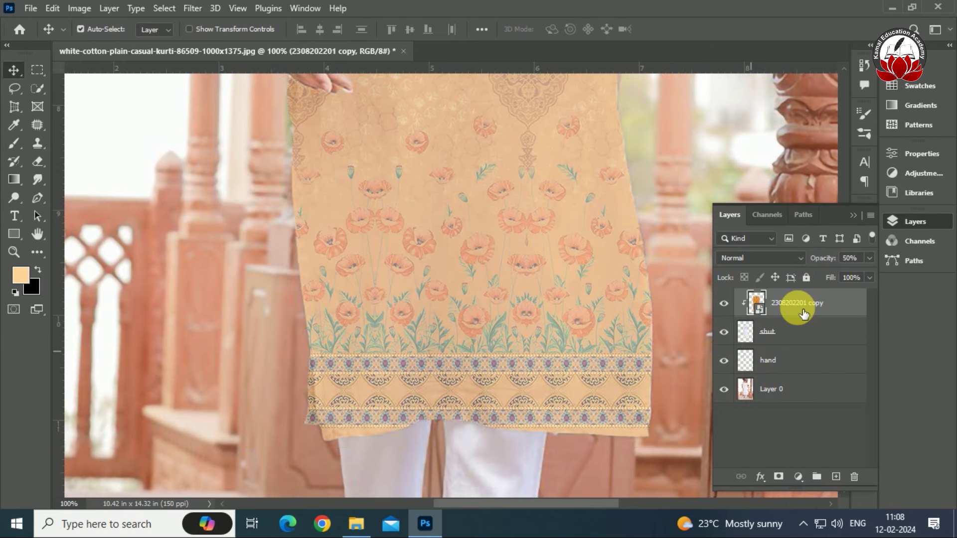
{"action": "left_click", "coordinate": [864, 260]}
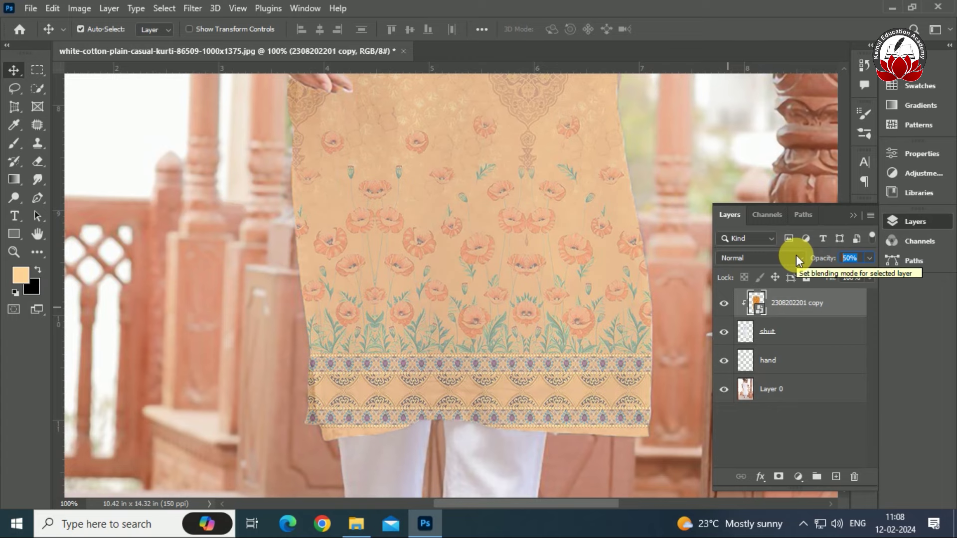
{"action": "type", "text": "100"}
{"action": "key", "text": "Return"}
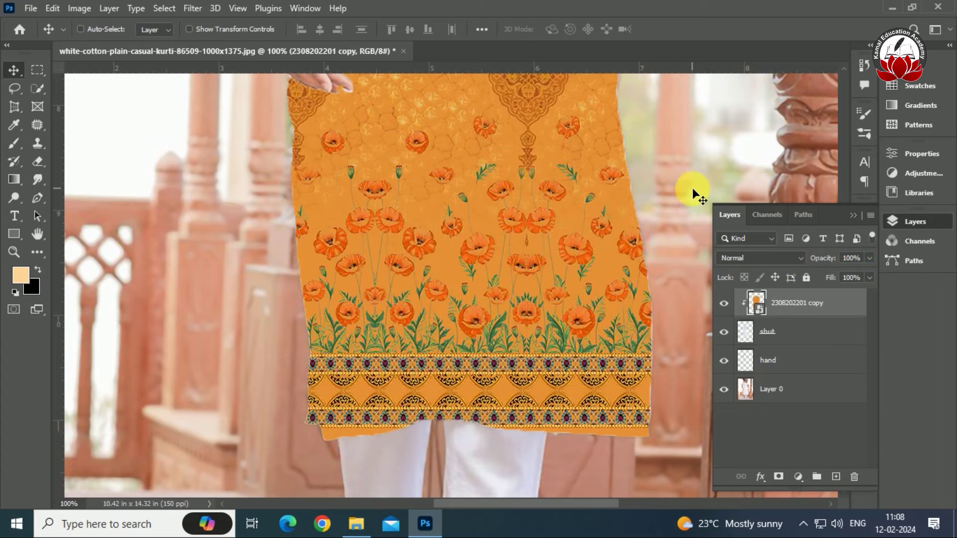
{"action": "key", "text": "ctrl+minus"}
{"action": "scroll", "coordinate": [568, 201], "scroll_direction": "up", "scroll_amount": 2}
{"action": "scroll", "coordinate": [568, 201], "scroll_direction": "up", "scroll_amount": 2}
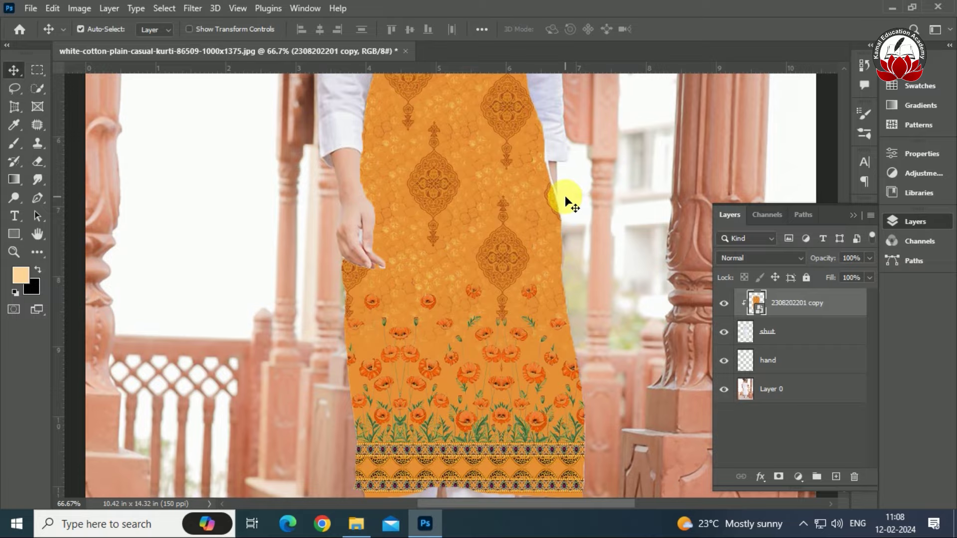
{"action": "scroll", "coordinate": [567, 200], "scroll_direction": "up", "scroll_amount": 2}
{"action": "scroll", "coordinate": [567, 200], "scroll_direction": "up", "scroll_amount": 2}
{"action": "scroll", "coordinate": [567, 200], "scroll_direction": "up", "scroll_amount": 2}
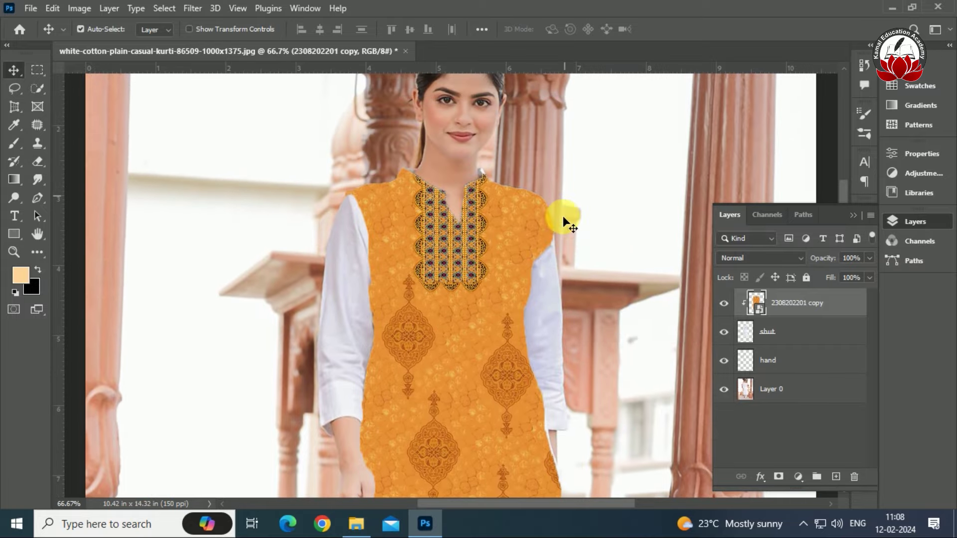
{"action": "key", "text": "ctrl+t"}
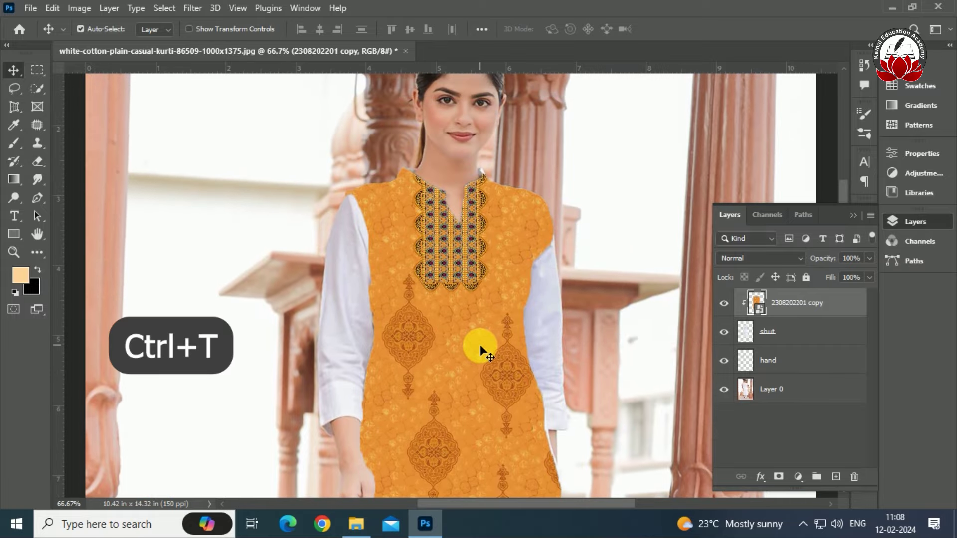
- Switch the pattern's transform to Warp with a 4x4 grid
{"action": "right_click", "coordinate": [486, 289]}
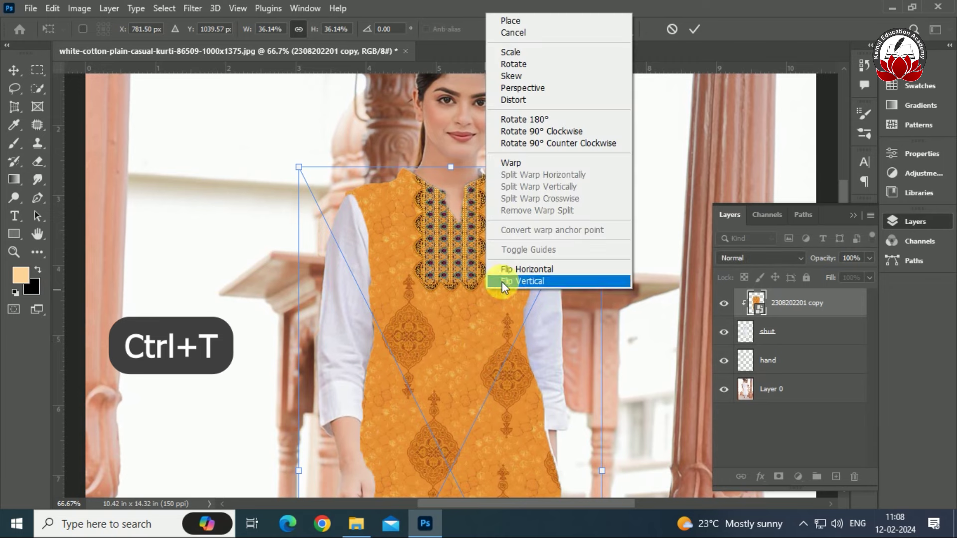
{"action": "left_click", "coordinate": [539, 163]}
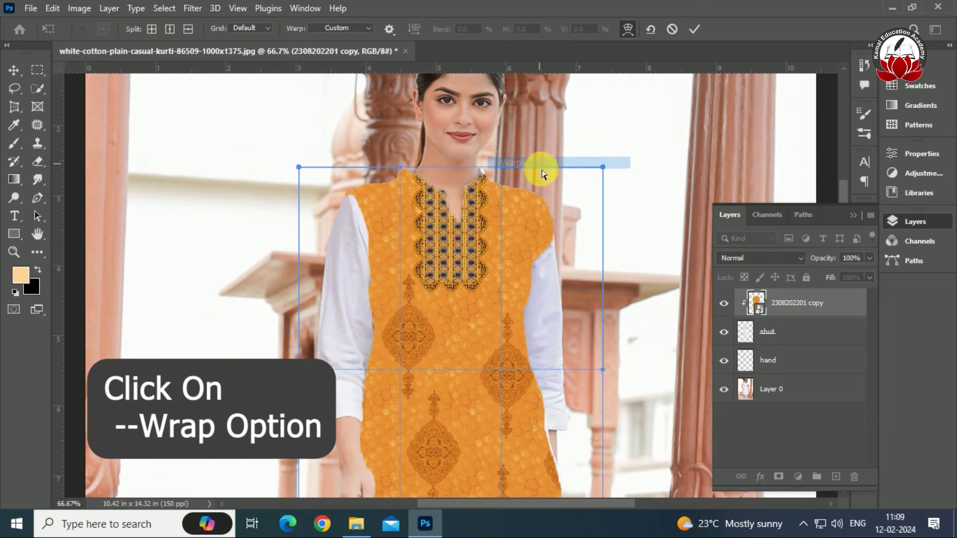
{"action": "left_click", "coordinate": [262, 26]}
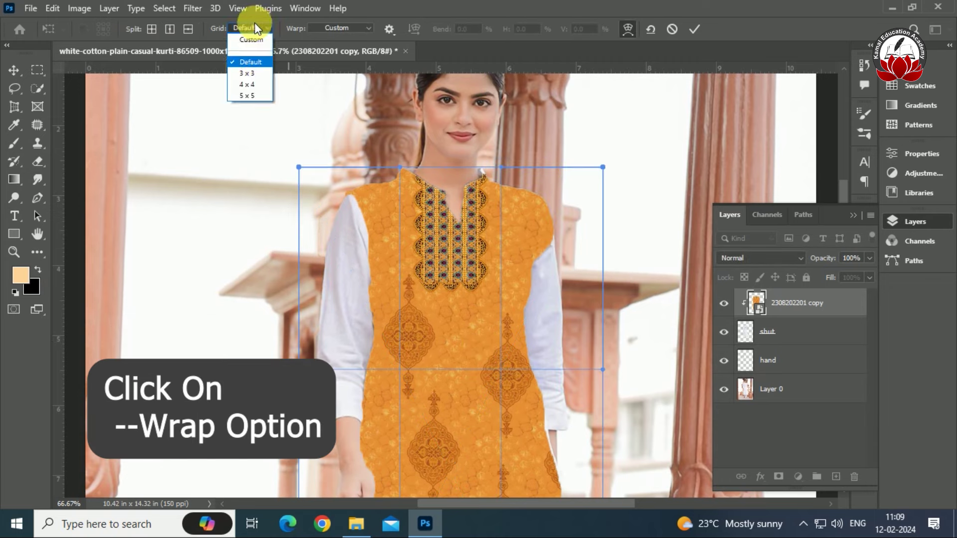
{"action": "left_click", "coordinate": [250, 85]}
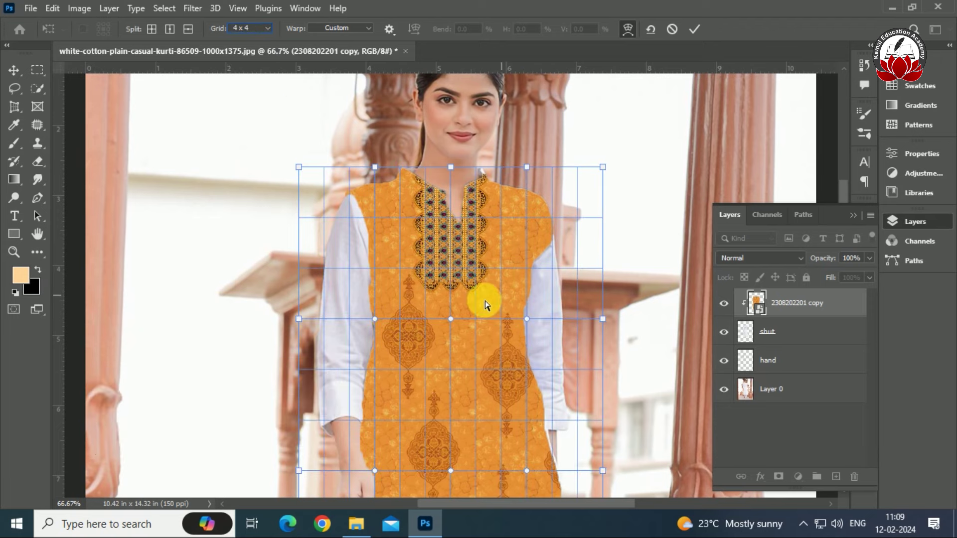
- Warp the pattern to centre the embroidery and fit the left side, right side and right shoulder
{"action": "mouse_move", "coordinate": [458, 287]}
{"action": "left_mouse_down"}
{"action": "mouse_move", "coordinate": [472, 305]}
{"action": "mouse_move", "coordinate": [466, 333]}
{"action": "left_mouse_up"}
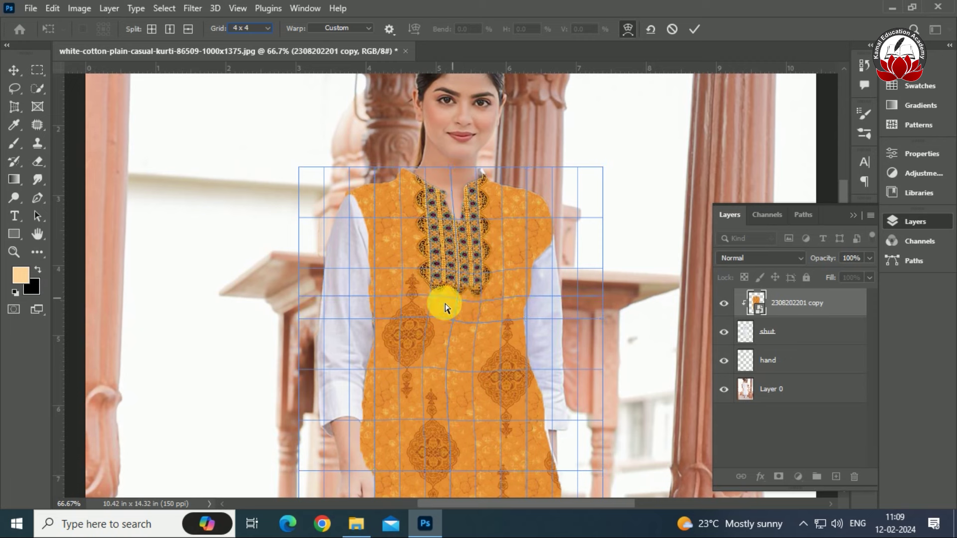
{"action": "key", "text": "ctrl+z"}
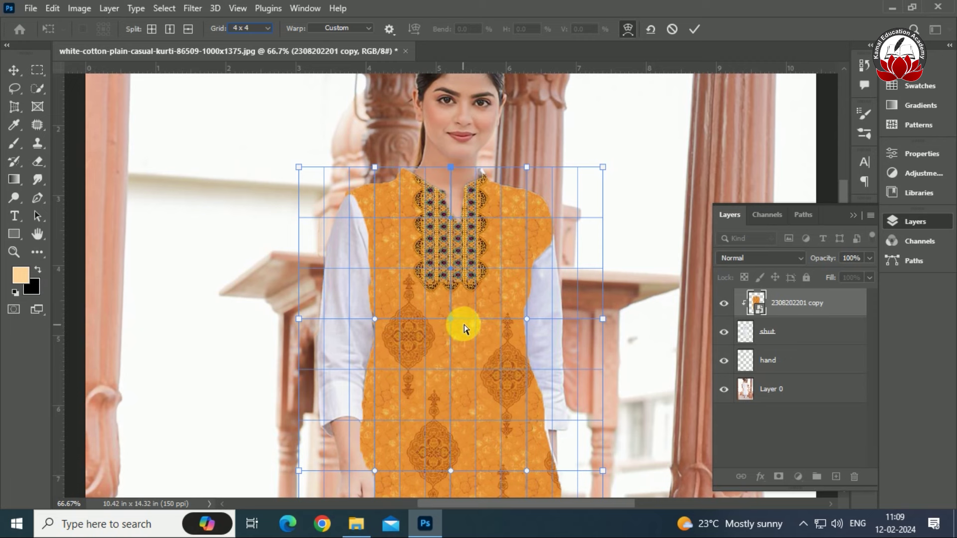
{"action": "left_click_drag", "start_coordinate": [461, 327], "coordinate": [479, 325]}
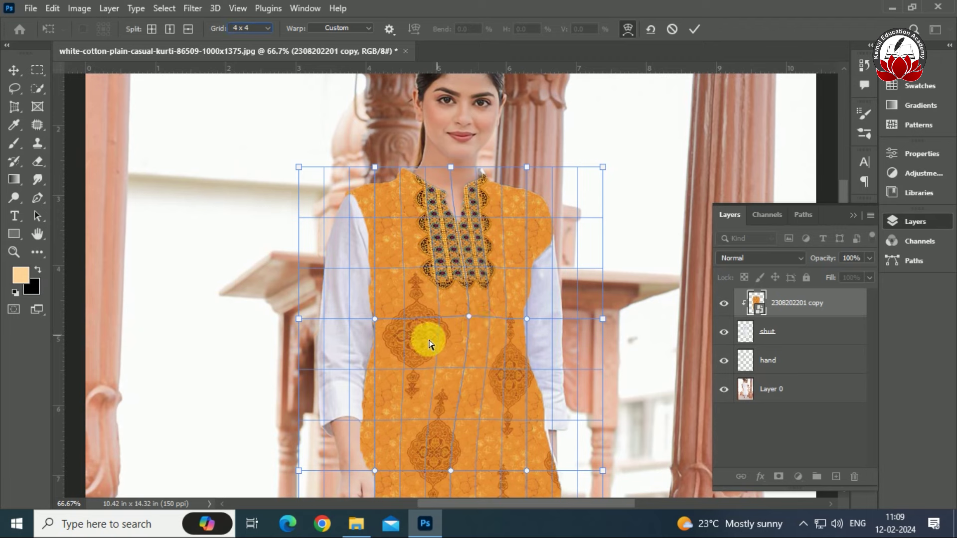
{"action": "left_click_drag", "start_coordinate": [395, 356], "coordinate": [401, 362]}
{"action": "left_click_drag", "start_coordinate": [325, 352], "coordinate": [378, 345]}
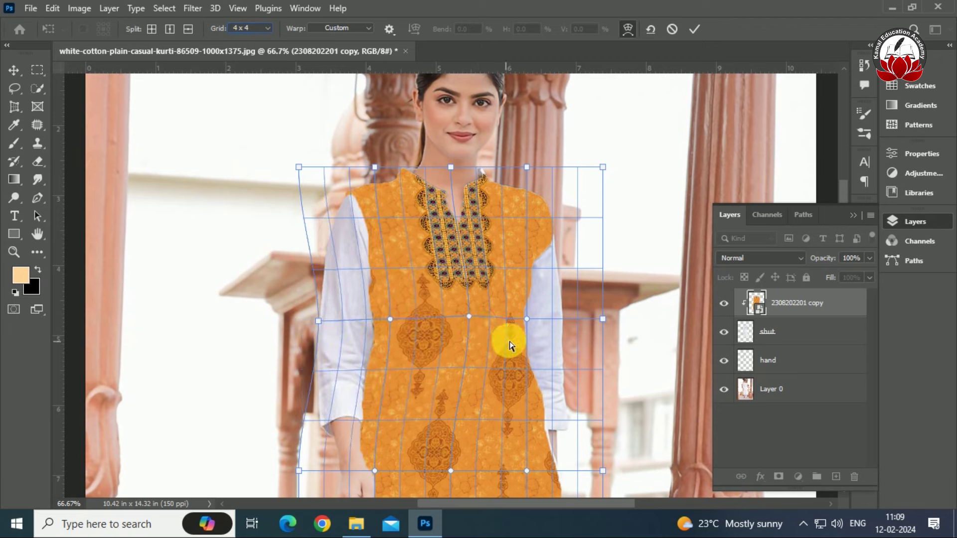
{"action": "left_click_drag", "start_coordinate": [515, 339], "coordinate": [508, 346]}
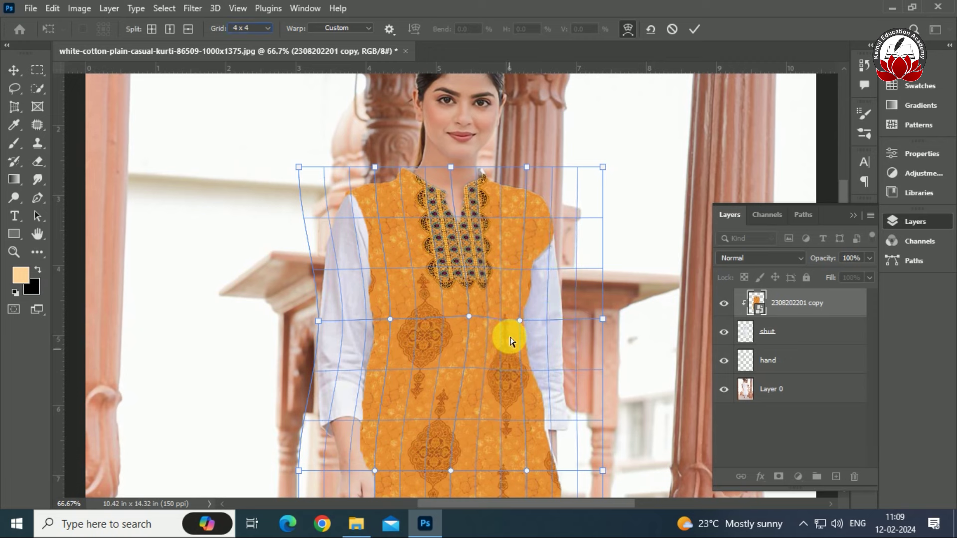
{"action": "left_click", "coordinate": [529, 218]}
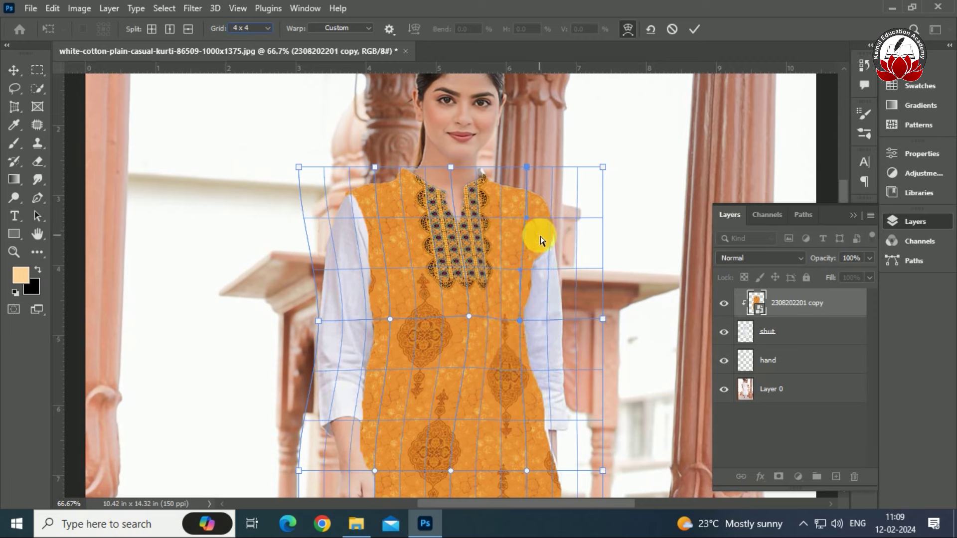
{"action": "left_click_drag", "start_coordinate": [541, 235], "coordinate": [540, 231]}
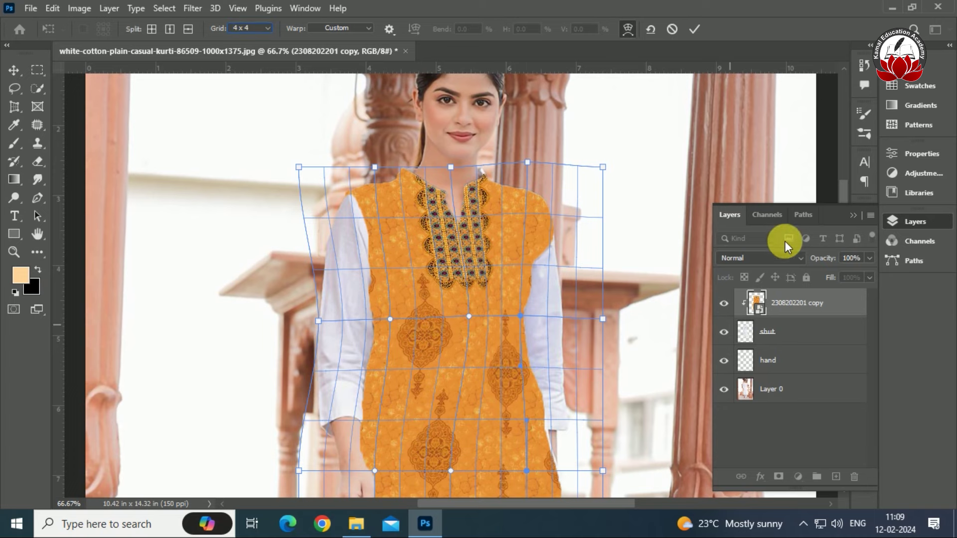
- Collapse the Layers panel and shift the middle and inner warp points to follow the body
{"action": "left_click", "coordinate": [852, 214]}
{"action": "left_click_drag", "start_coordinate": [845, 217], "coordinate": [844, 250]}
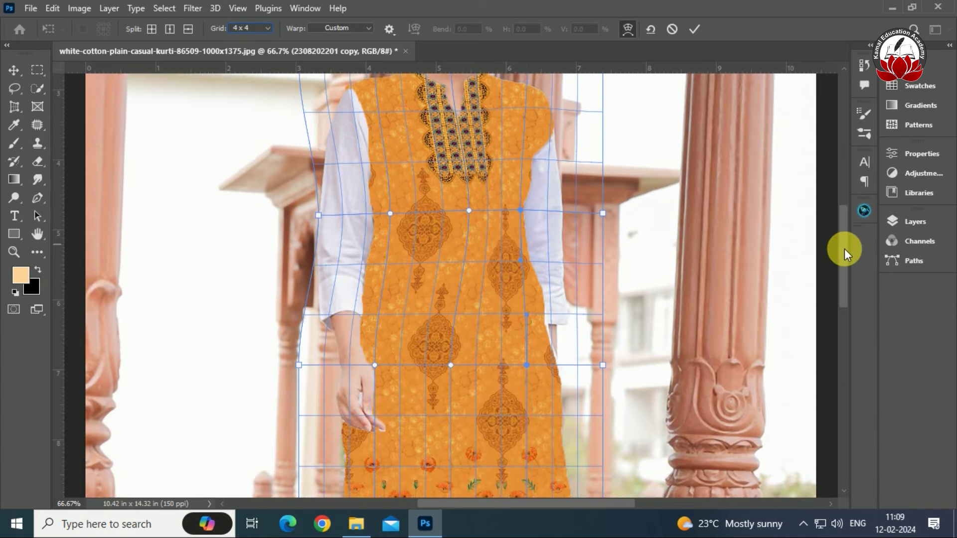
{"action": "left_click_drag", "start_coordinate": [514, 300], "coordinate": [524, 294]}
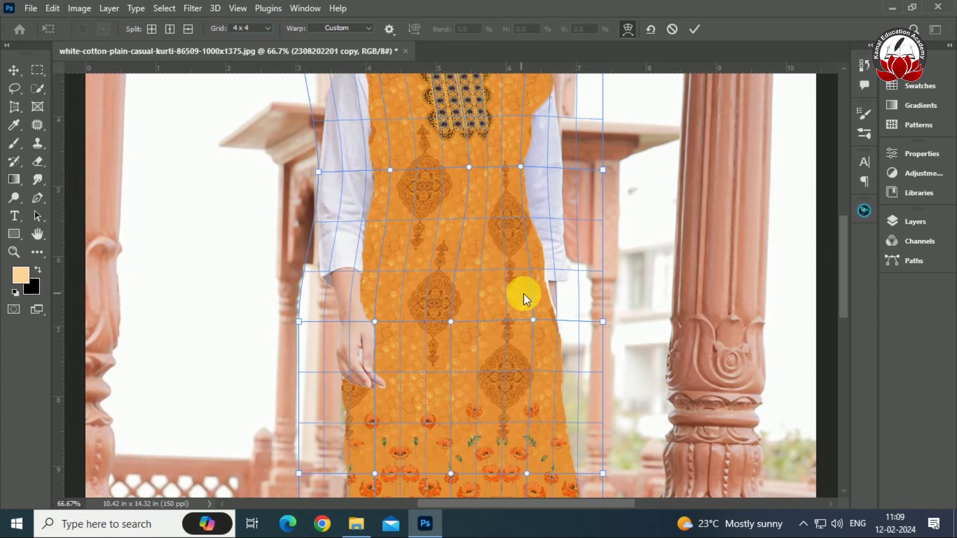
{"action": "left_click_drag", "start_coordinate": [441, 304], "coordinate": [453, 306]}
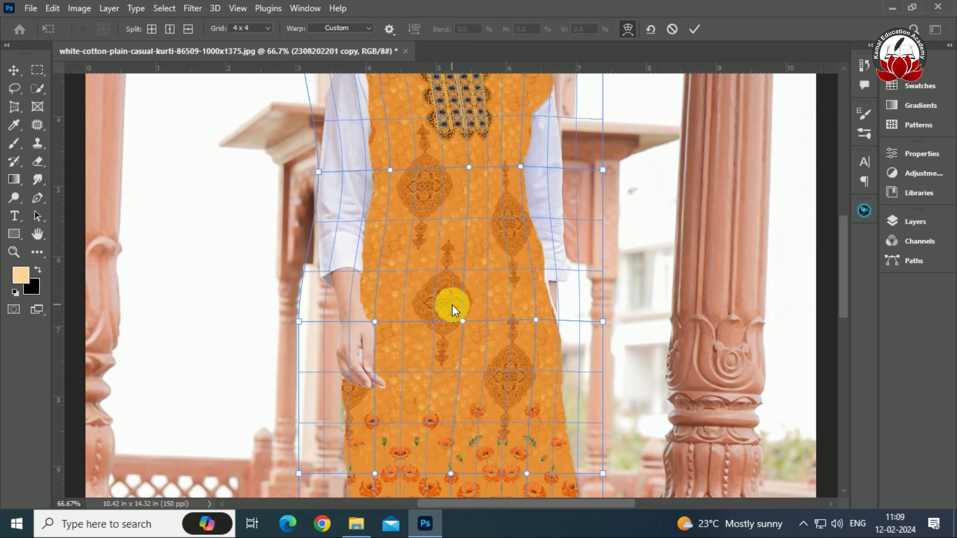
{"action": "left_click_drag", "start_coordinate": [385, 303], "coordinate": [398, 305]}
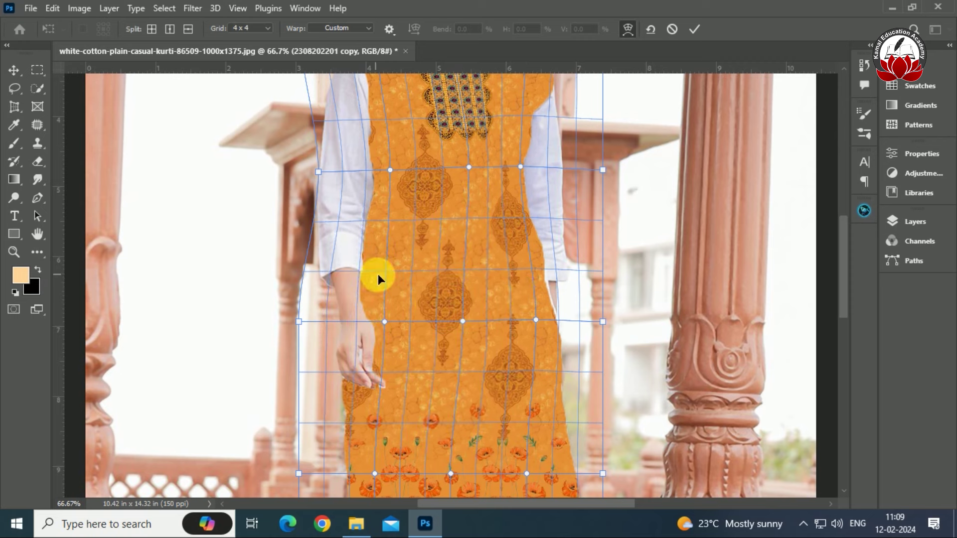
{"action": "left_click_drag", "start_coordinate": [380, 251], "coordinate": [384, 252]}
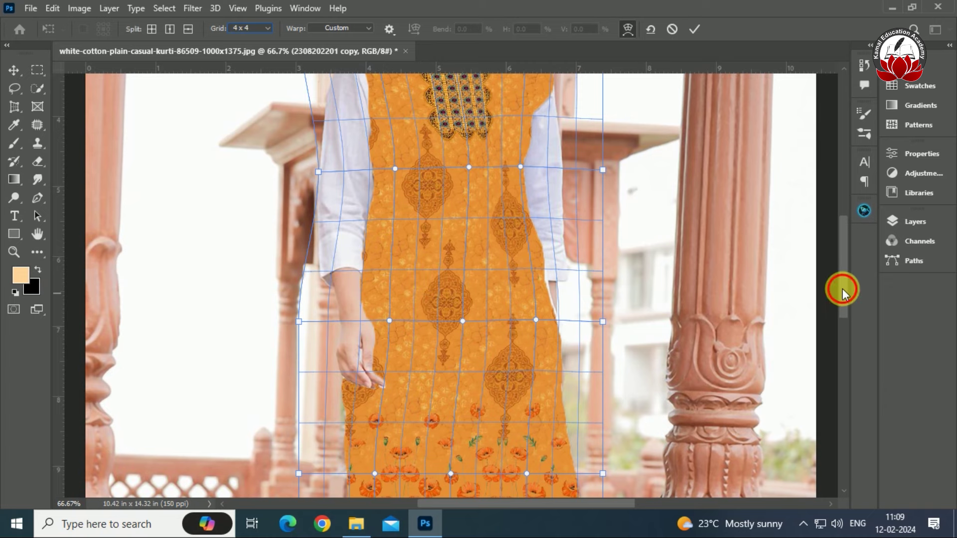
{"action": "left_click_drag", "start_coordinate": [842, 288], "coordinate": [844, 304]}
{"action": "left_click_drag", "start_coordinate": [501, 261], "coordinate": [500, 262]}
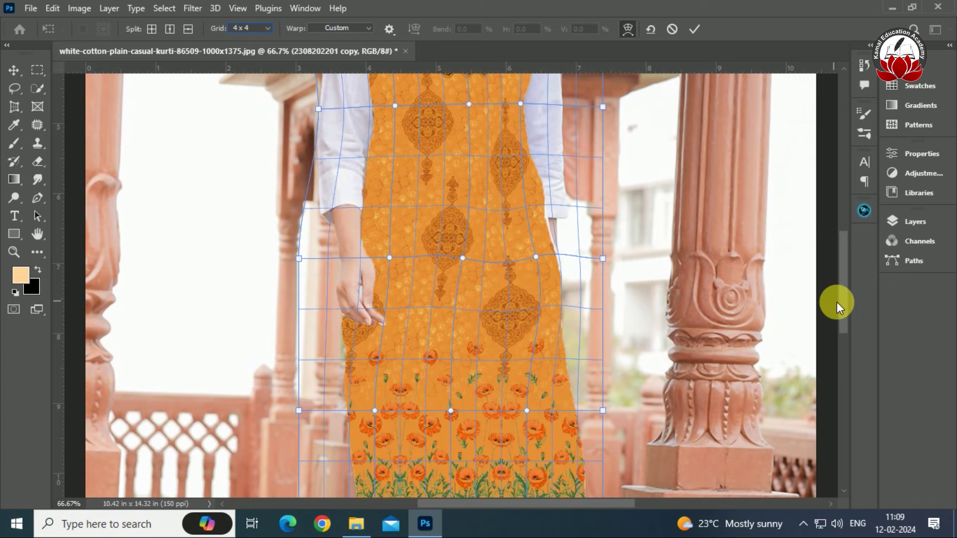
{"action": "left_click_drag", "start_coordinate": [841, 305], "coordinate": [851, 350]}
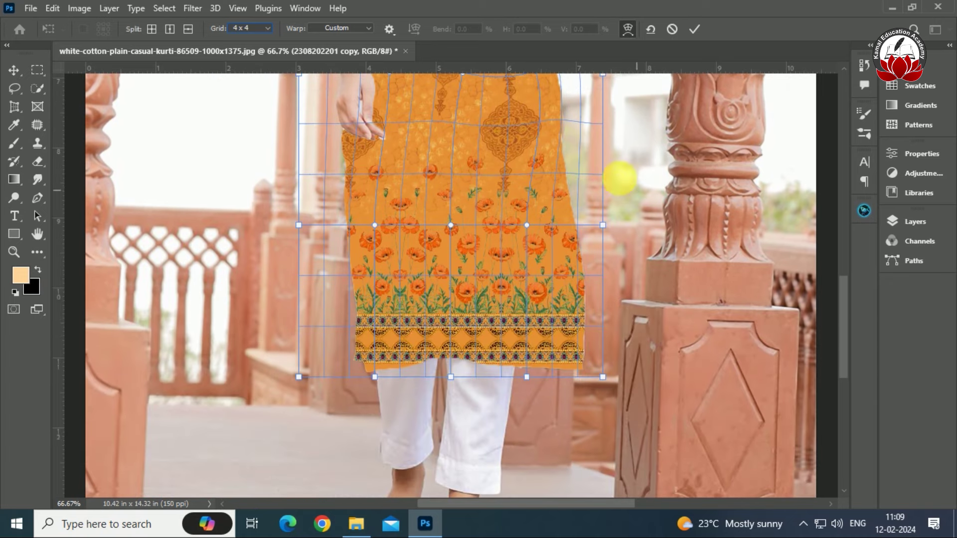
- Pull the pattern's left hem, centre and bottom corners to follow the kurti's hemline
{"action": "left_click_drag", "start_coordinate": [525, 159], "coordinate": [527, 160]}
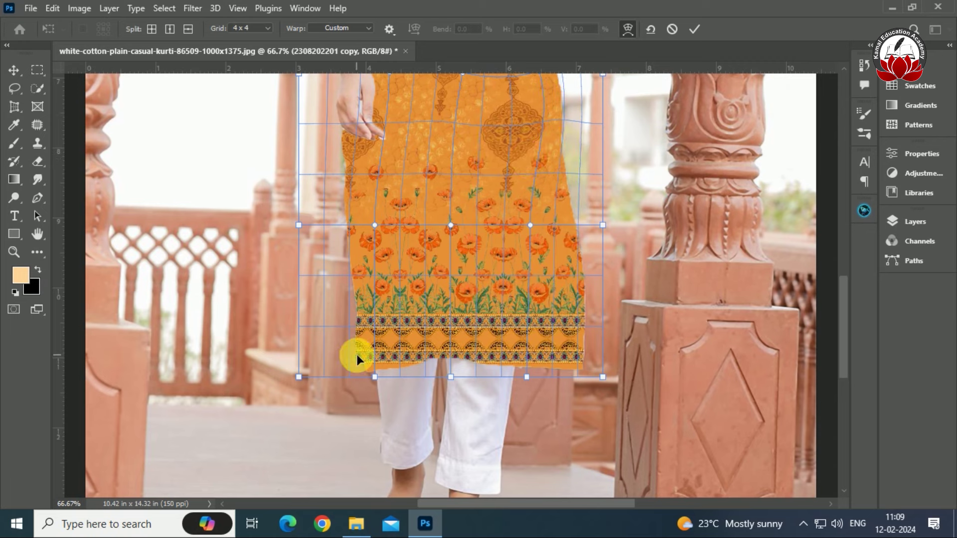
{"action": "left_click_drag", "start_coordinate": [357, 354], "coordinate": [359, 364]}
{"action": "left_click_drag", "start_coordinate": [299, 377], "coordinate": [304, 391]}
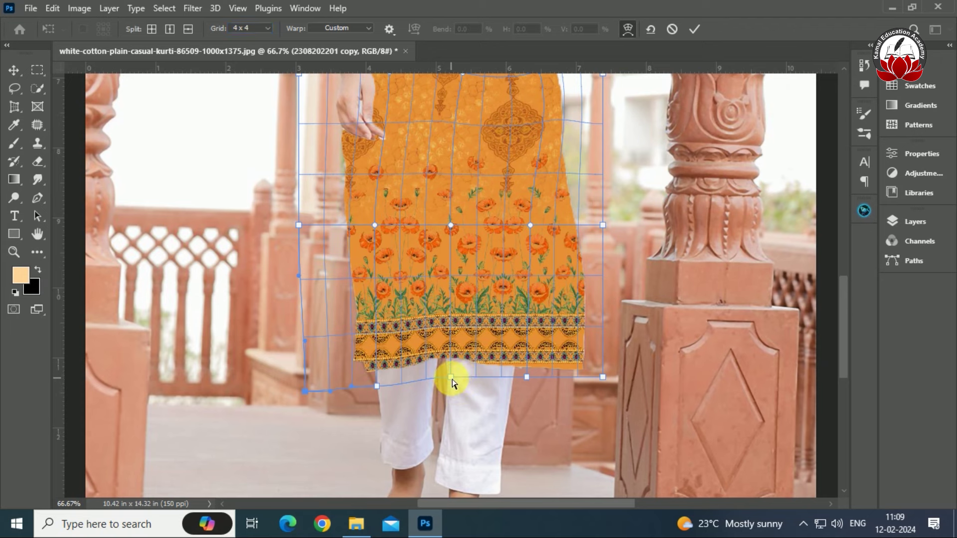
{"action": "left_click_drag", "start_coordinate": [452, 381], "coordinate": [451, 372]}
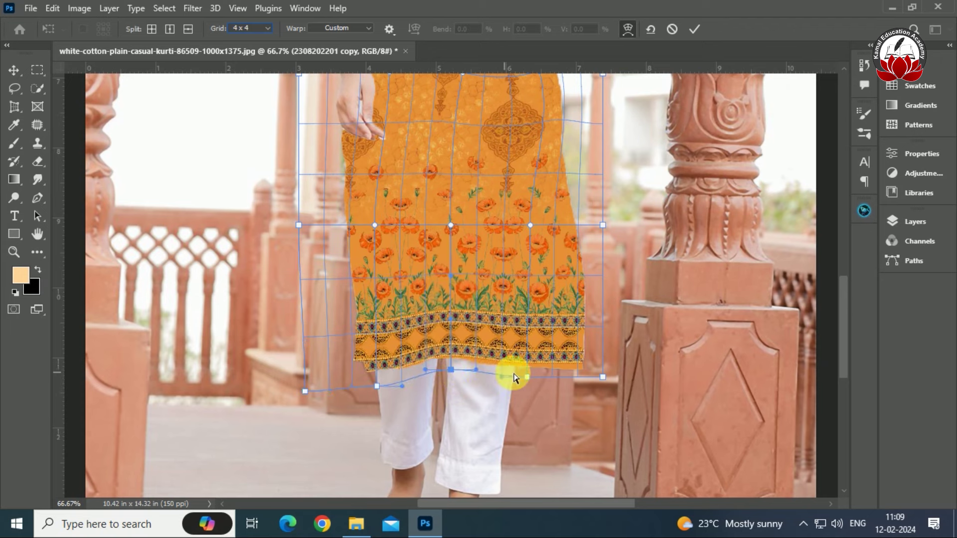
{"action": "left_click_drag", "start_coordinate": [501, 381], "coordinate": [502, 388]}
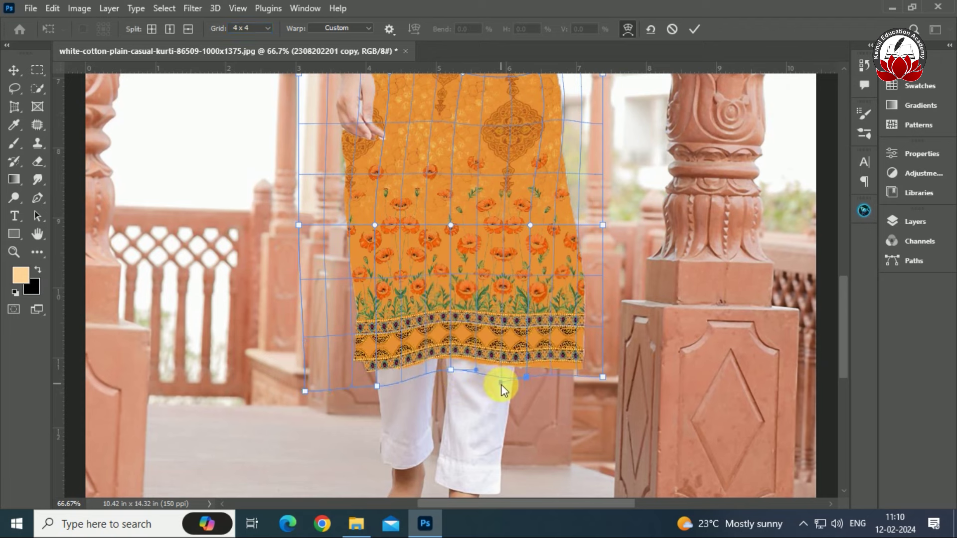
{"action": "left_click_drag", "start_coordinate": [604, 379], "coordinate": [605, 384]}
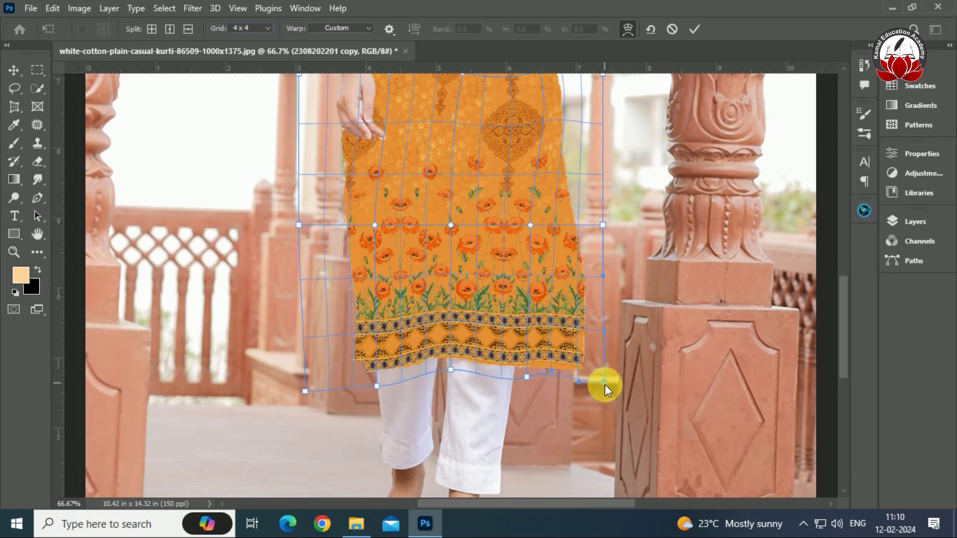
{"action": "left_click_drag", "start_coordinate": [553, 373], "coordinate": [552, 379]}
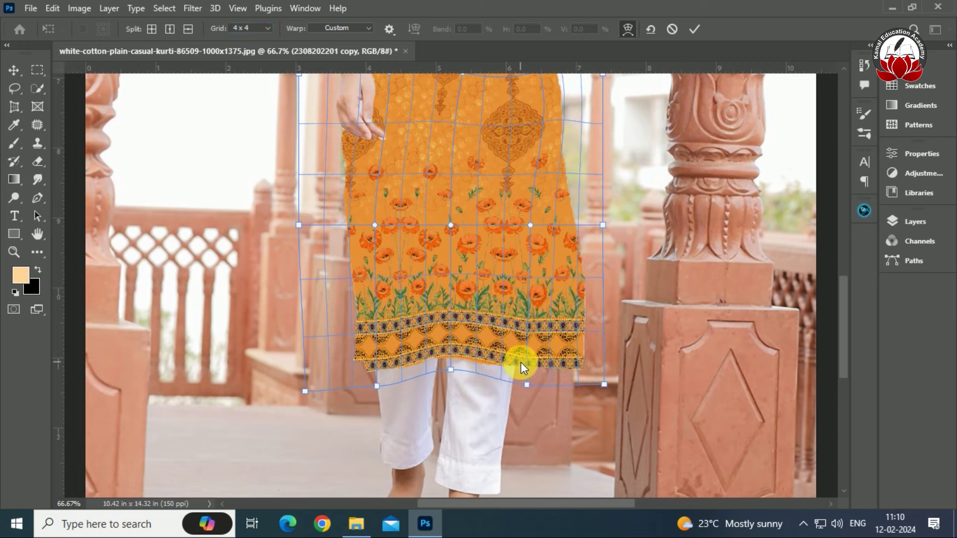
- Refine the right hem curve, reshape the right-side flowers, and commit the warp
{"action": "left_click_drag", "start_coordinate": [491, 351], "coordinate": [490, 354]}
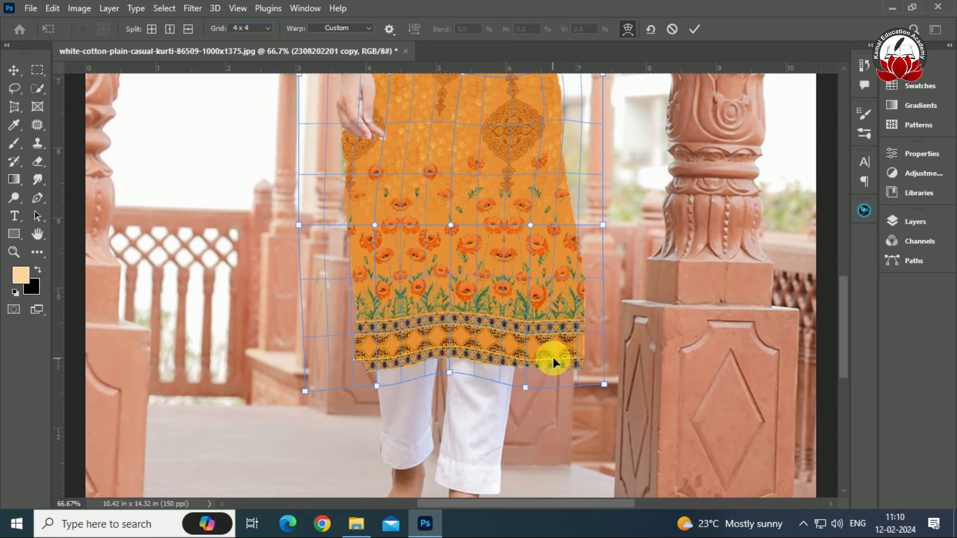
{"action": "left_click_drag", "start_coordinate": [525, 387], "coordinate": [528, 381]}
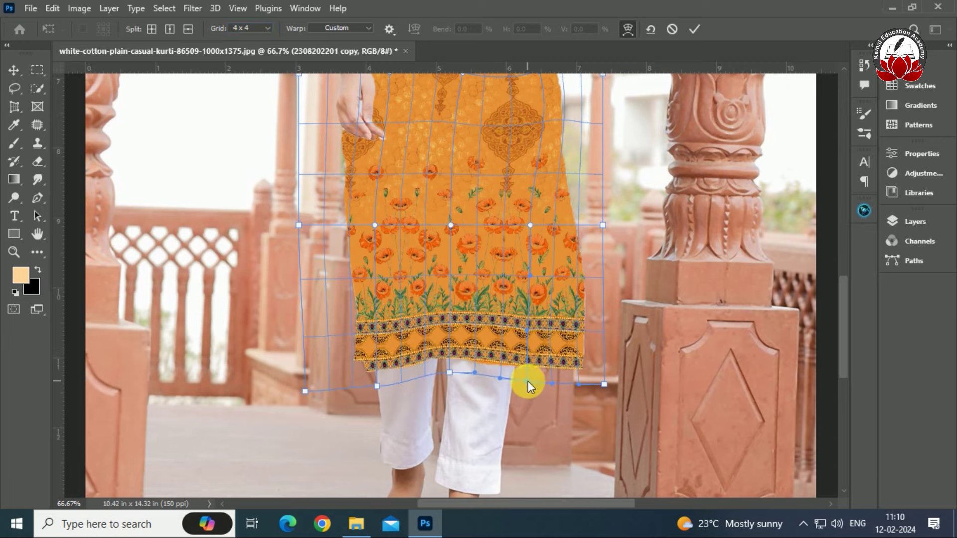
{"action": "key", "text": "ctrl+z"}
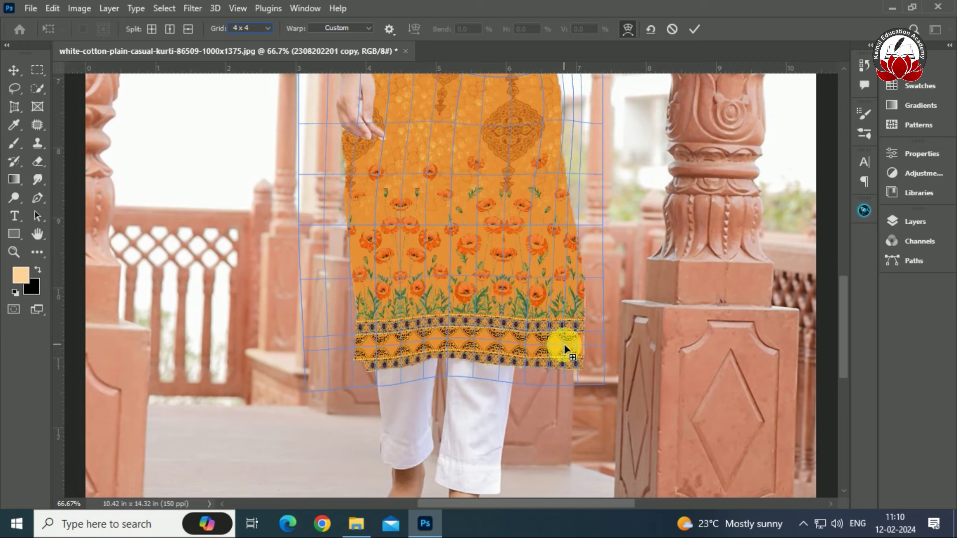
{"action": "left_click", "coordinate": [402, 191]}
{"action": "left_click_drag", "start_coordinate": [523, 202], "coordinate": [532, 197]}
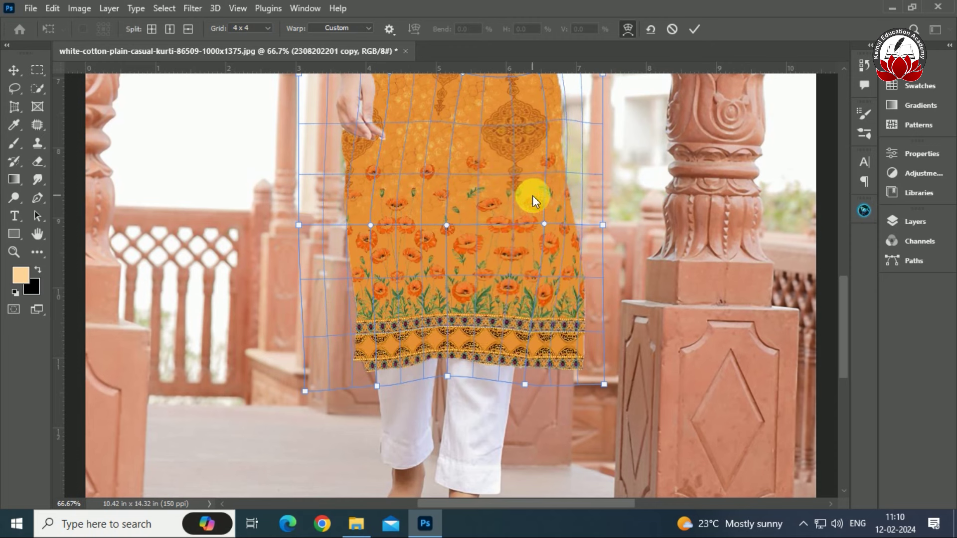
{"action": "key", "text": "Return"}
- Fit and zoom in to check the warped print, then show the Layers panel
{"action": "key", "text": "ctrl+0"}
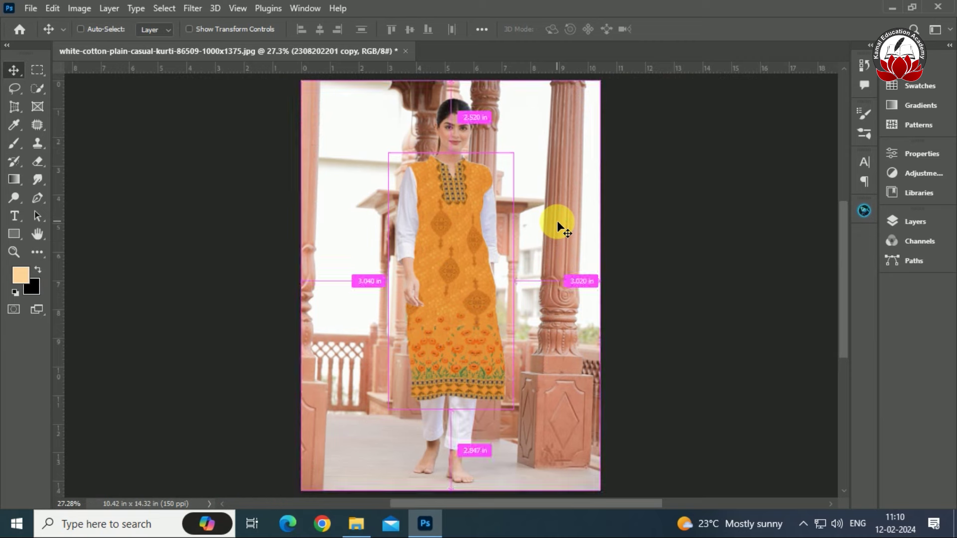
{"action": "key", "text": "ctrl+plus"}
{"action": "key", "text": "ctrl+plus"}
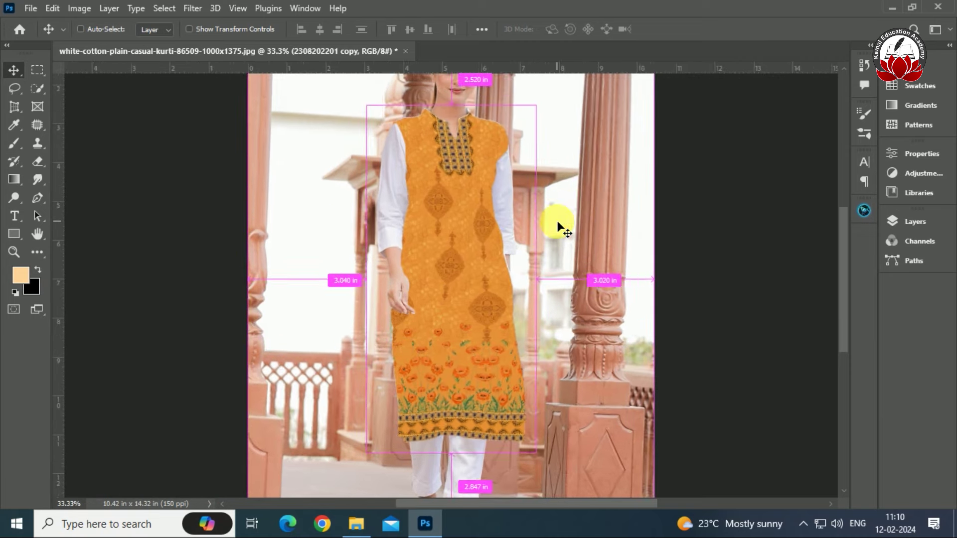
{"action": "key", "text": "ctrl+plus"}
{"action": "scroll", "coordinate": [558, 227], "scroll_direction": "up", "scroll_amount": 3}
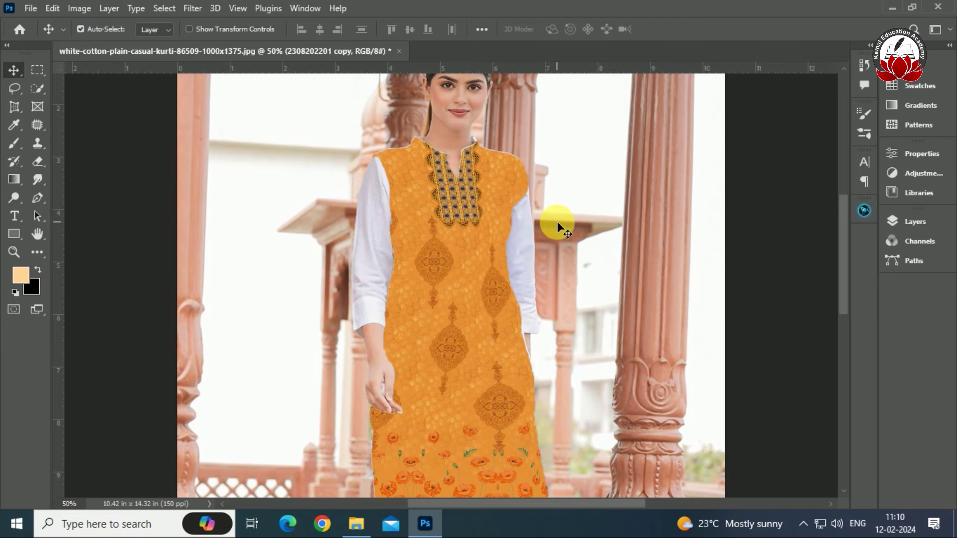
{"action": "scroll", "coordinate": [581, 231], "scroll_direction": "down", "scroll_amount": 2}
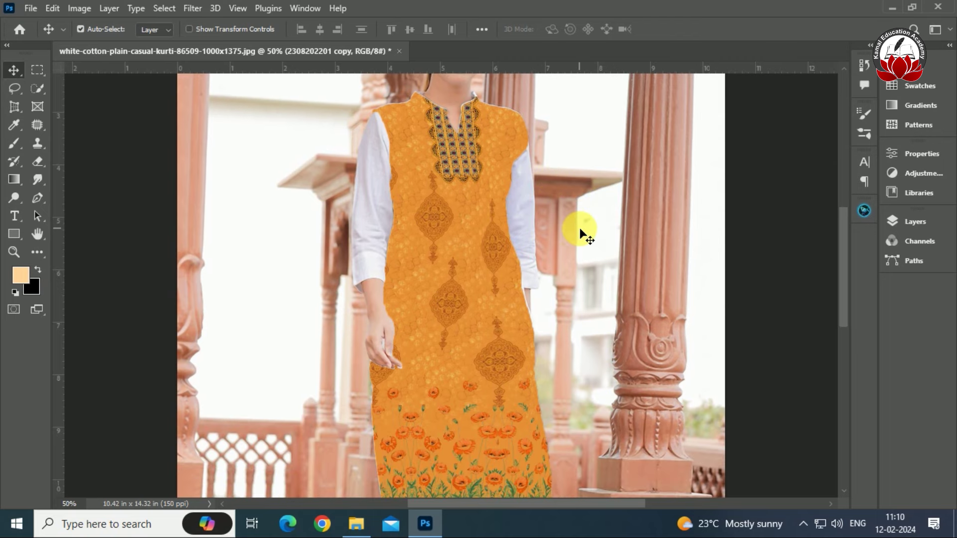
{"action": "left_click", "coordinate": [917, 221]}
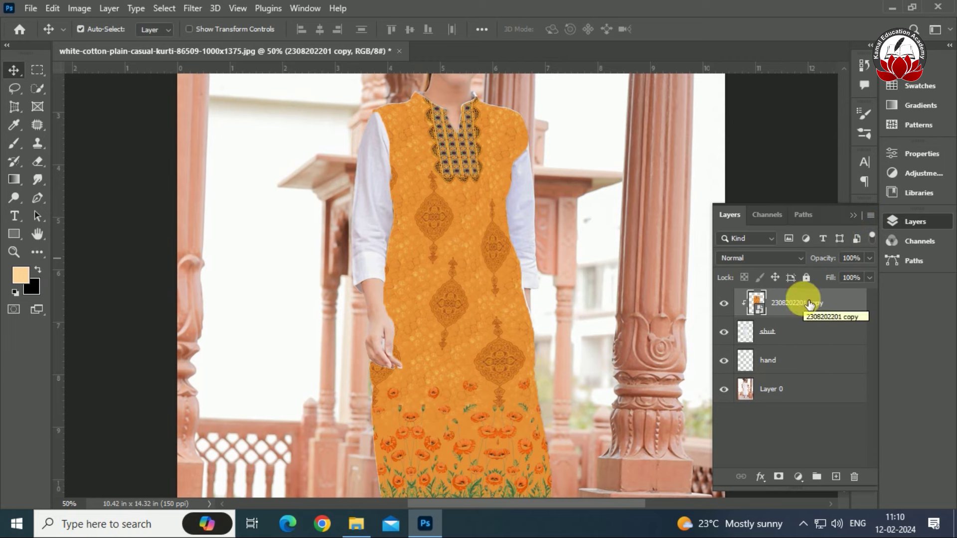
- Duplicate the pattern layer, move the copy above hand, and clip it to the sleeves
{"action": "key", "text": "ctrl+j"}
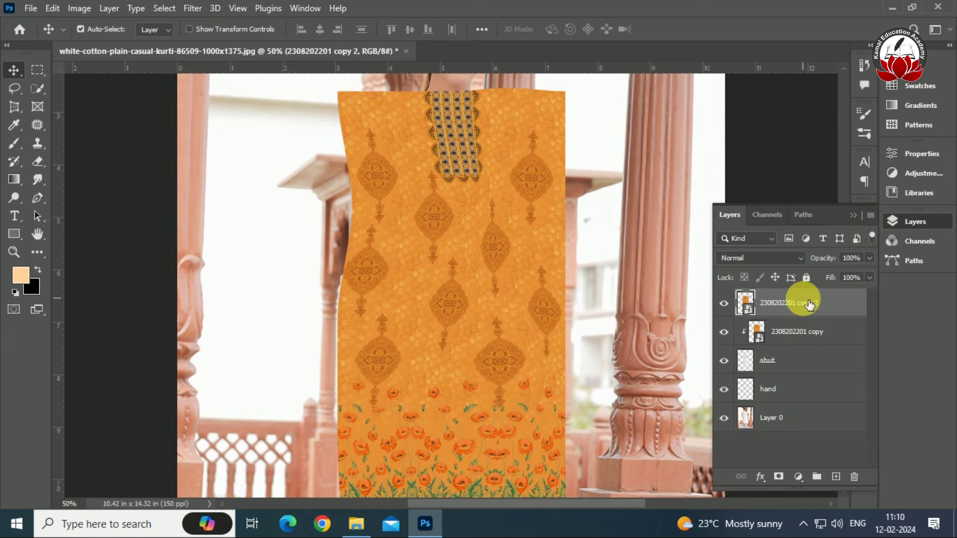
{"action": "left_click_drag", "start_coordinate": [808, 303], "coordinate": [809, 376]}
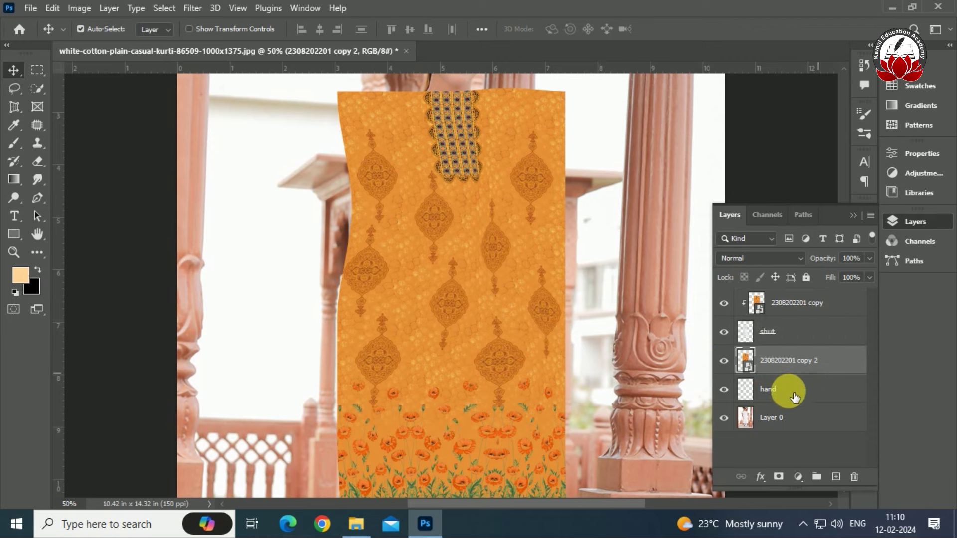
{"action": "right_click", "coordinate": [815, 362]}
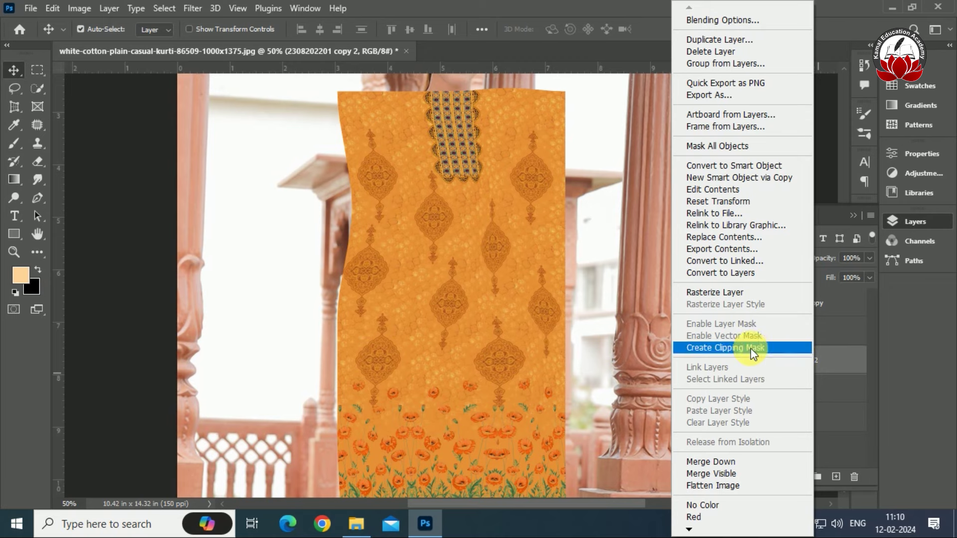
{"action": "left_click", "coordinate": [753, 348]}
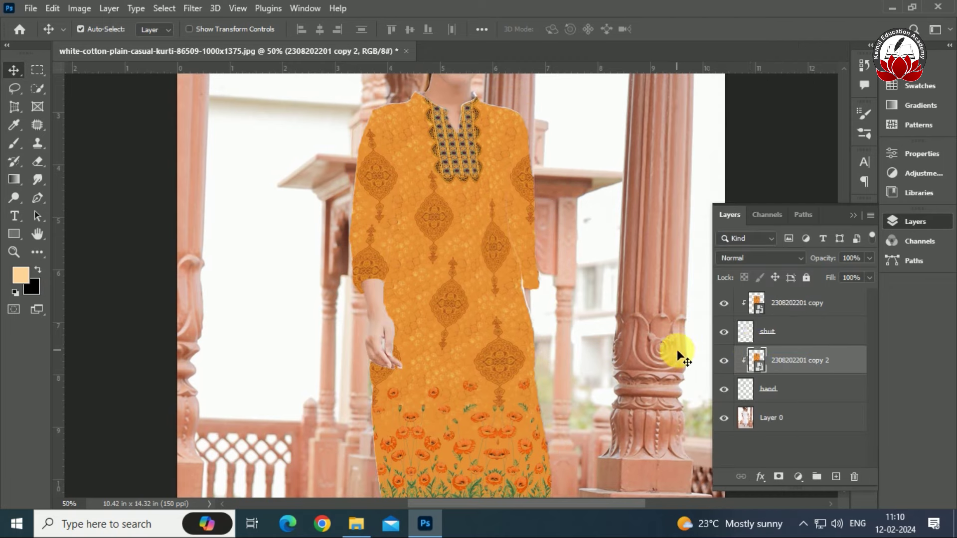
{"action": "key", "text": "ctrl+t"}
- Move the clipped pattern copy onto the right sleeve, shrink it slightly, and commit
{"action": "mouse_move", "coordinate": [512, 323]}
{"action": "left_mouse_down"}
{"action": "mouse_move", "coordinate": [561, 257]}
{"action": "mouse_move", "coordinate": [563, 150]}
{"action": "left_mouse_up"}
{"action": "left_click_drag", "start_coordinate": [467, 314], "coordinate": [541, 282]}
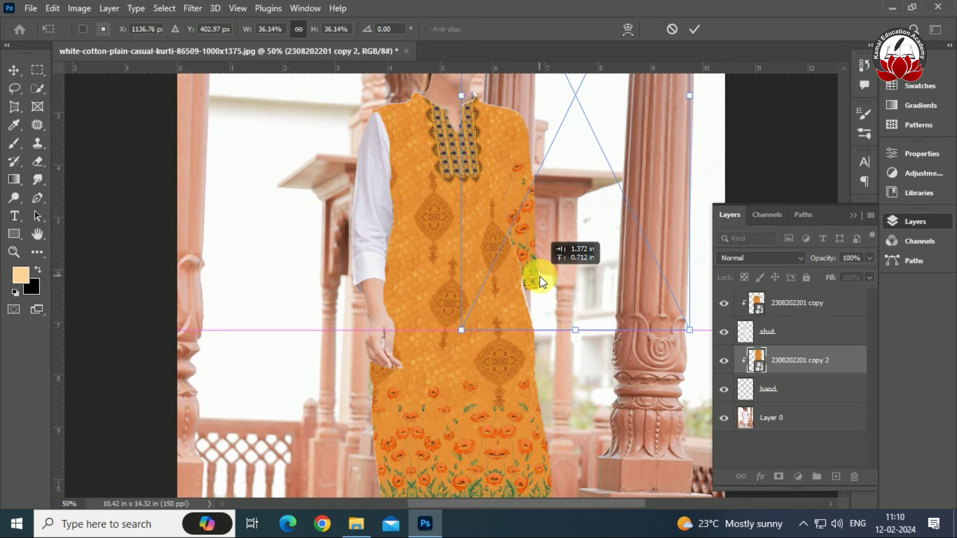
{"action": "left_click_drag", "start_coordinate": [541, 282], "coordinate": [541, 282]}
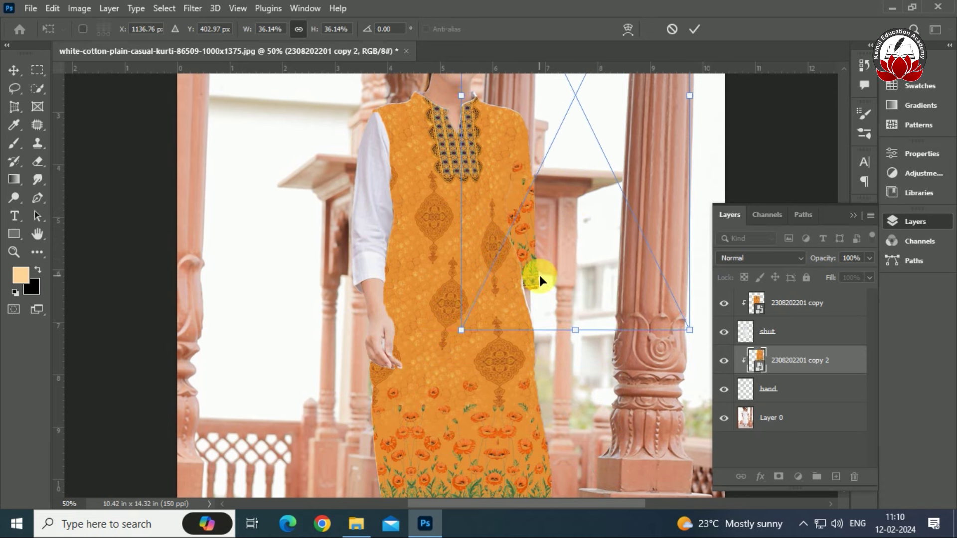
{"action": "key", "text": "ctrl+minus"}
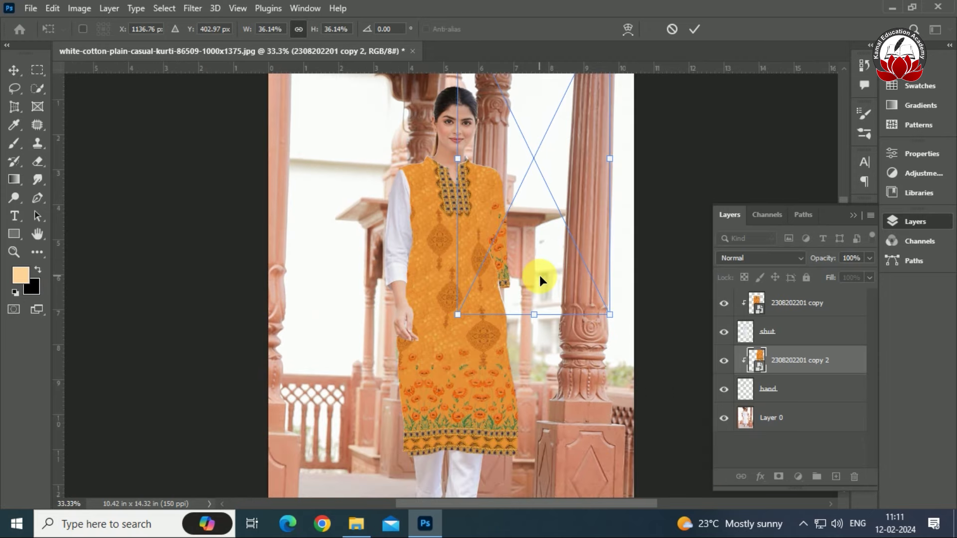
{"action": "key", "text": "ctrl+minus"}
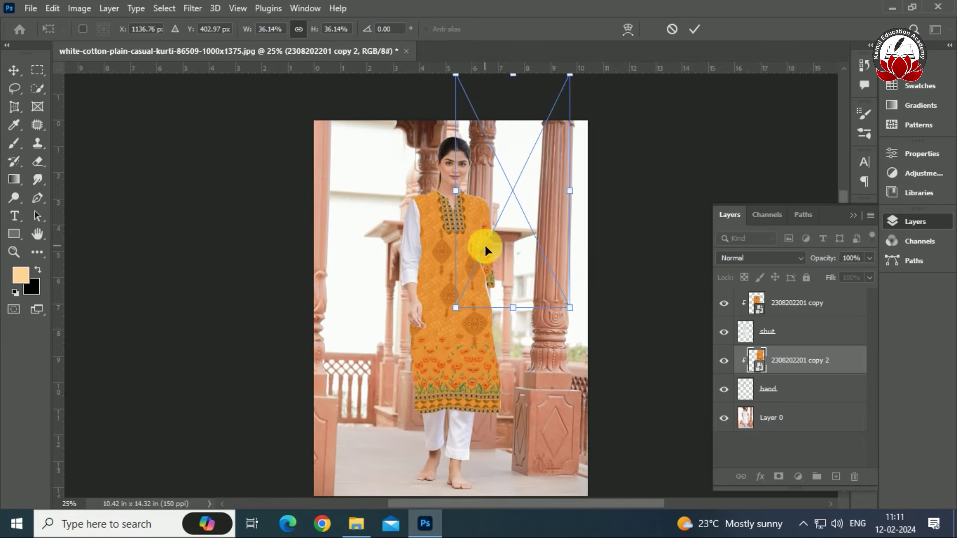
{"action": "left_click_drag", "start_coordinate": [456, 75], "coordinate": [458, 80]}
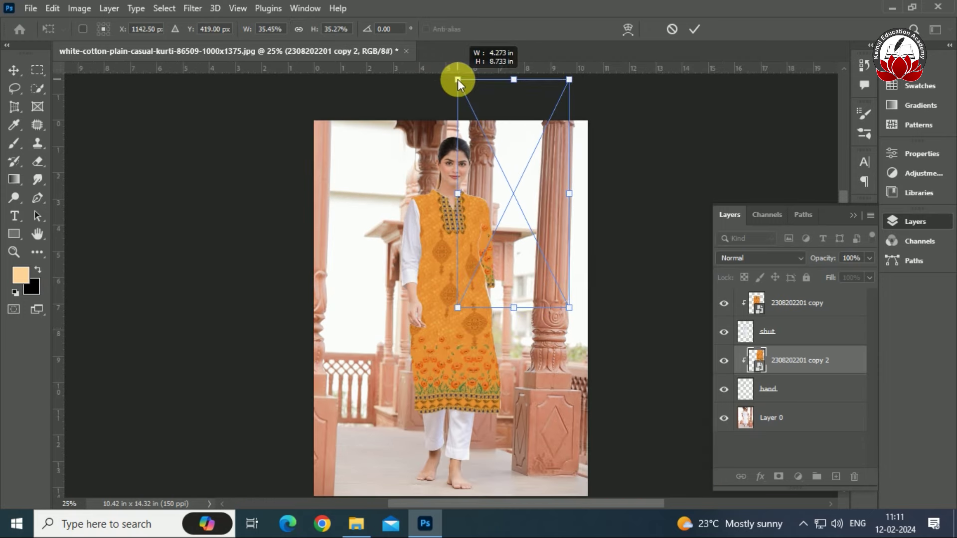
{"action": "key", "text": "Return"}
{"action": "key", "text": "ctrl+0"}
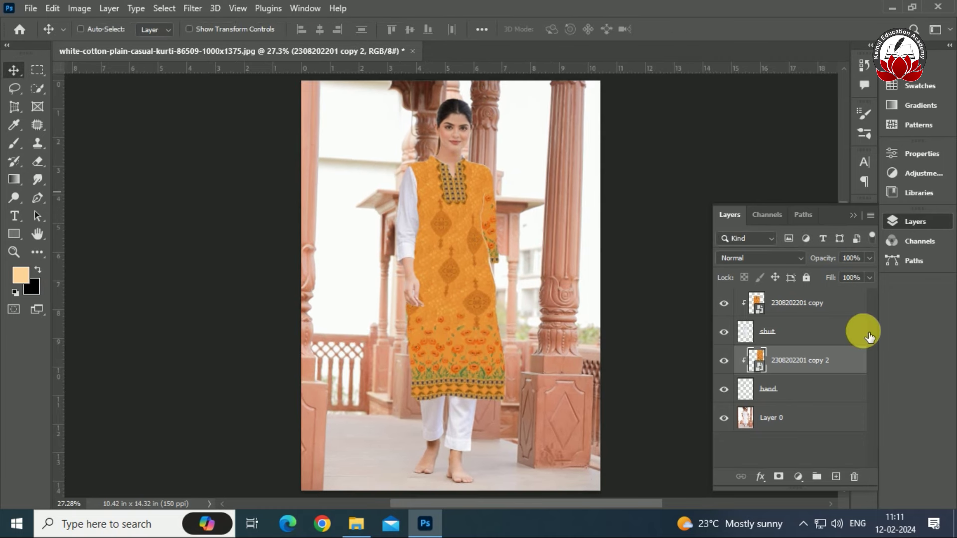
{"action": "key", "text": "ctrl+j"}
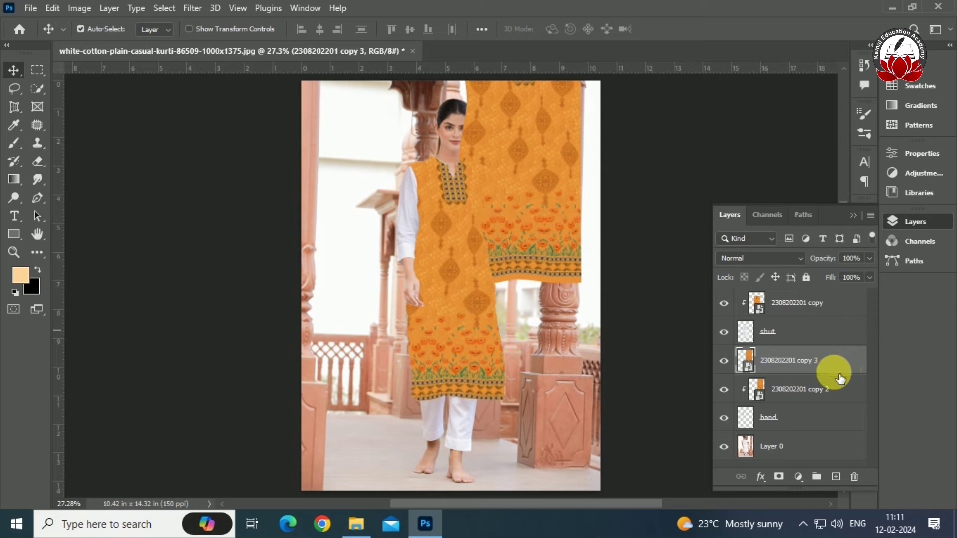
- Clip the third pattern copy to the layer below and move it toward the left sleeve
{"action": "right_click", "coordinate": [811, 361]}
{"action": "left_click", "coordinate": [842, 348]}
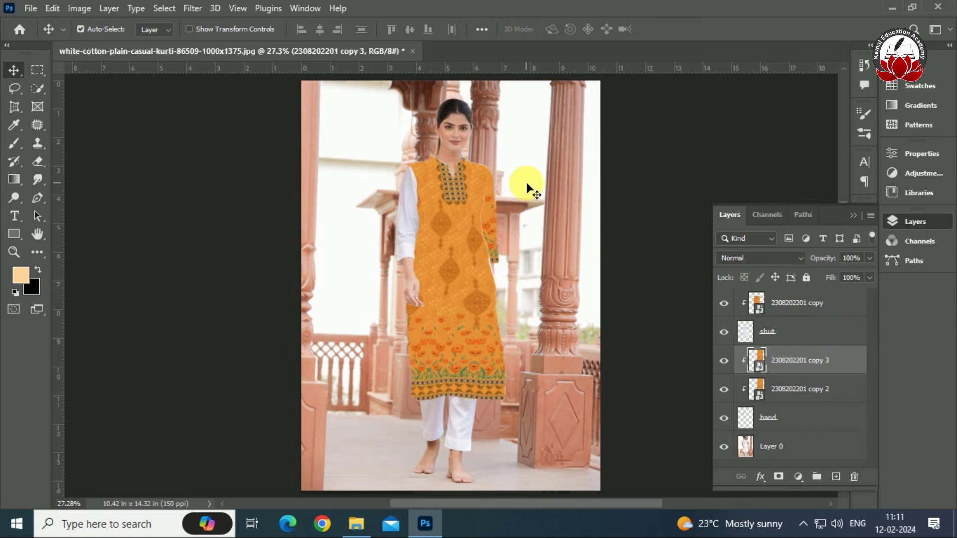
{"action": "key", "text": "ctrl+t"}
{"action": "left_click_drag", "start_coordinate": [528, 211], "coordinate": [408, 241]}
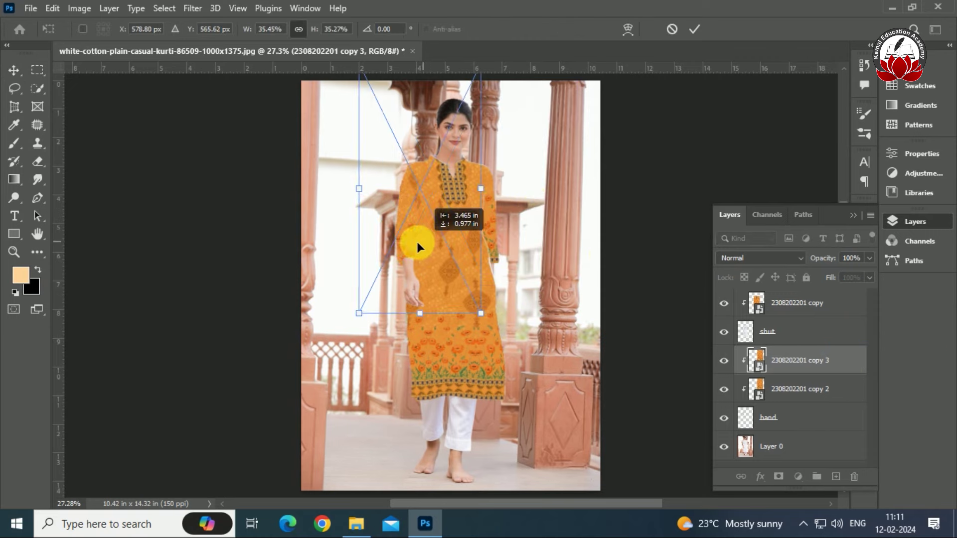
{"action": "left_click_drag", "start_coordinate": [408, 241], "coordinate": [438, 192]}
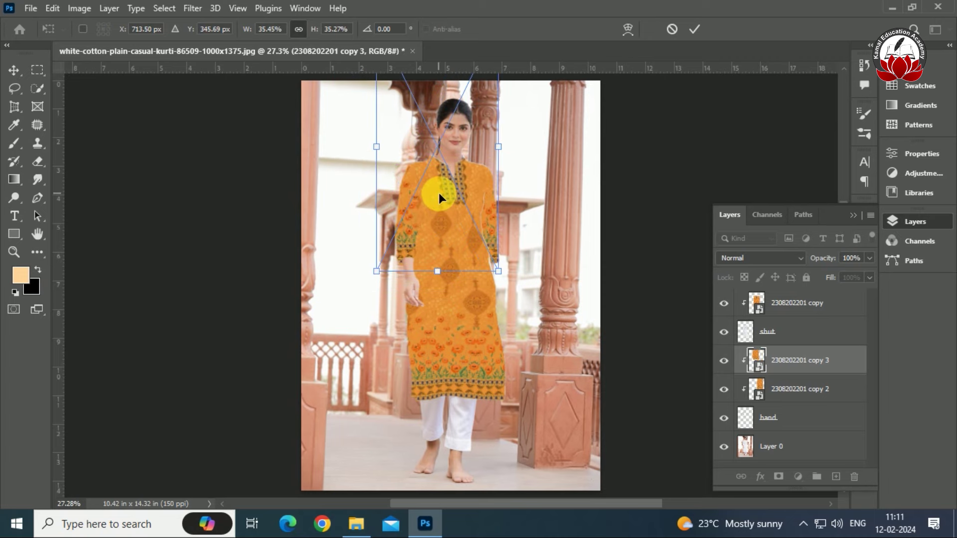
- Rotate the pattern about -8° onto the left sleeve, narrow its top slightly, and commit
{"action": "key", "text": "ctrl+plus"}
{"action": "key", "text": "ctrl+plus"}
{"action": "key", "text": "ctrl+plus"}
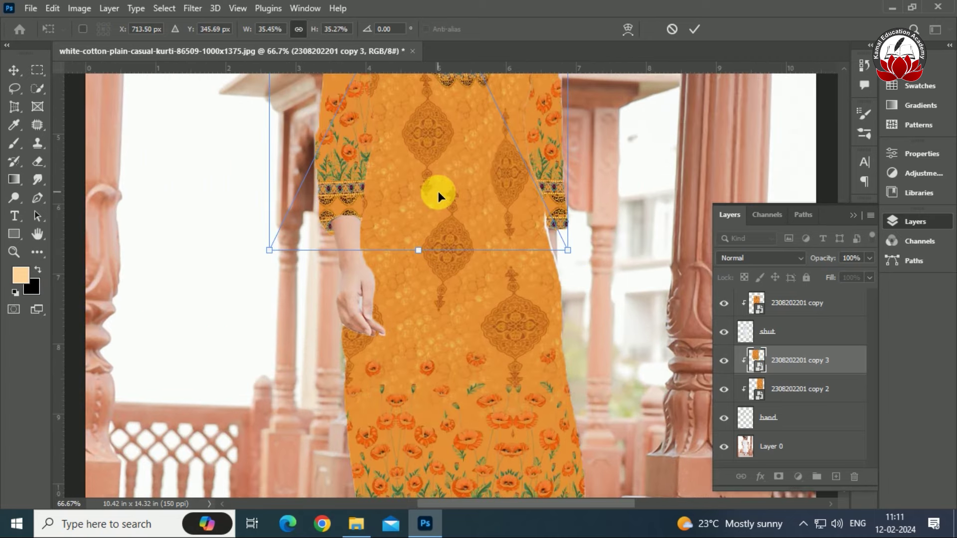
{"action": "left_click_drag", "start_coordinate": [414, 161], "coordinate": [277, 169]}
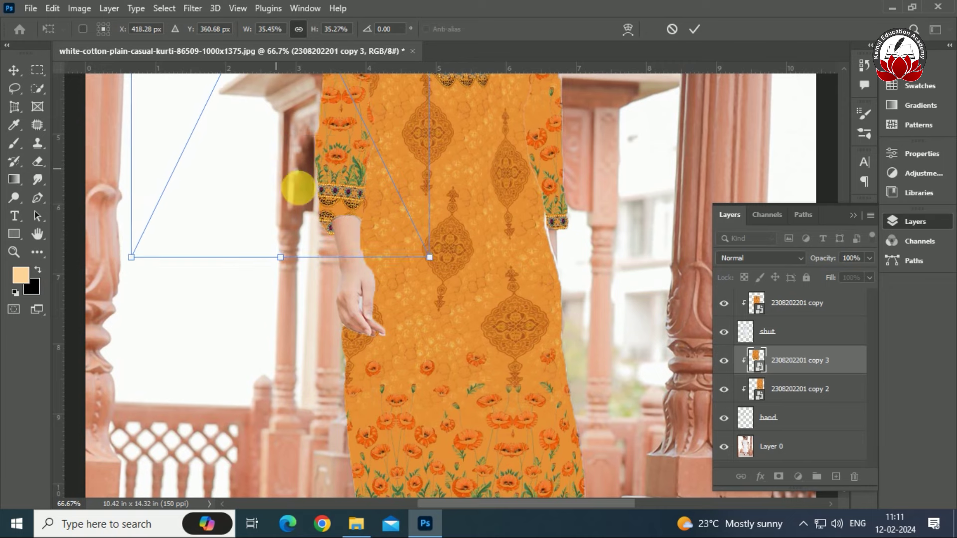
{"action": "left_click_drag", "start_coordinate": [451, 276], "coordinate": [477, 223]}
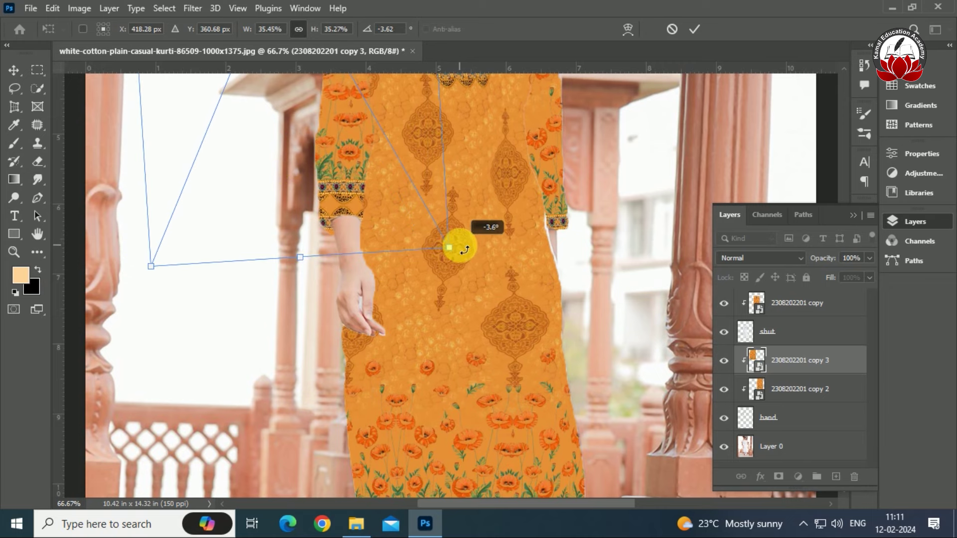
{"action": "left_click_drag", "start_coordinate": [339, 173], "coordinate": [338, 193]}
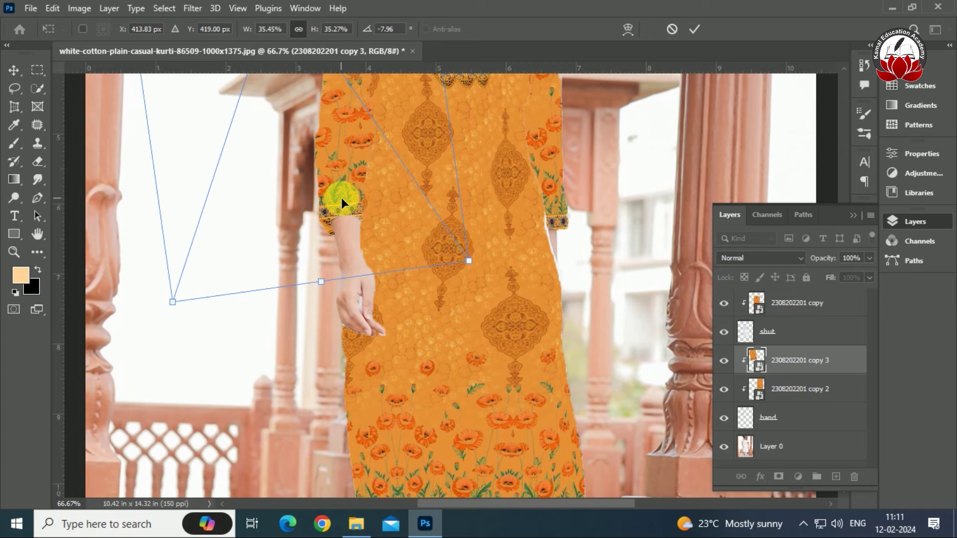
{"action": "key", "text": "ctrl+minus"}
{"action": "key", "text": "ctrl+minus"}
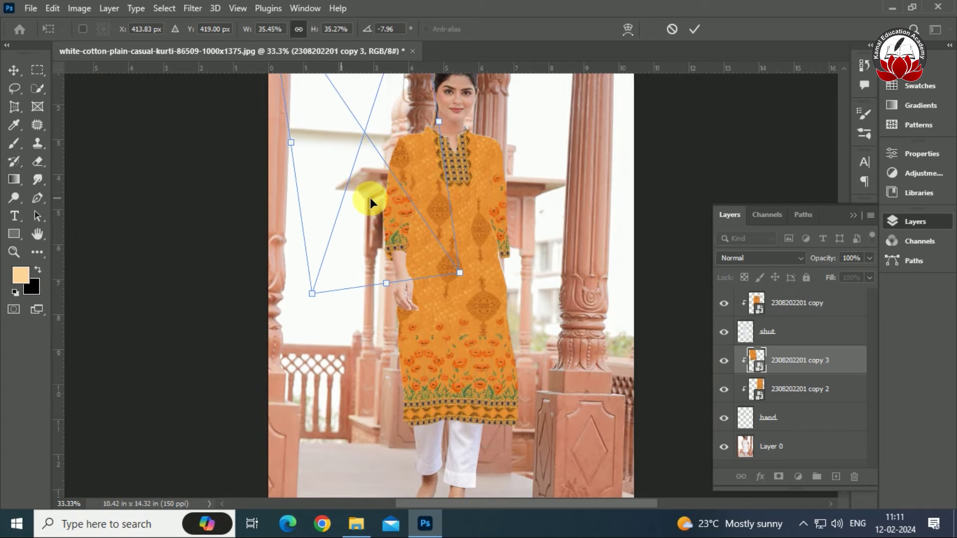
{"action": "left_click_drag", "start_coordinate": [442, 126], "coordinate": [435, 121]}
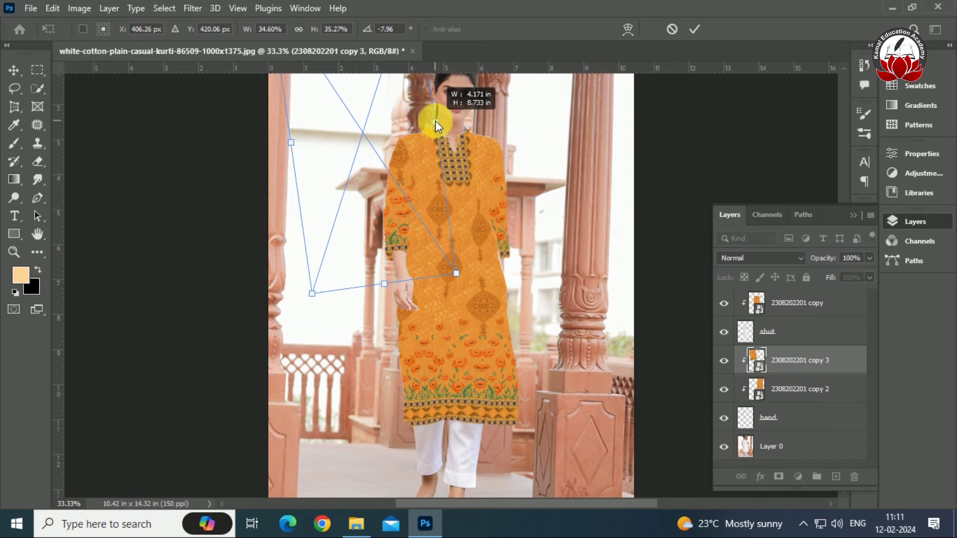
{"action": "key", "text": "Return"}
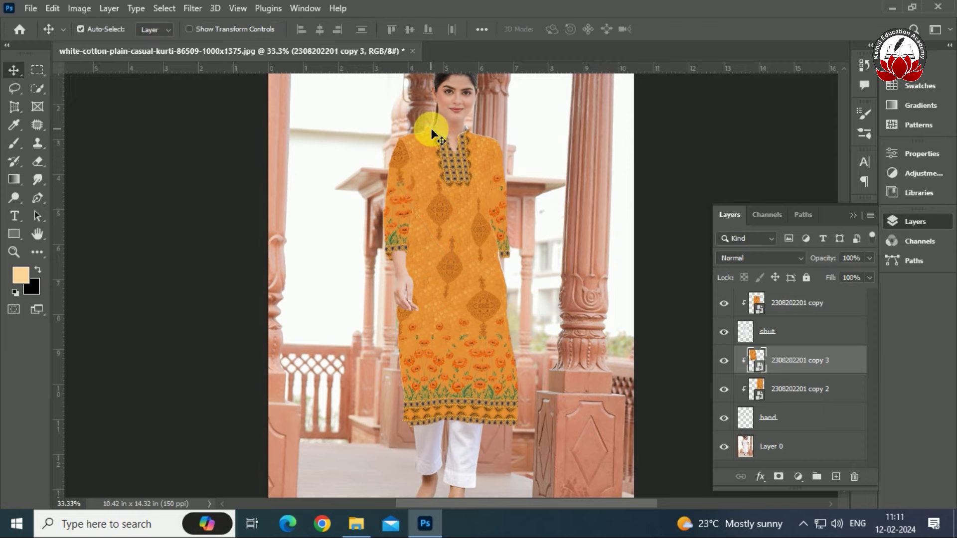
{"action": "key", "text": "ctrl"}
{"action": "scroll", "coordinate": [431, 127], "scroll_direction": "down", "scroll_amount": 1}
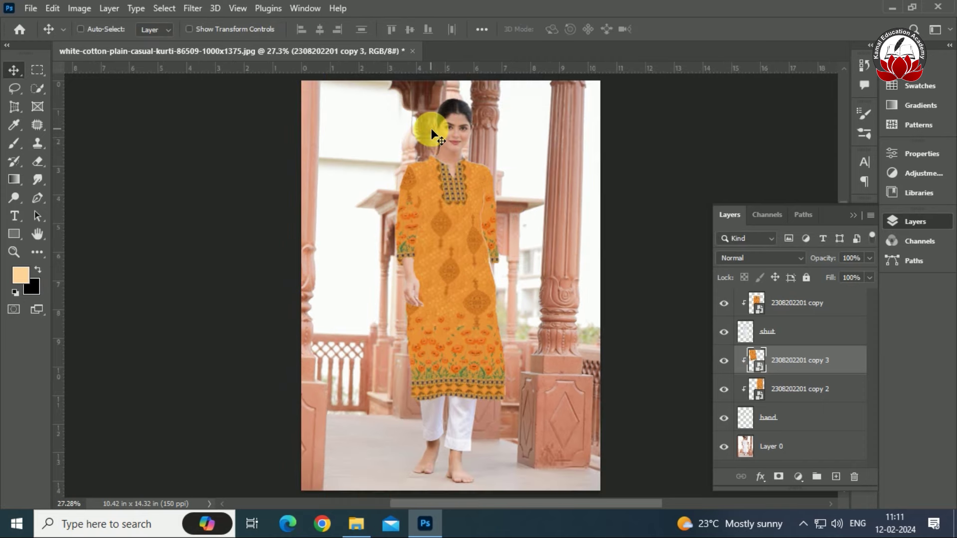
{"action": "scroll", "coordinate": [430, 128], "scroll_direction": "up", "scroll_amount": 1}
{"action": "scroll", "coordinate": [431, 128], "scroll_direction": "up", "scroll_amount": 1}
{"action": "scroll", "coordinate": [481, 180], "scroll_direction": "up", "scroll_amount": 2}
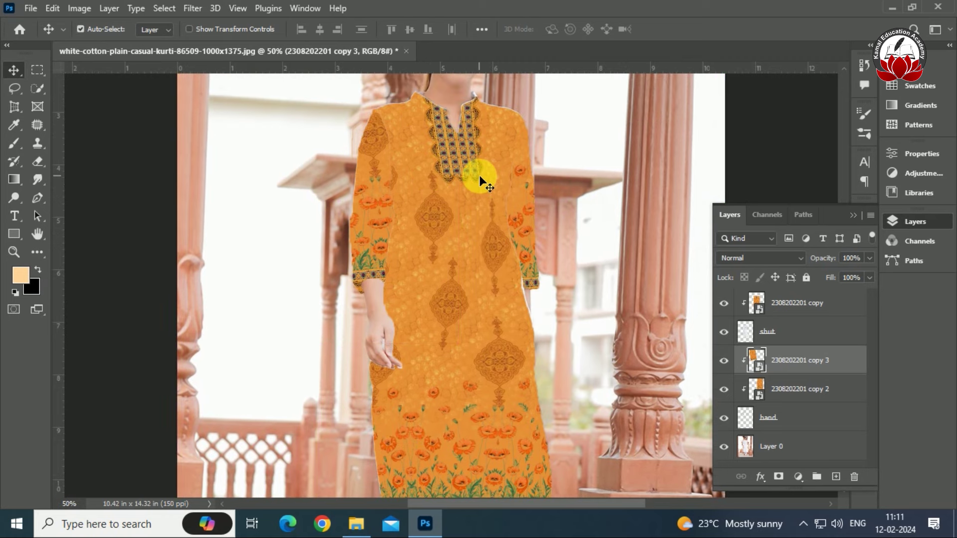
{"action": "scroll", "coordinate": [479, 179], "scroll_direction": "up", "scroll_amount": 2}
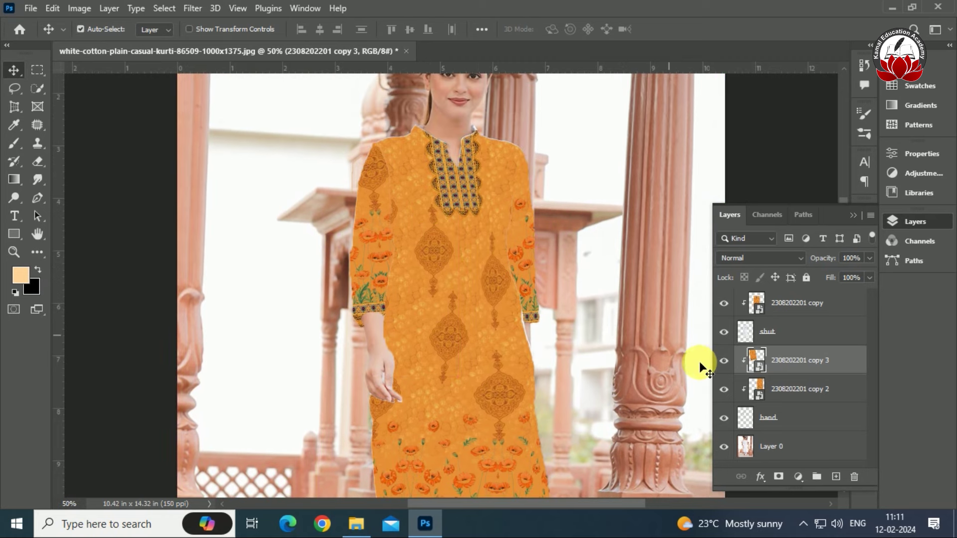
{"action": "left_click", "coordinate": [809, 305]}
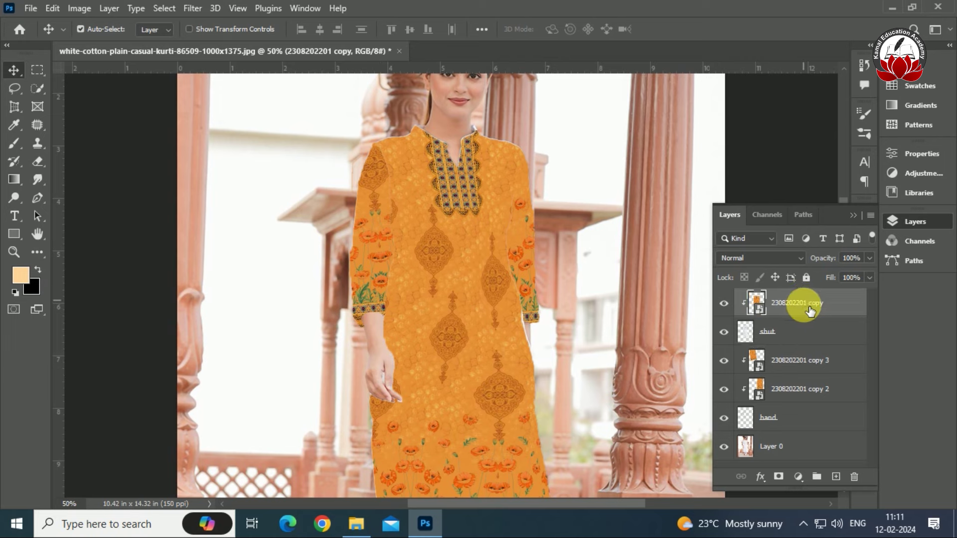
{"action": "left_click", "coordinate": [795, 254]}
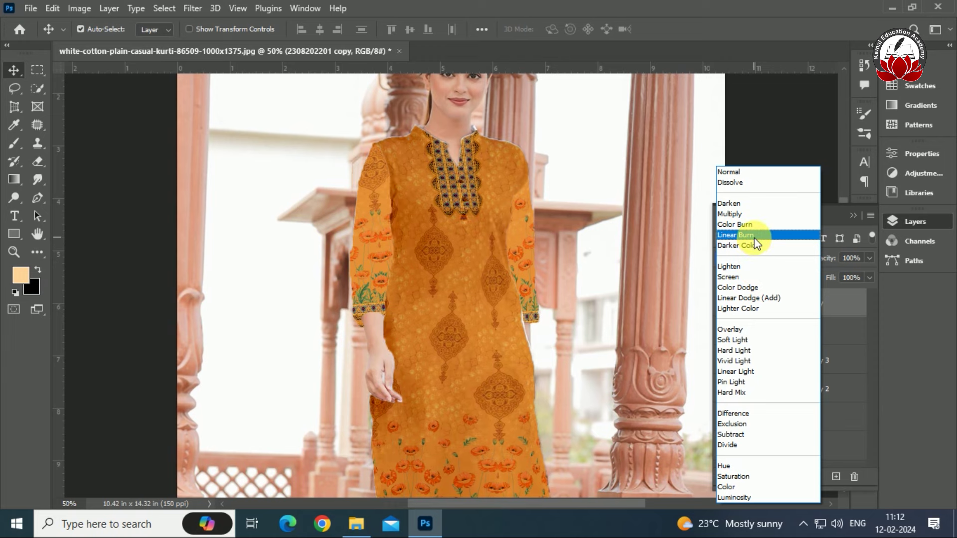
- Set Linear Burn on the main pattern layer, then on copy 3 and copy 2 together
{"action": "left_click", "coordinate": [755, 235]}
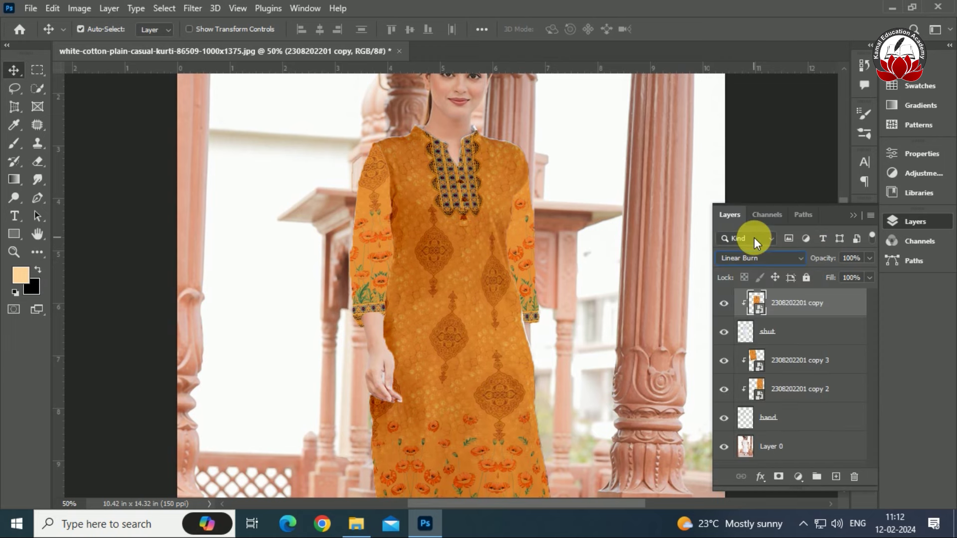
{"action": "left_click", "coordinate": [807, 362]}
{"action": "left_click", "coordinate": [796, 398], "text": "shift"}
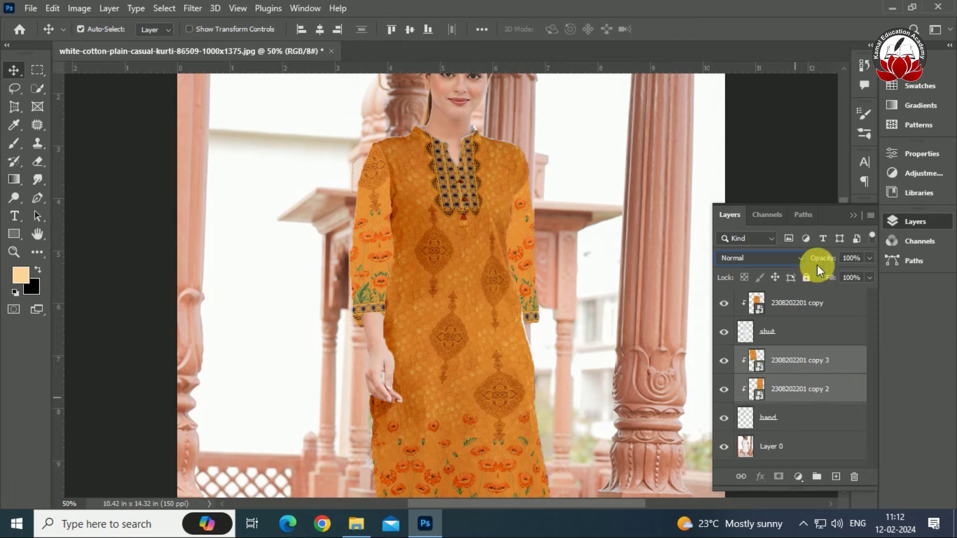
{"action": "left_click", "coordinate": [800, 258]}
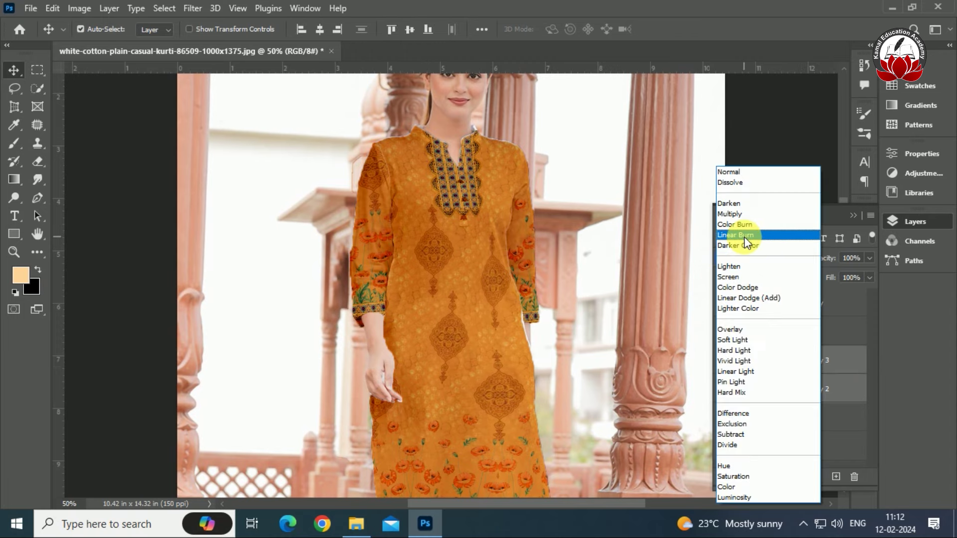
{"action": "left_click", "coordinate": [744, 235]}
{"action": "key", "text": "ctrl+minus"}
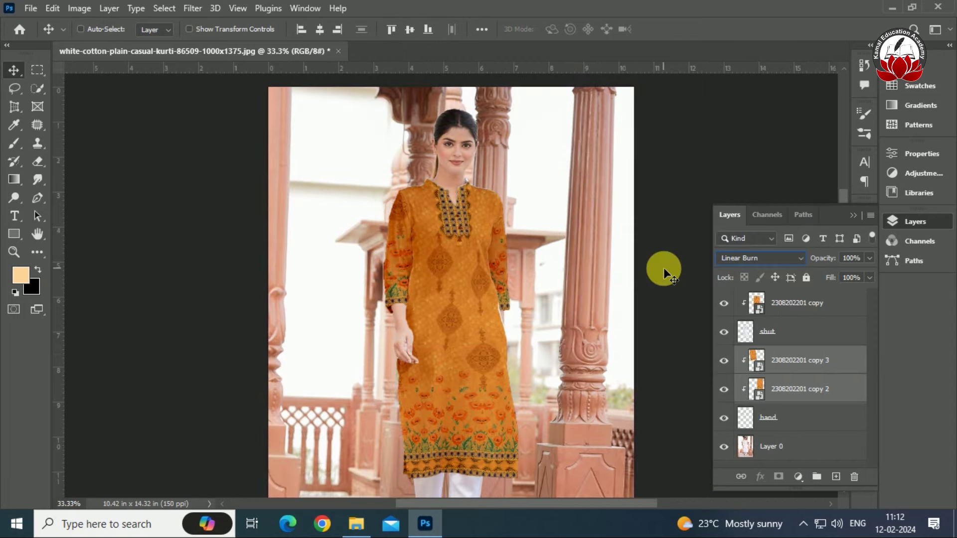
{"action": "key", "text": "ctrl+plus"}
{"action": "key", "text": "ctrl+plus"}
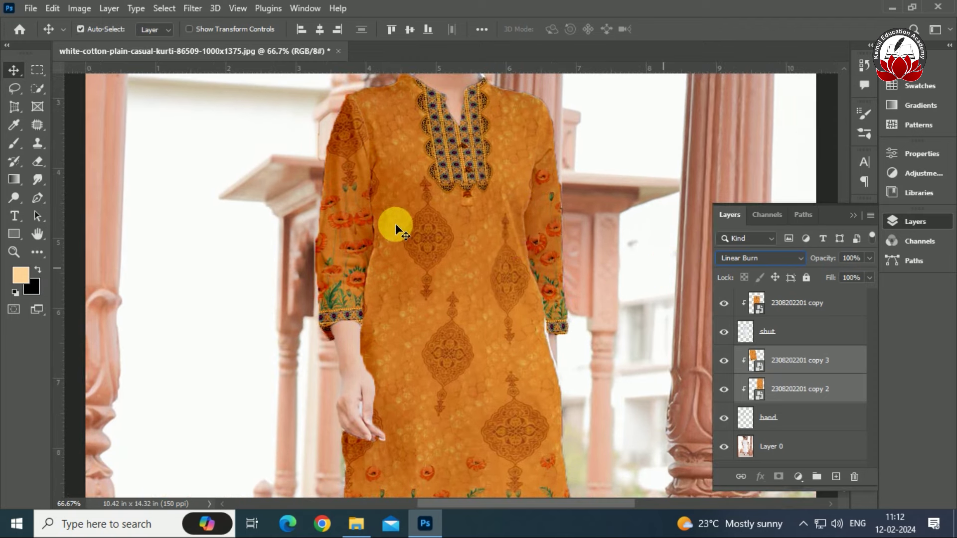
{"action": "key", "text": "ctrl+minus"}
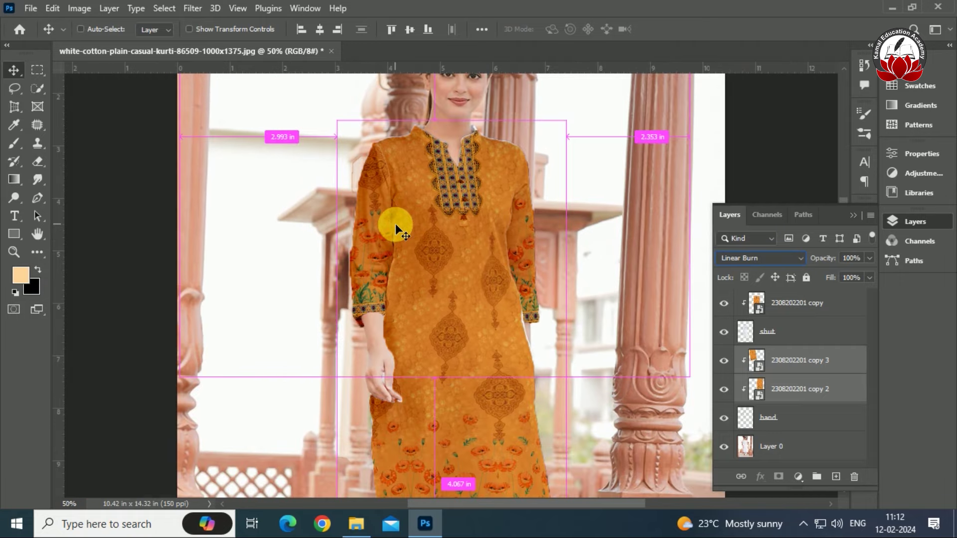
{"action": "key", "text": "ctrl+minus"}
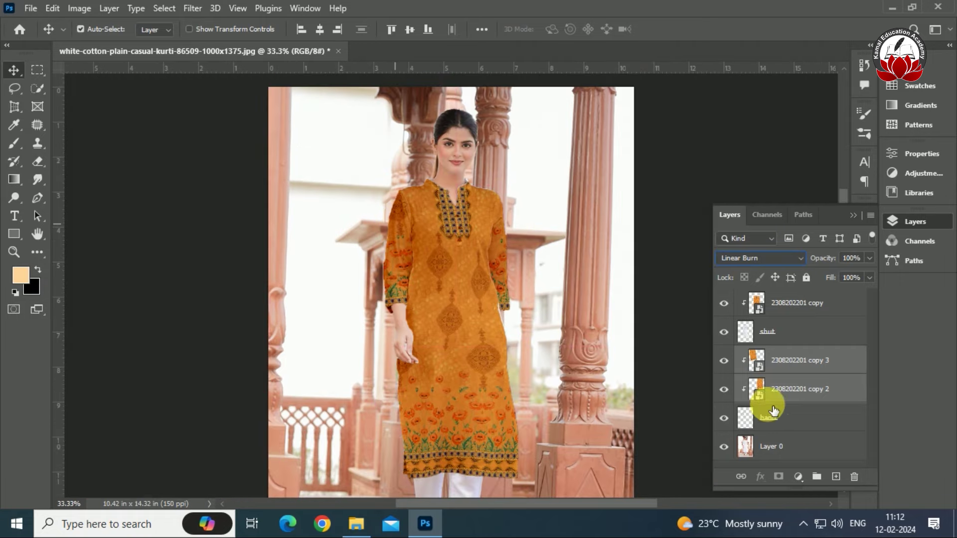
{"action": "left_click", "coordinate": [799, 443]}
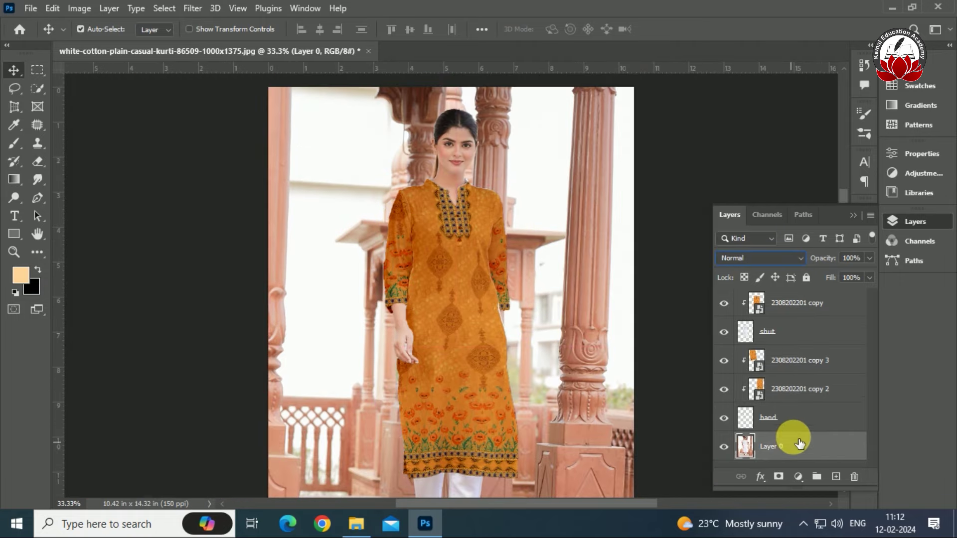
{"action": "left_click", "coordinate": [810, 311], "text": "shift"}
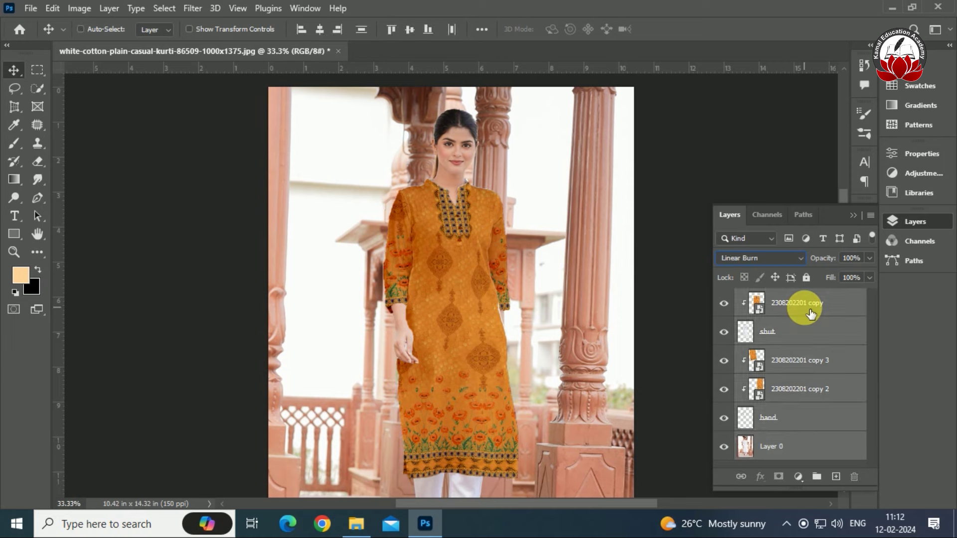
{"action": "key", "text": "ctrl+j"}
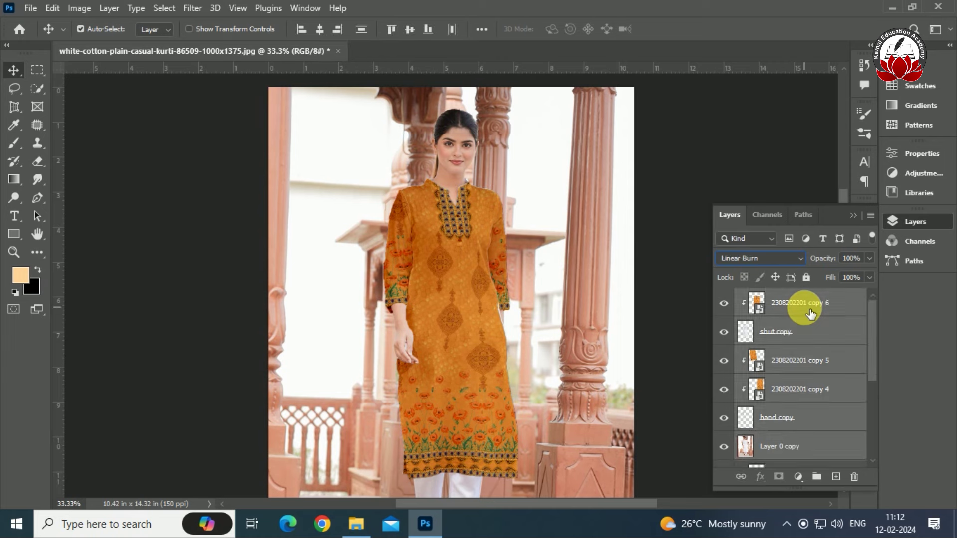
{"action": "key", "text": "ctrl+e"}
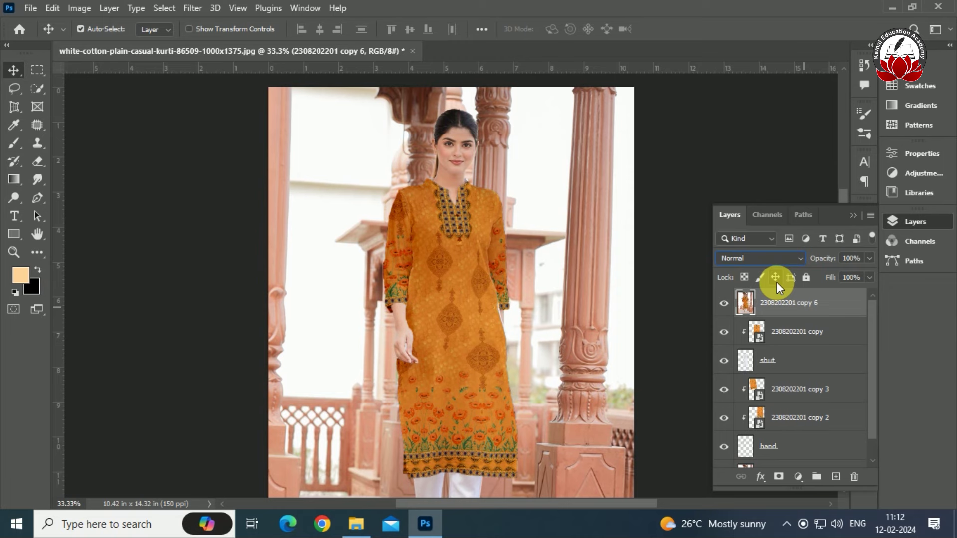
{"action": "left_click", "coordinate": [193, 9]}
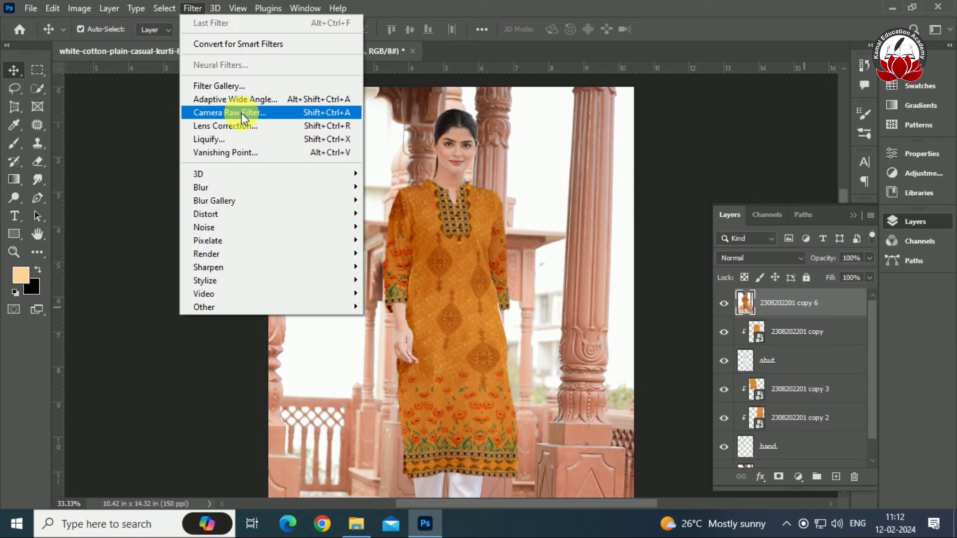
- Apply Camera Raw with Contrast +14, Highlights +27, Whites +20, Clarity +16, Dehaze +15
{"action": "left_click", "coordinate": [241, 113]}
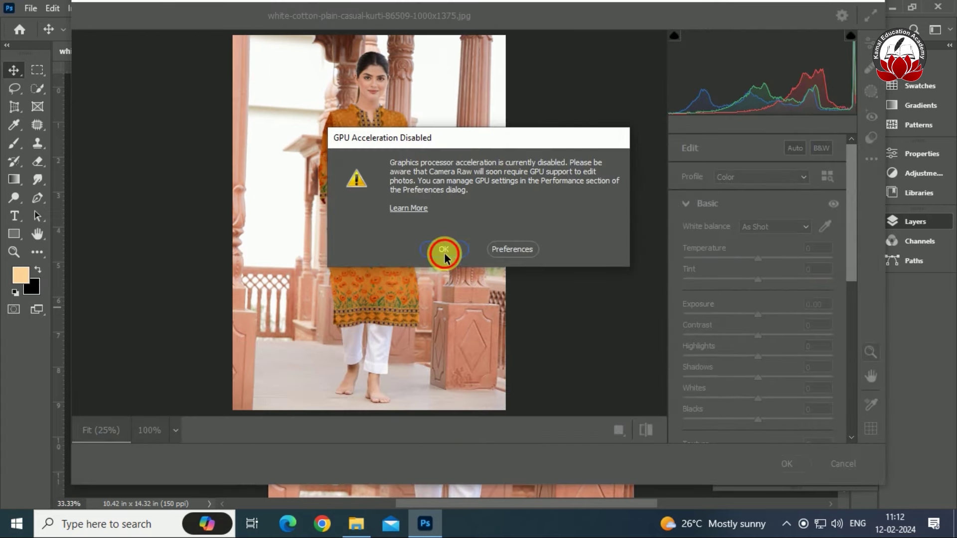
{"action": "left_click", "coordinate": [443, 248]}
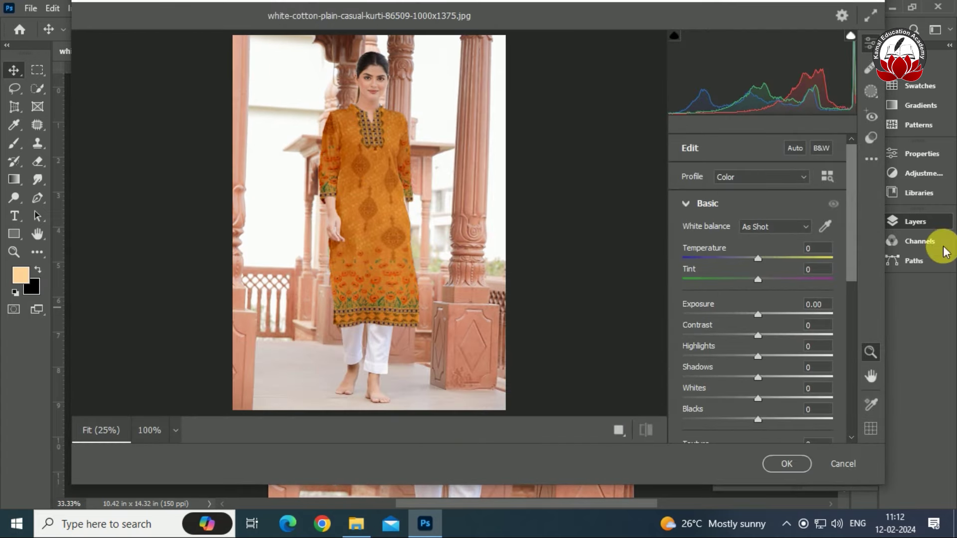
{"action": "left_click_drag", "start_coordinate": [852, 237], "coordinate": [859, 313]}
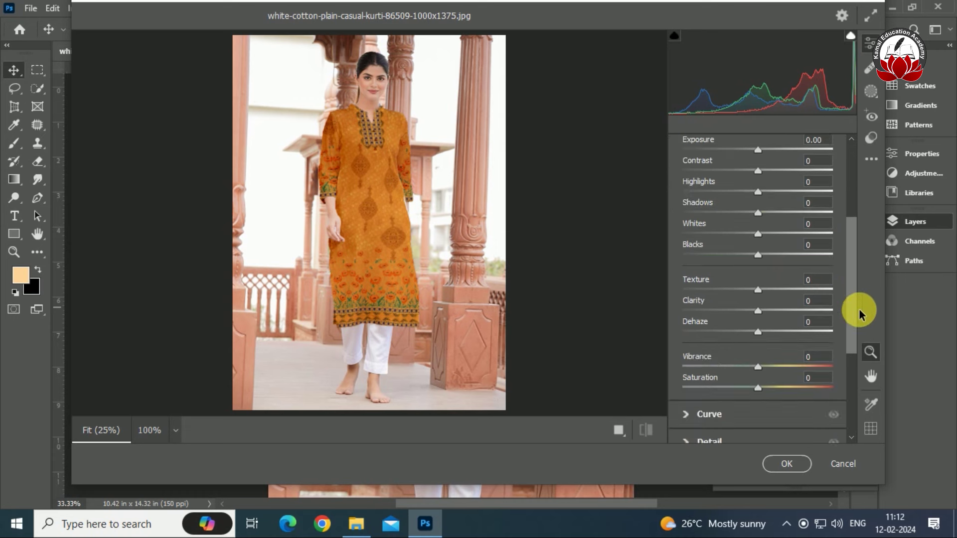
{"action": "left_click_drag", "start_coordinate": [763, 304], "coordinate": [773, 299]}
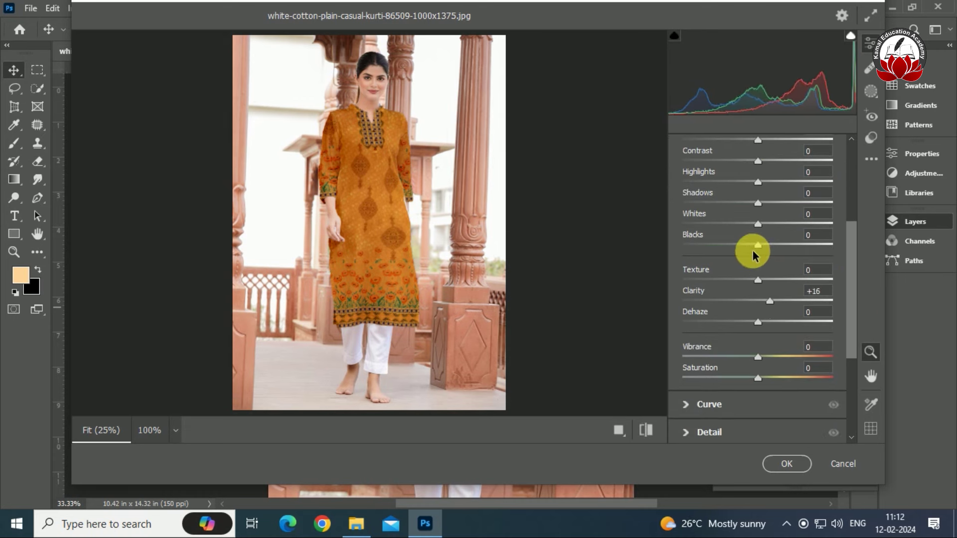
{"action": "left_click_drag", "start_coordinate": [761, 325], "coordinate": [773, 324]}
{"action": "left_click_drag", "start_coordinate": [761, 226], "coordinate": [772, 225]}
{"action": "mouse_move", "coordinate": [758, 187]}
{"action": "left_mouse_down"}
{"action": "mouse_move", "coordinate": [778, 185]}
{"action": "mouse_move", "coordinate": [767, 161]}
{"action": "mouse_move", "coordinate": [780, 142]}
{"action": "mouse_move", "coordinate": [766, 145]}
{"action": "left_mouse_up"}
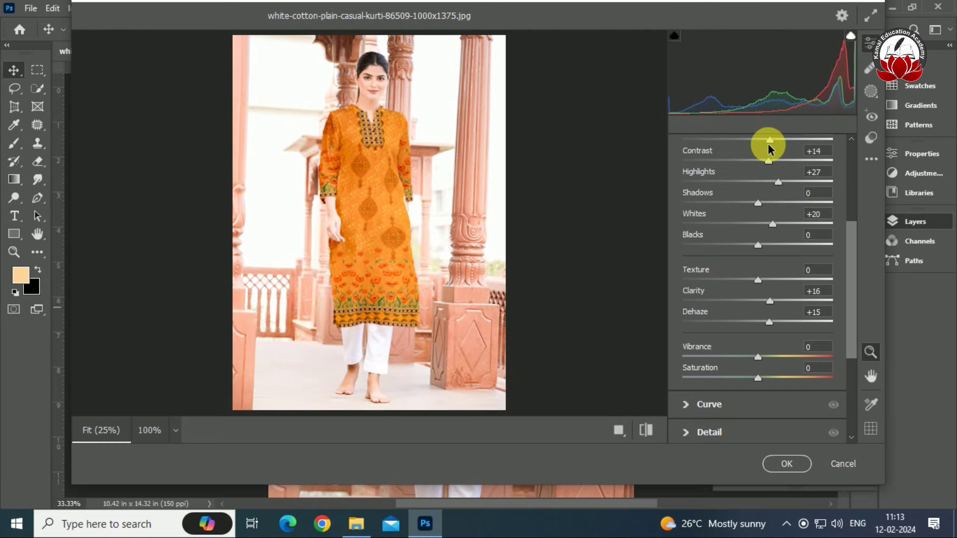
{"action": "left_click", "coordinate": [787, 463]}
{"action": "scroll", "coordinate": [510, 274], "scroll_direction": "down", "scroll_amount": 1}
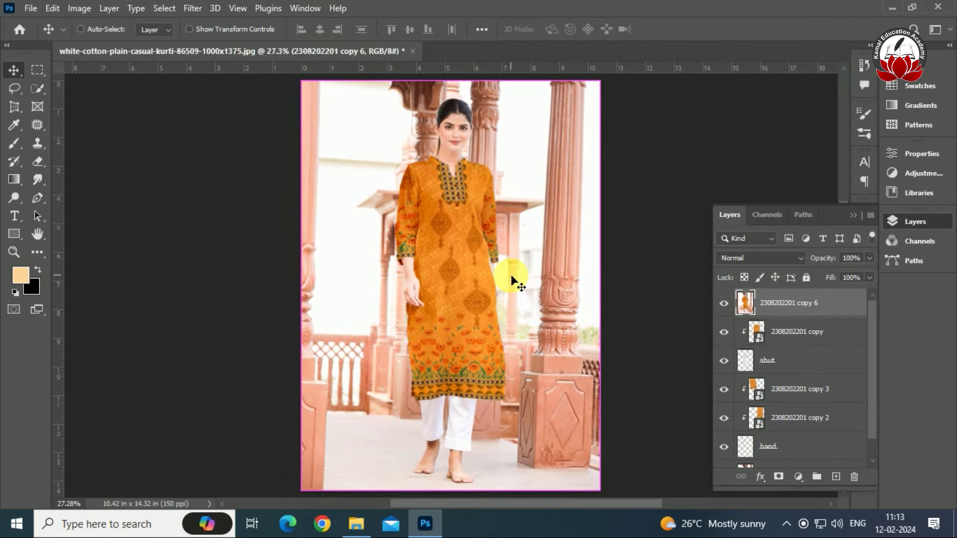
{"action": "scroll", "coordinate": [511, 275], "scroll_direction": "up", "scroll_amount": 1}
{"action": "scroll", "coordinate": [510, 274], "scroll_direction": "up", "scroll_amount": 1}
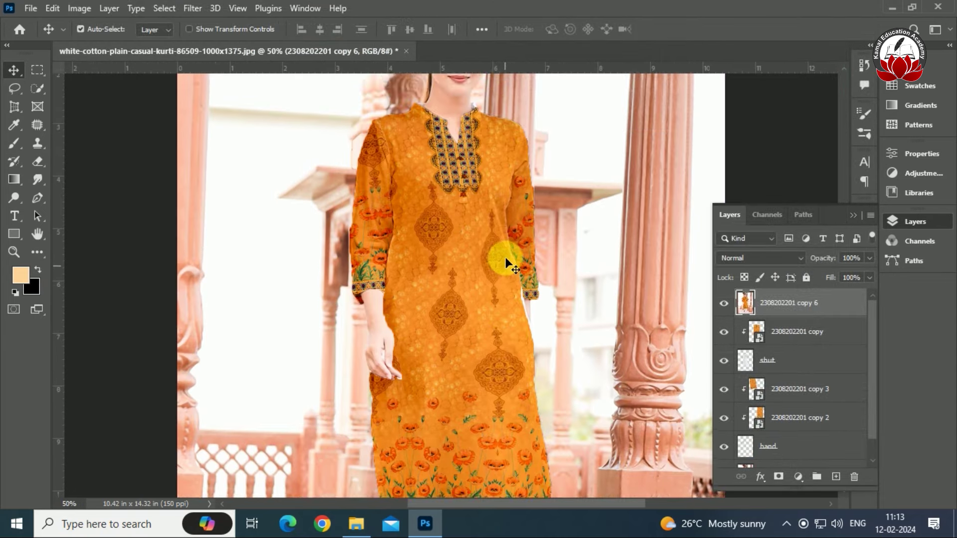
{"action": "key", "text": "ctrl+0"}
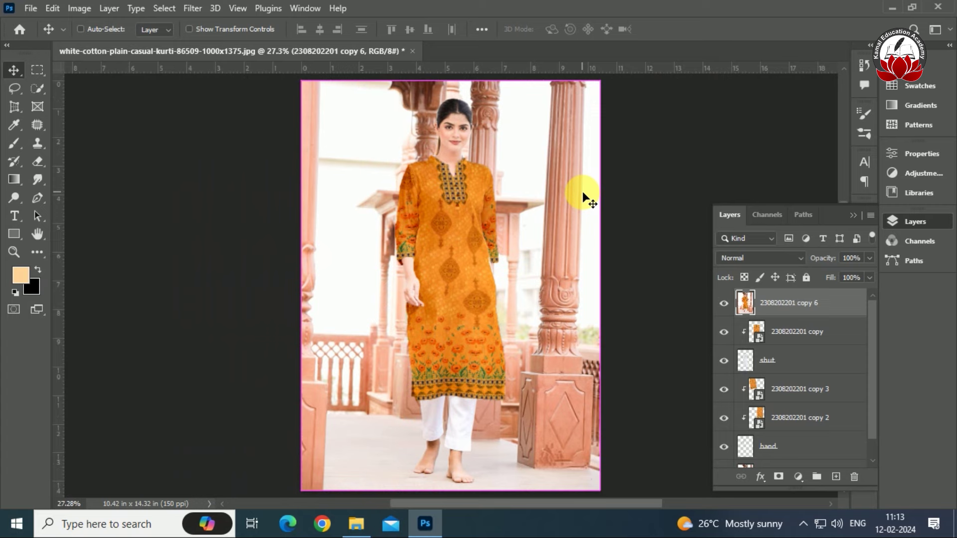
{"action": "key", "text": "ctrl+plus"}
{"action": "key", "text": "ctrl+plus"}
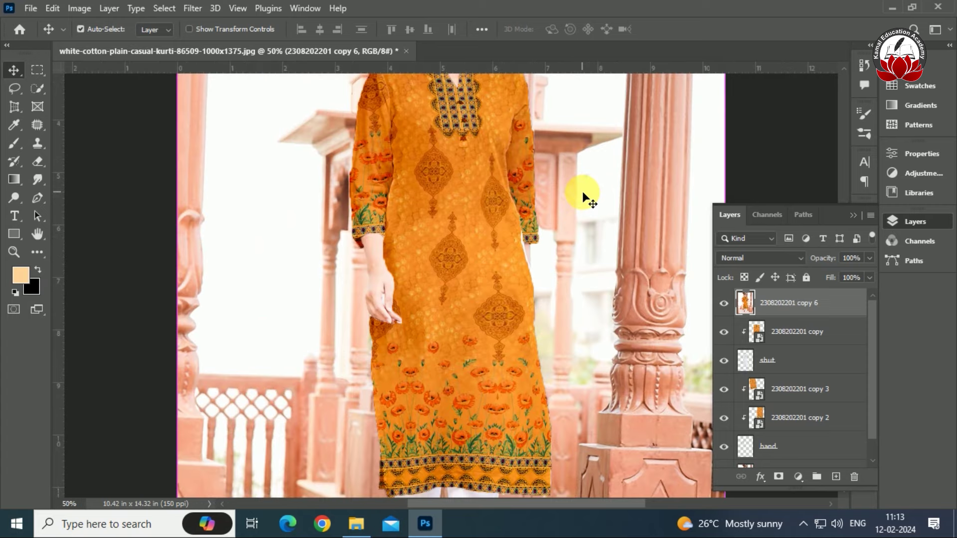
{"action": "scroll", "coordinate": [578, 200], "scroll_direction": "up", "scroll_amount": 1}
{"action": "scroll", "coordinate": [570, 213], "scroll_direction": "up", "scroll_amount": 2}
{"action": "scroll", "coordinate": [576, 257], "scroll_direction": "down", "scroll_amount": 2}
{"action": "scroll", "coordinate": [573, 266], "scroll_direction": "down", "scroll_amount": 2}
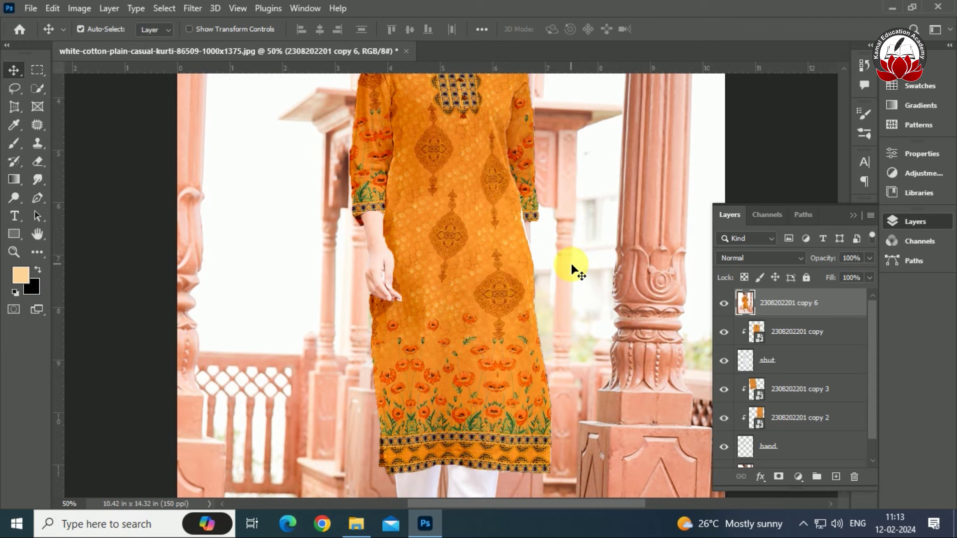
{"action": "key", "text": "ctrl+0"}
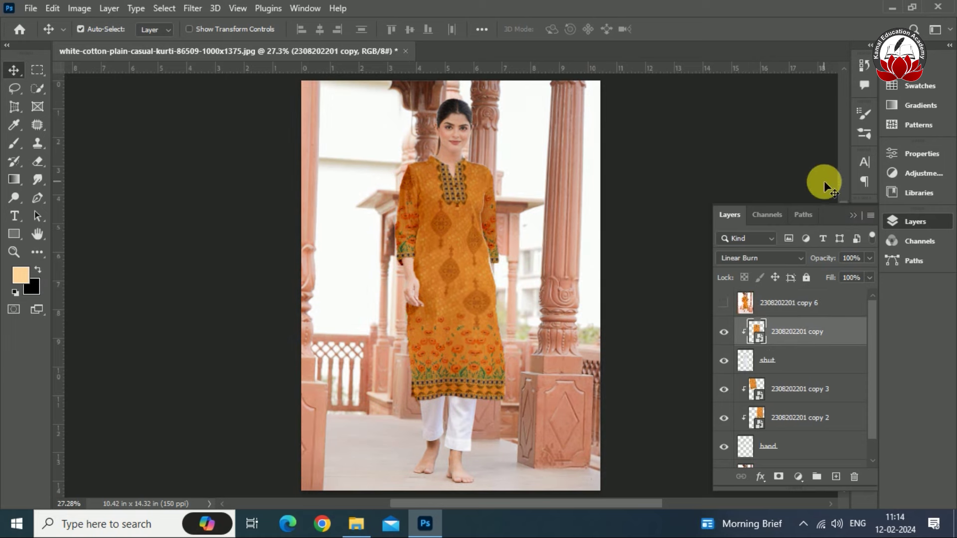
{"action": "key", "text": "ctrl+plus"}
{"action": "key", "text": "ctrl+plus"}
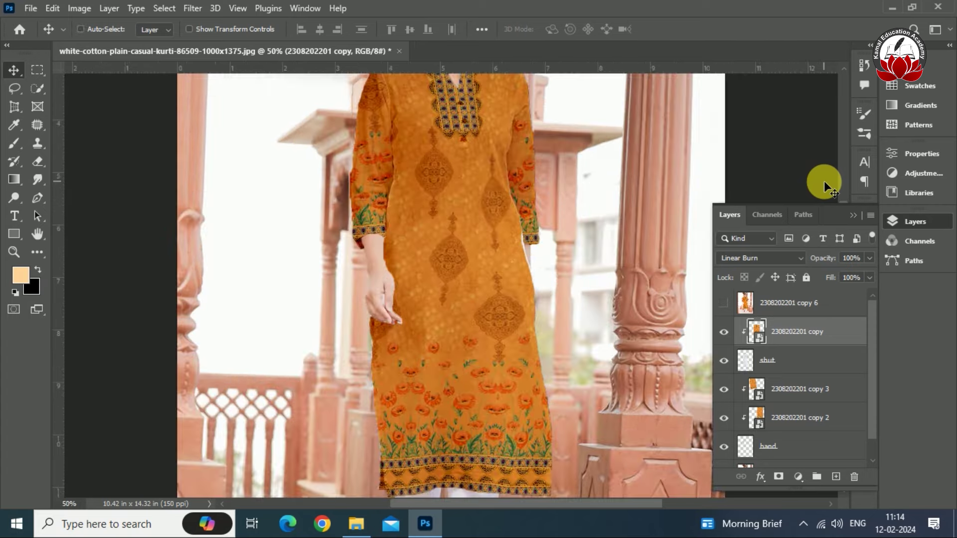
{"action": "left_click", "coordinate": [723, 305]}
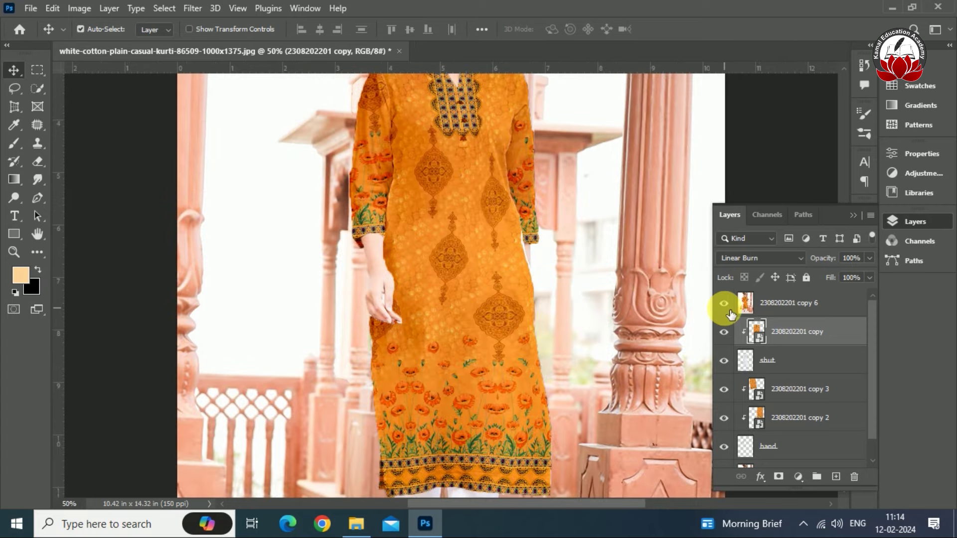
{"action": "key", "text": "ctrl+0"}
{"action": "key", "text": "ctrl+plus"}
{"action": "key", "text": "ctrl+plus"}
{"action": "scroll", "coordinate": [694, 267], "scroll_direction": "up", "scroll_amount": 1}
{"action": "scroll", "coordinate": [693, 271], "scroll_direction": "up", "scroll_amount": 2}
{"action": "key", "text": "ctrl+0"}
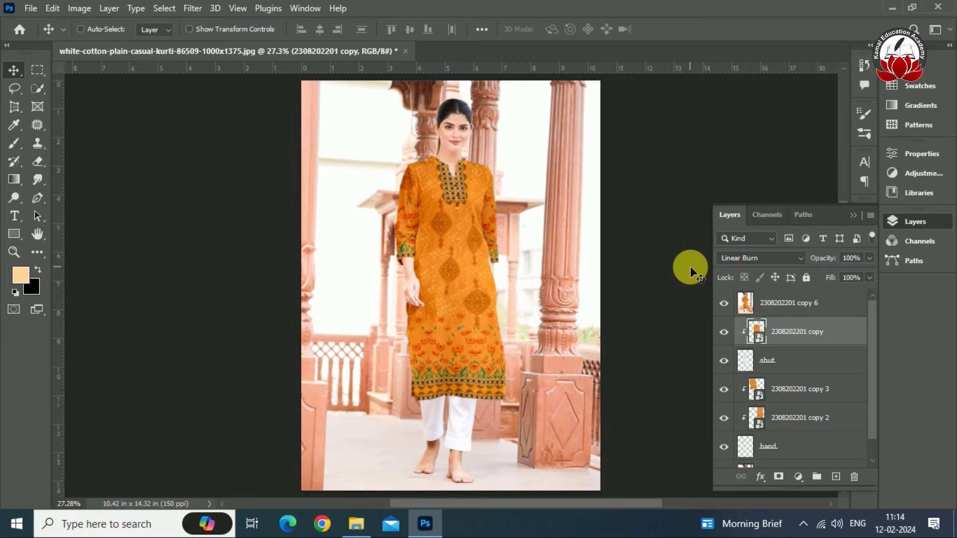
{"action": "key", "text": "ctrl+plus"}
{"action": "key", "text": "ctrl+plus"}
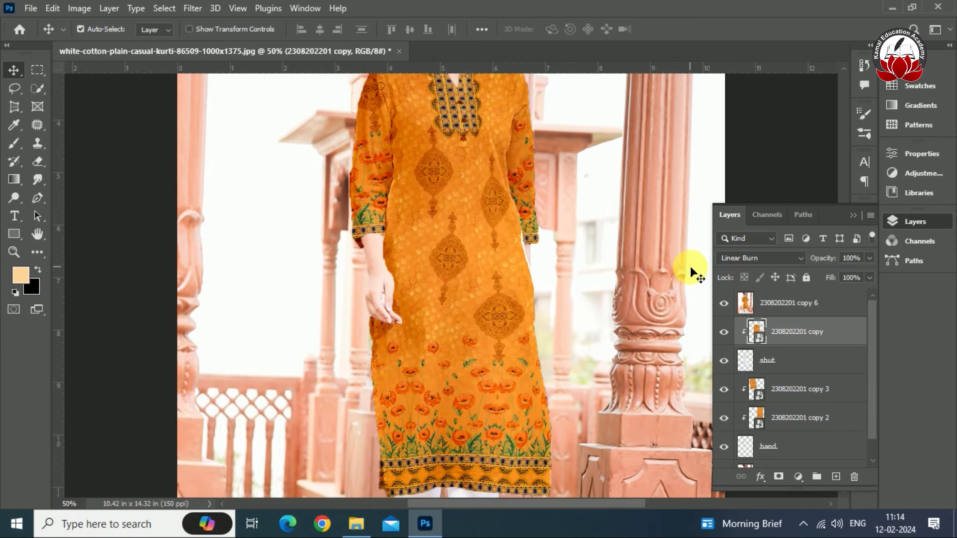